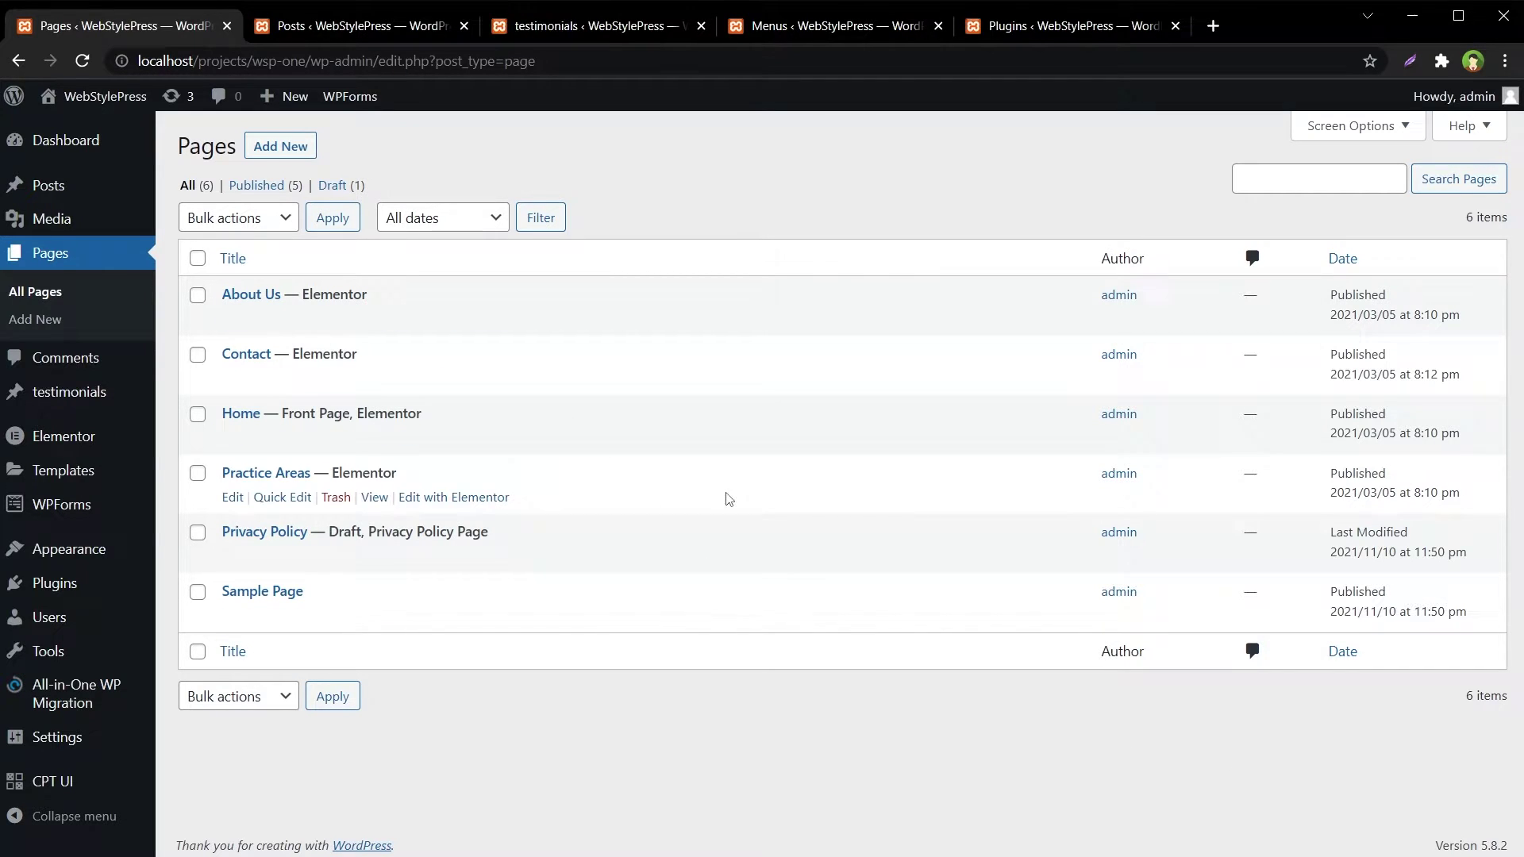
# Look over the existing posts list and the testimonials list.
pyautogui.click(367, 30)
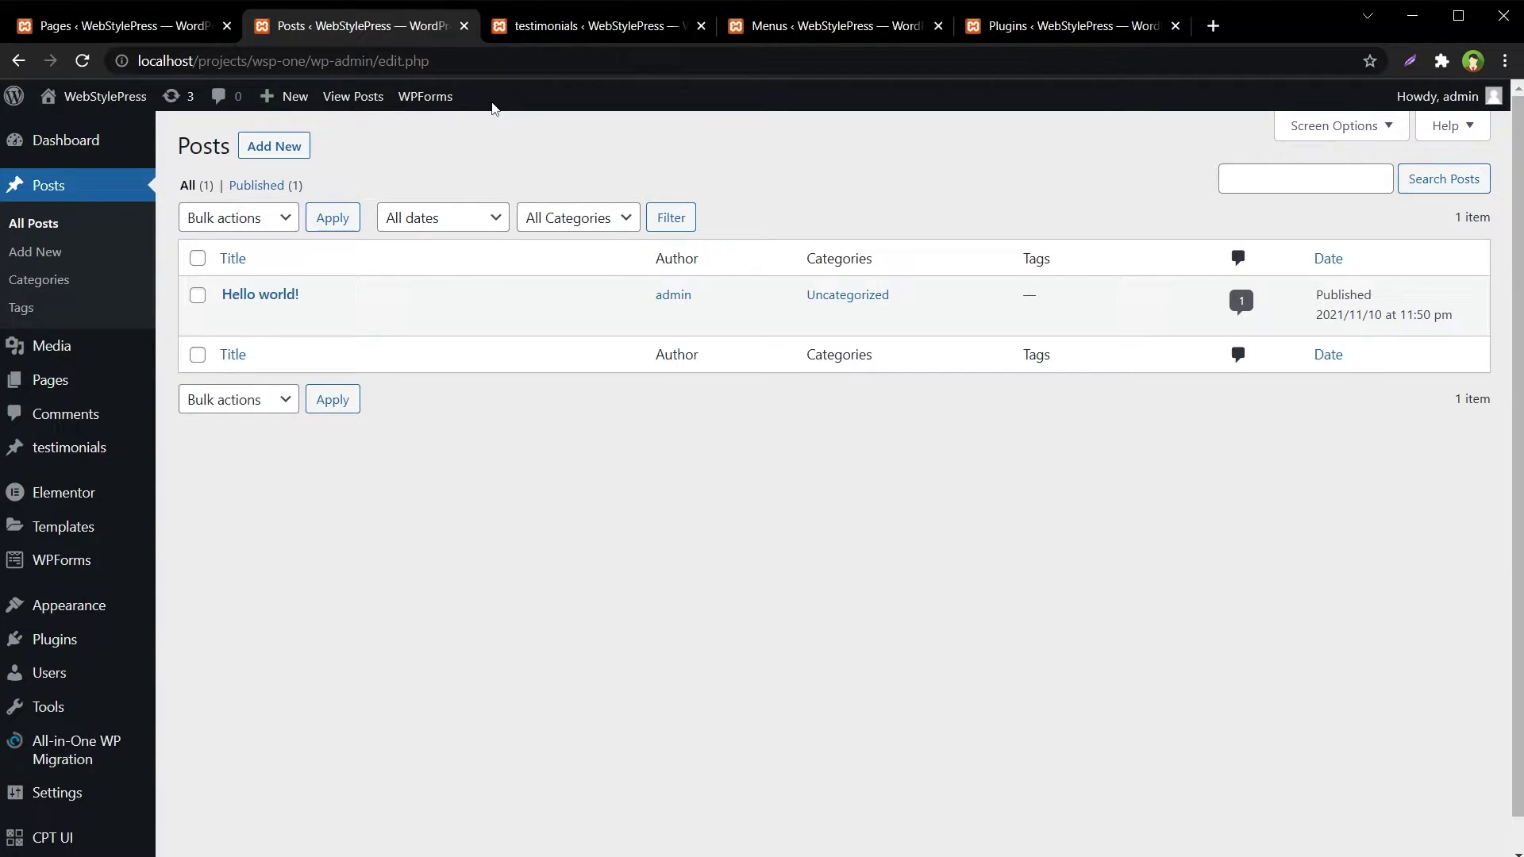
pyautogui.click(533, 32)
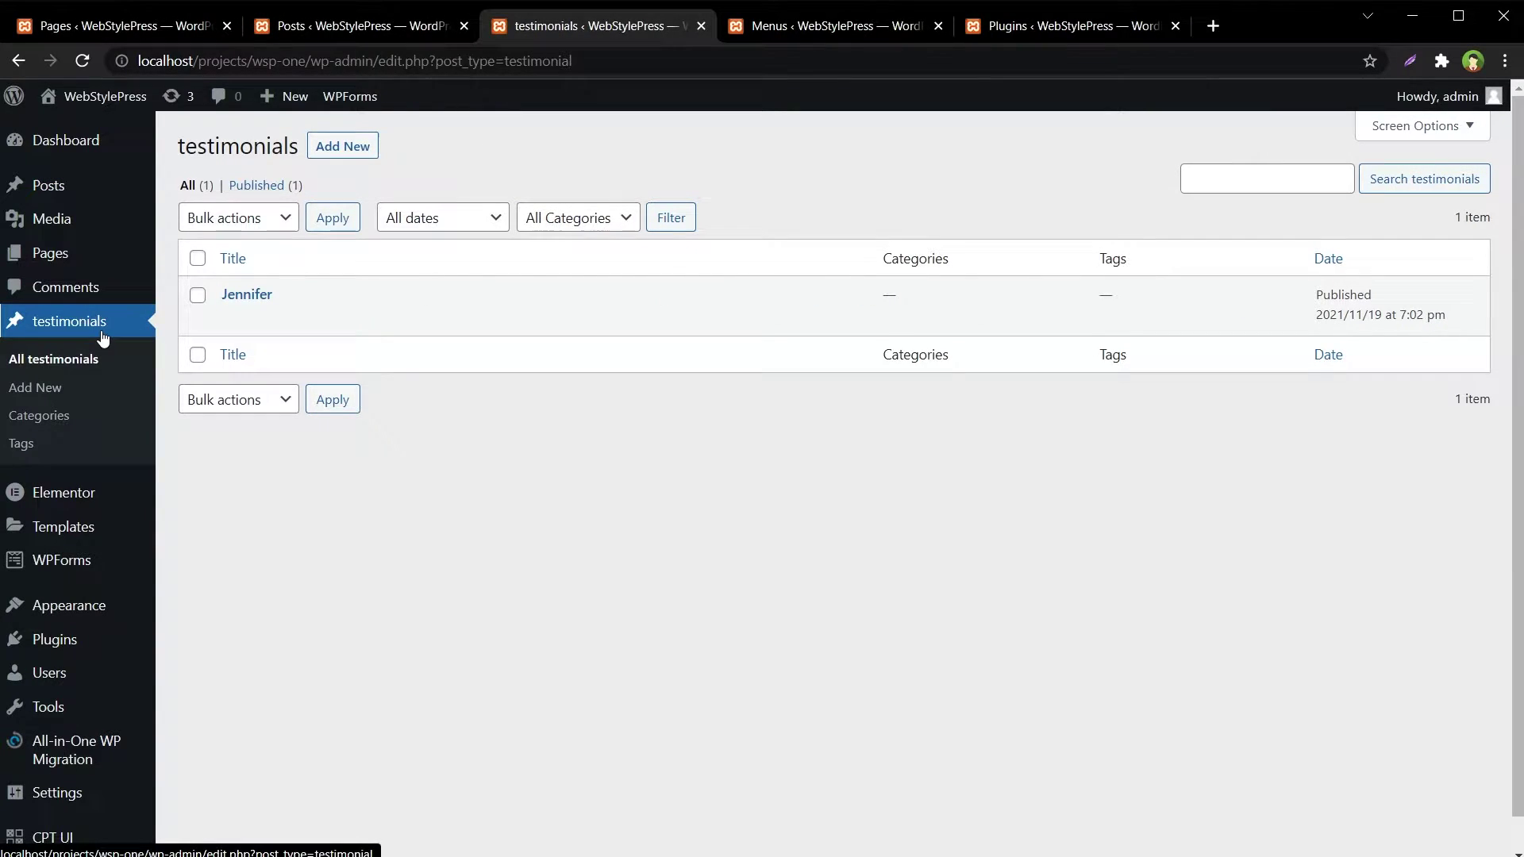
pyautogui.doubleClick(238, 146)
pyautogui.click(339, 622)
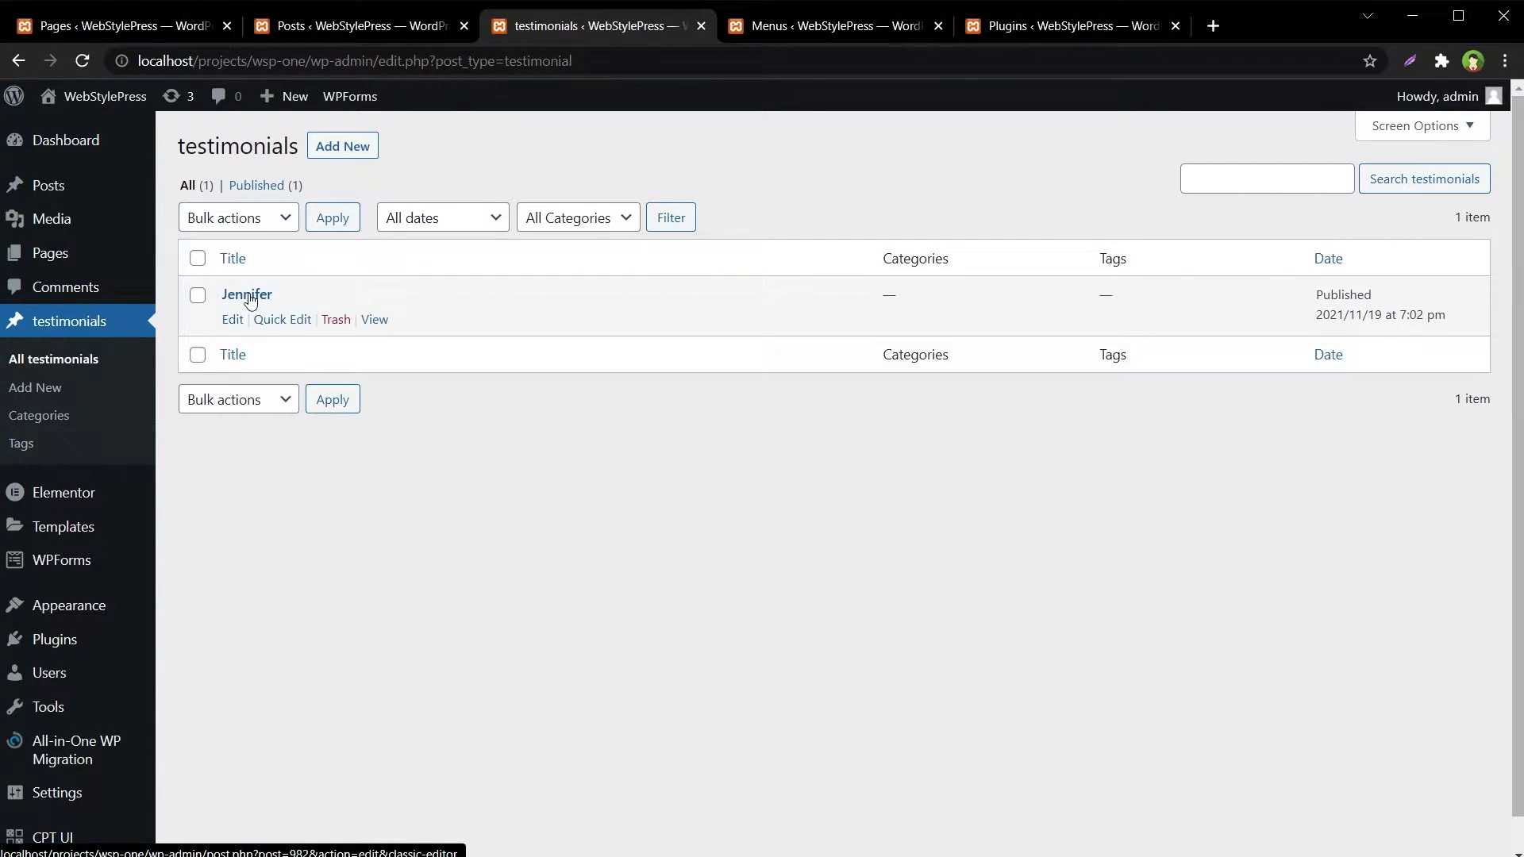
# Check the available menus in the menu editor, keeping New Menu, then view the installed plugins.
pyautogui.click(817, 32)
pyautogui.click(607, 265)
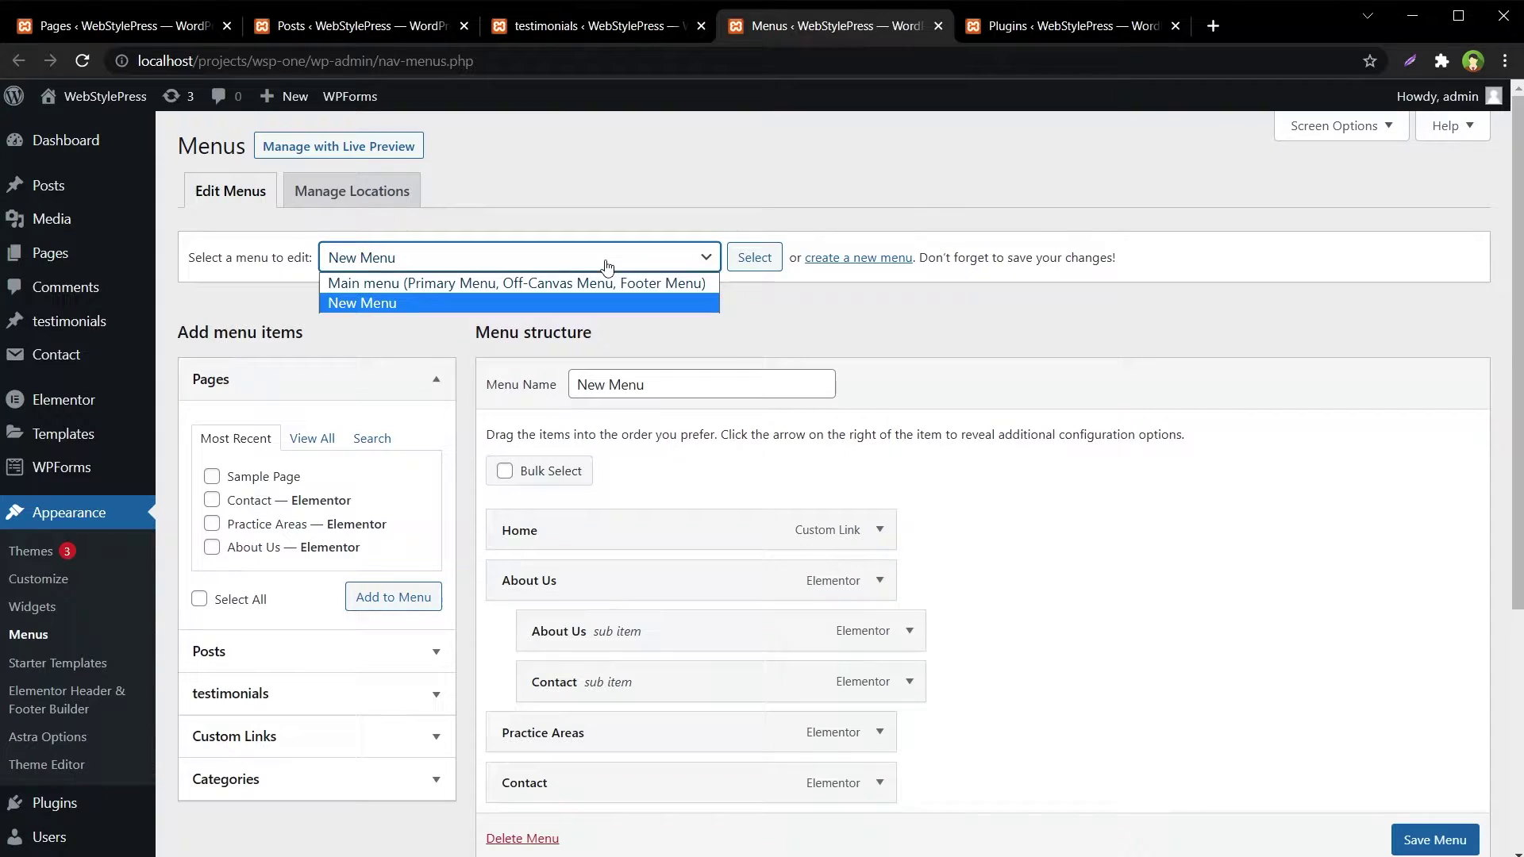
pyautogui.click(607, 265)
pyautogui.click(979, 306)
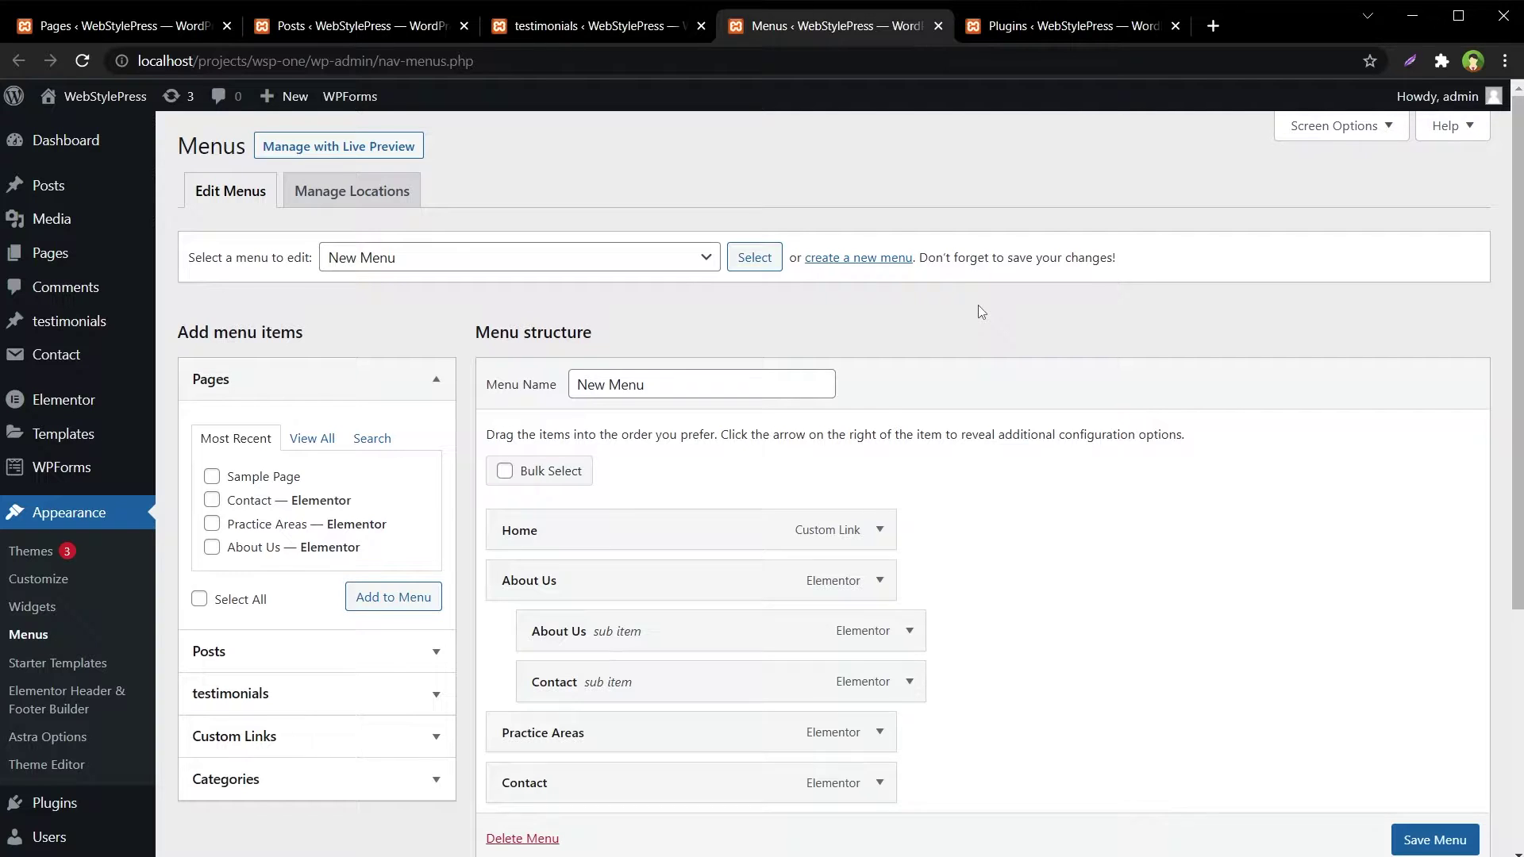
pyautogui.click(1016, 30)
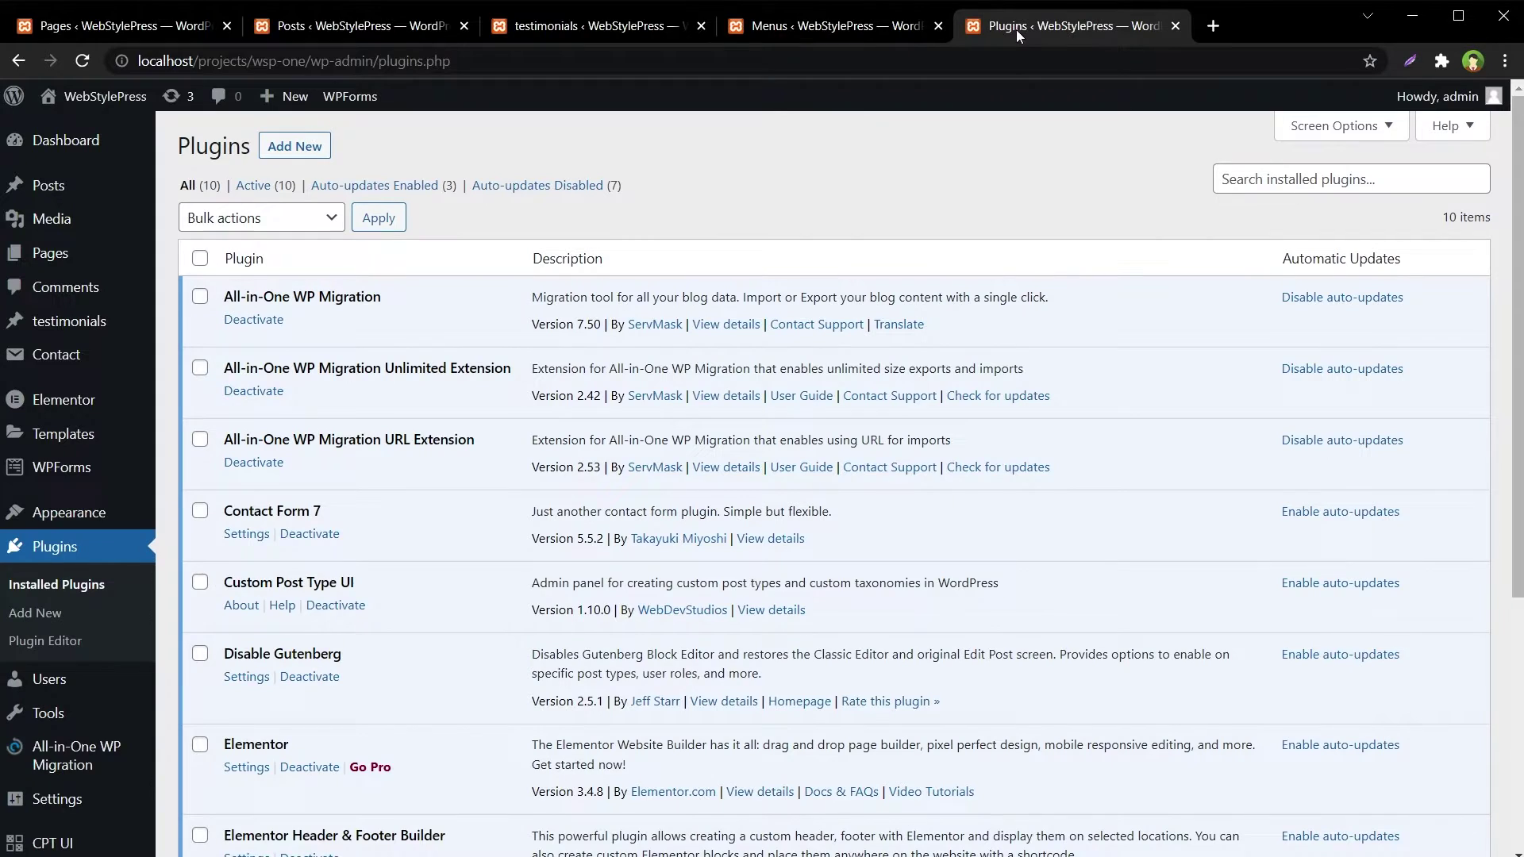
# Search for 'duplicate post page menu', then install and activate Duplicate Post Page Menu & Custom Post Type.
pyautogui.click(321, 148)
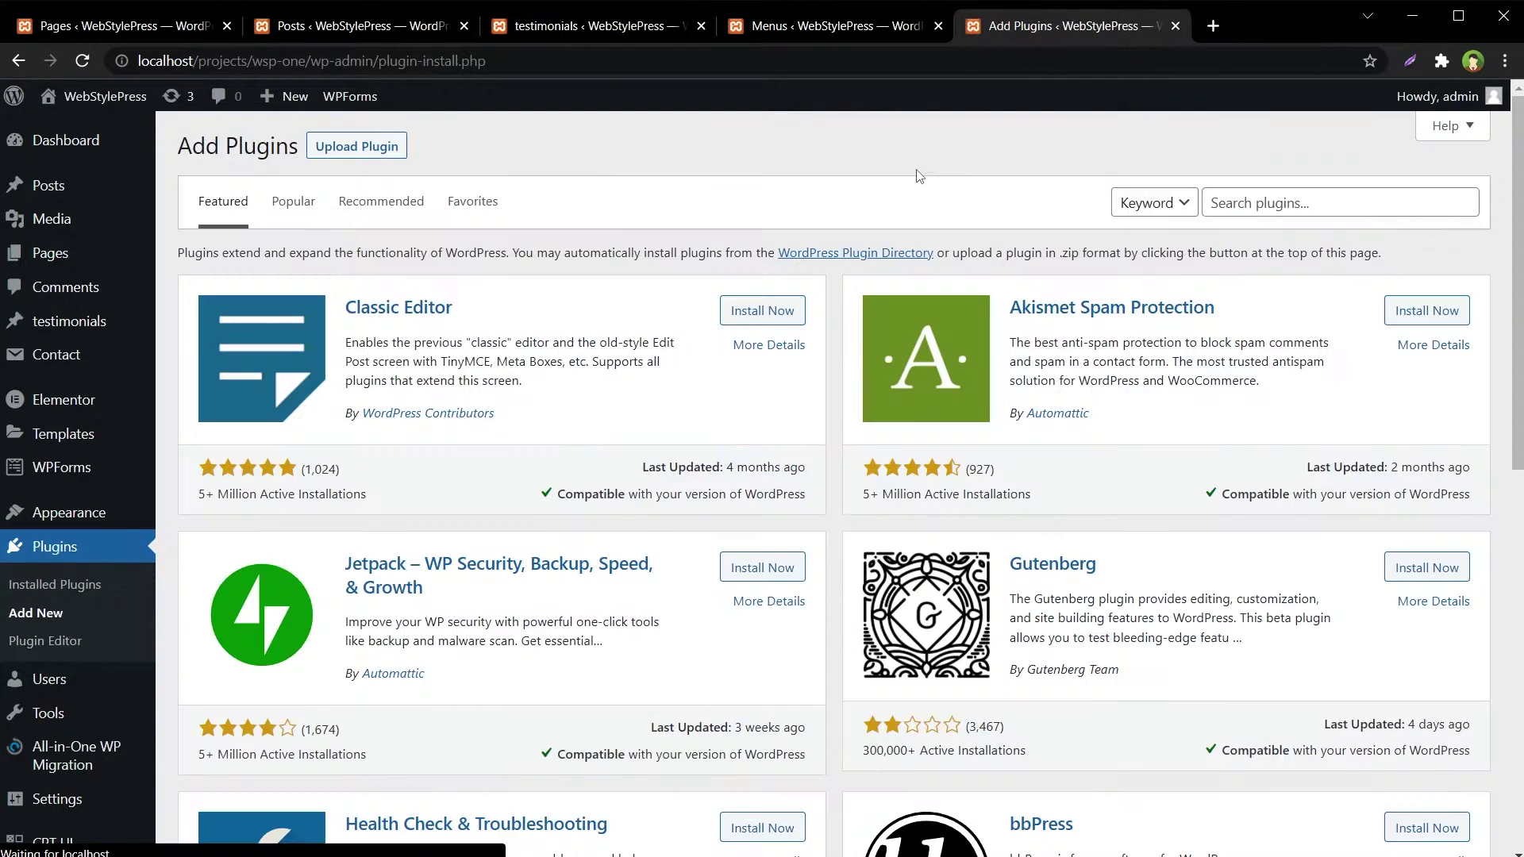
pyautogui.click(1271, 206)
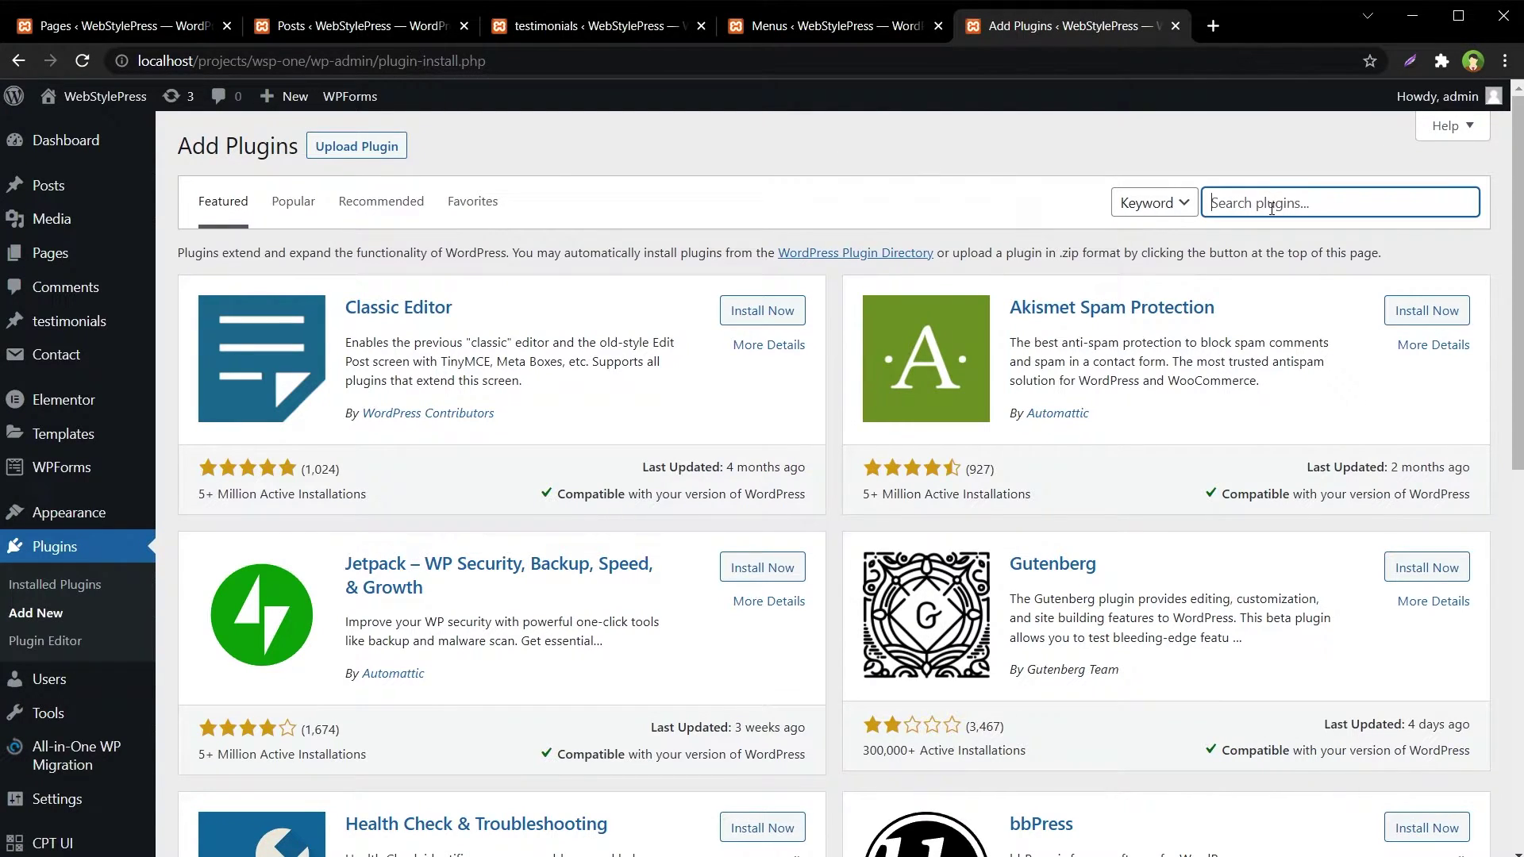
pyautogui.write('duplicate post ')
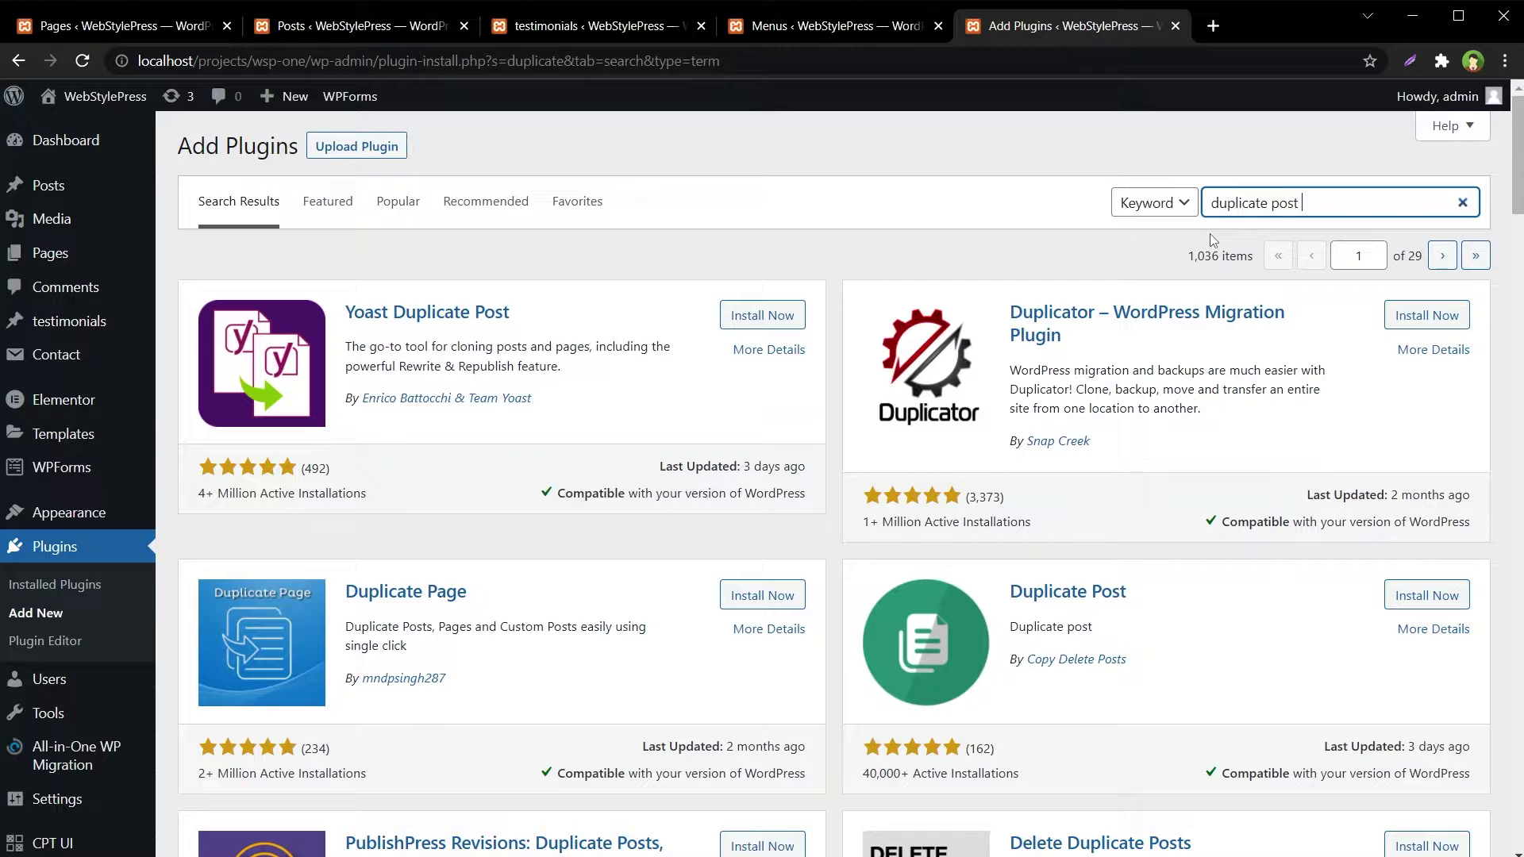
pyautogui.write('page menu')
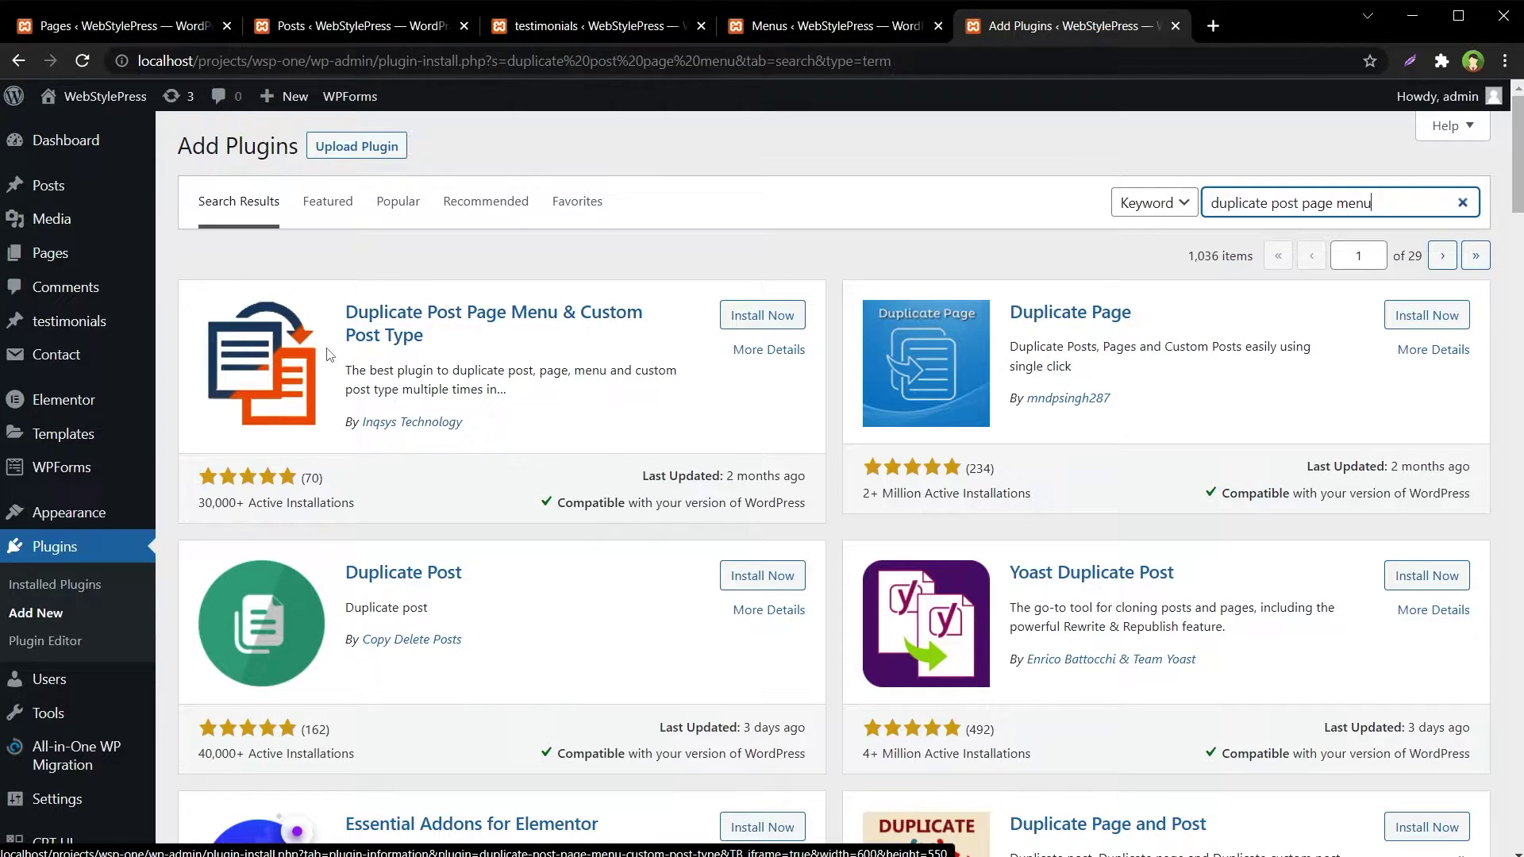
pyautogui.click(762, 316)
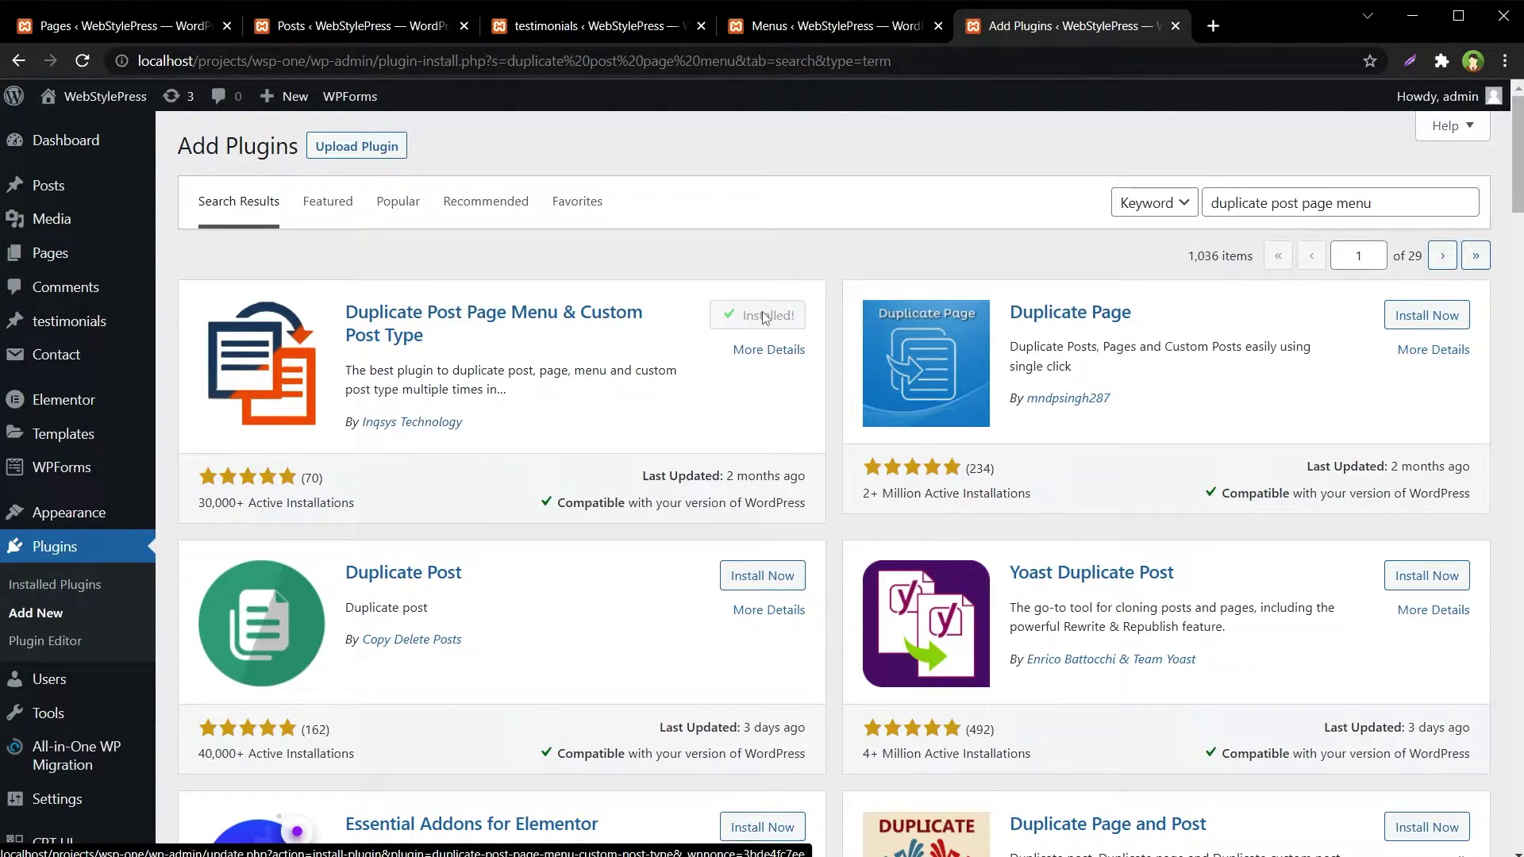
pyautogui.click(764, 317)
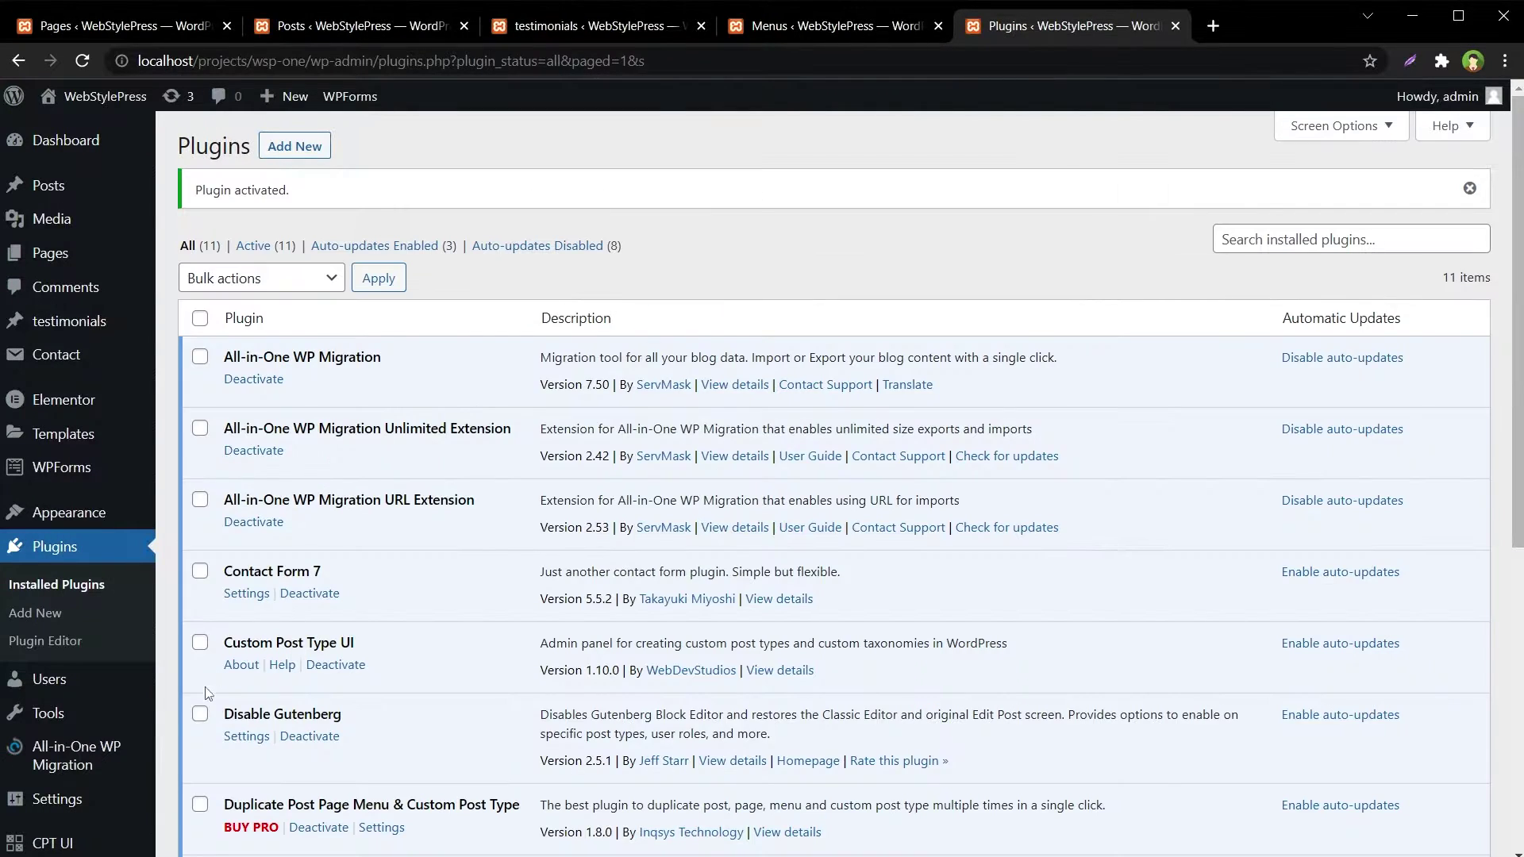
pyautogui.moveTo(115, 800)
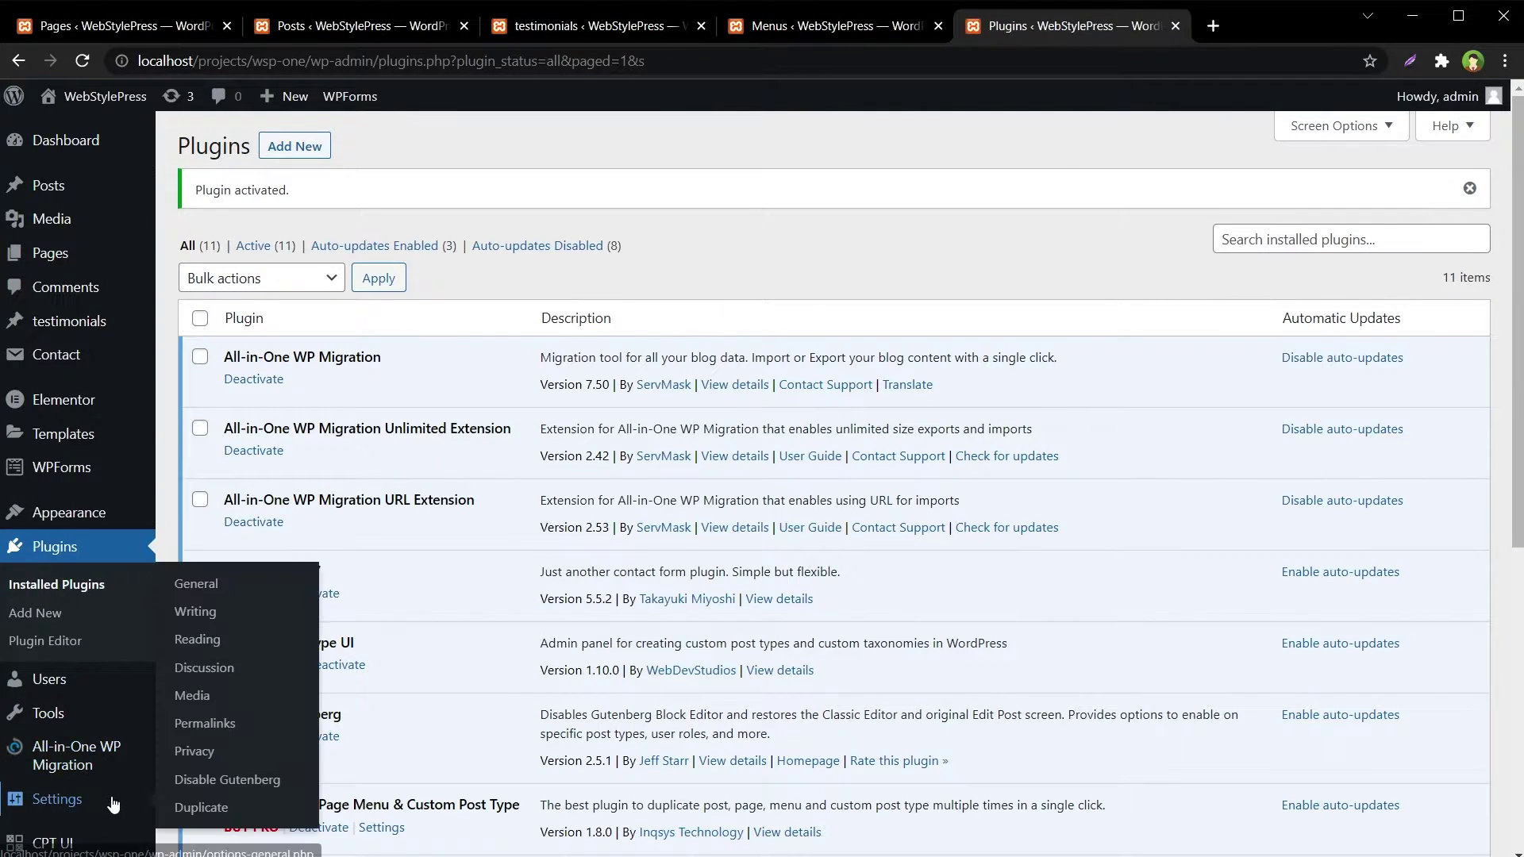
# Review the Settings > Duplicate page, where testimonials, Post, Page, Menu and all other elements are checked.
pyautogui.click(211, 818)
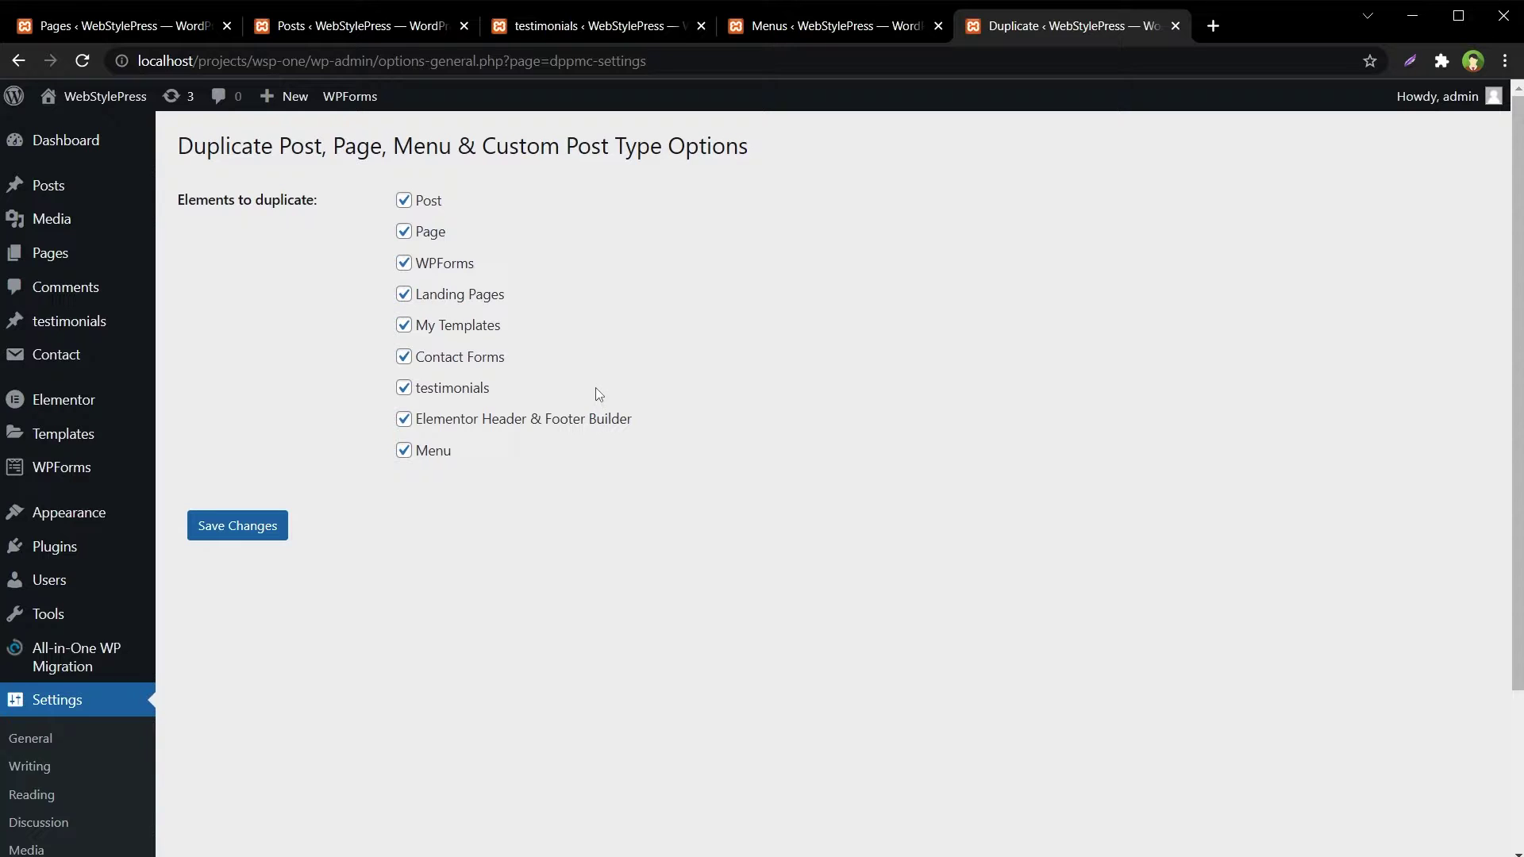
pyautogui.moveTo(512, 392); pyautogui.dragTo(416, 392)
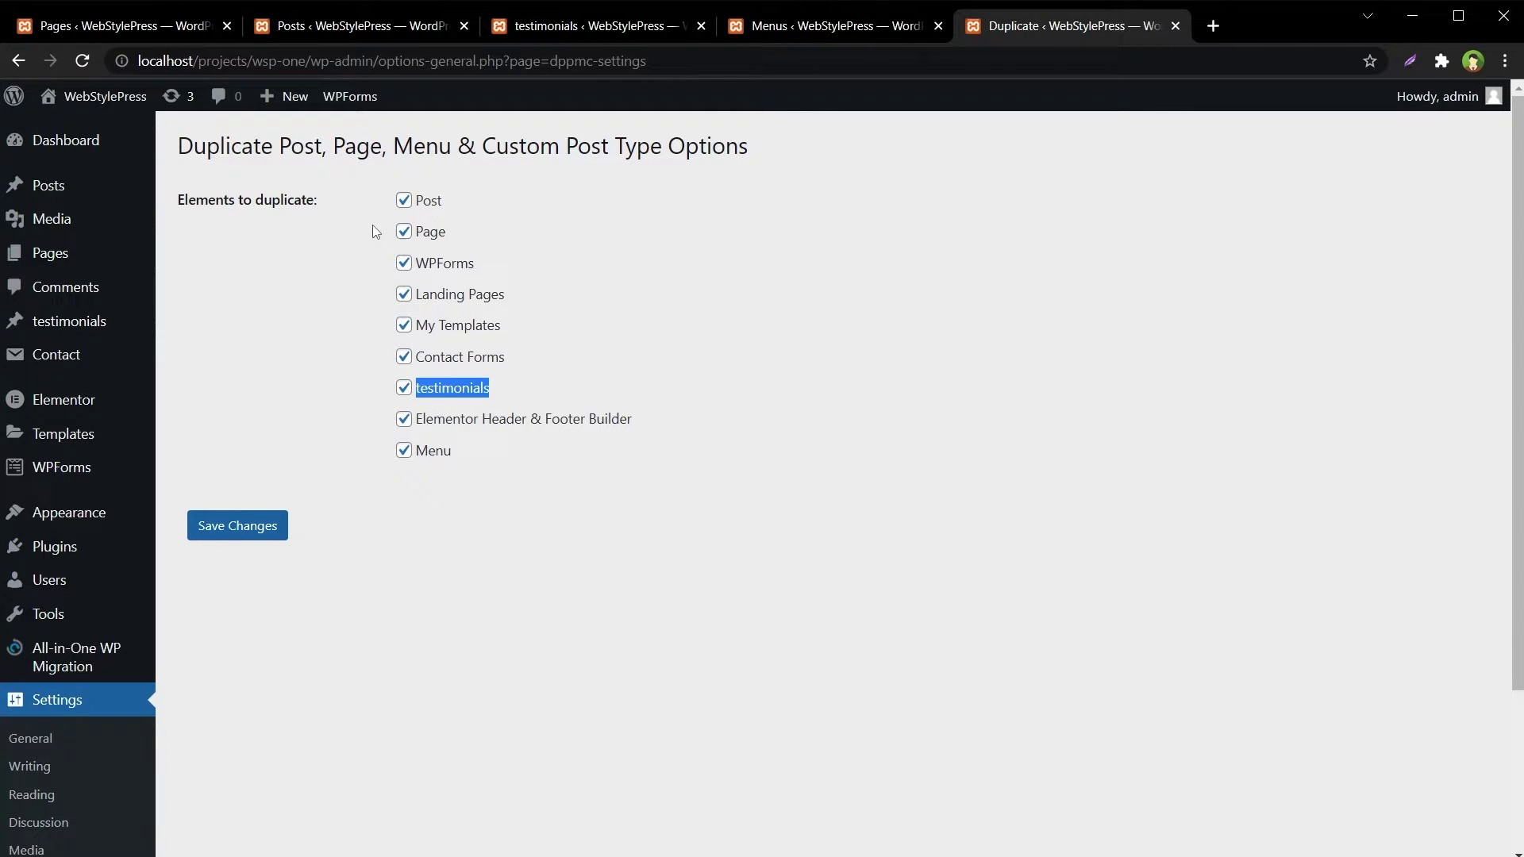
pyautogui.moveTo(387, 202); pyautogui.dragTo(522, 485)
pyautogui.moveTo(492, 395); pyautogui.dragTo(460, 395)
pyautogui.moveTo(474, 463); pyautogui.dragTo(422, 463)
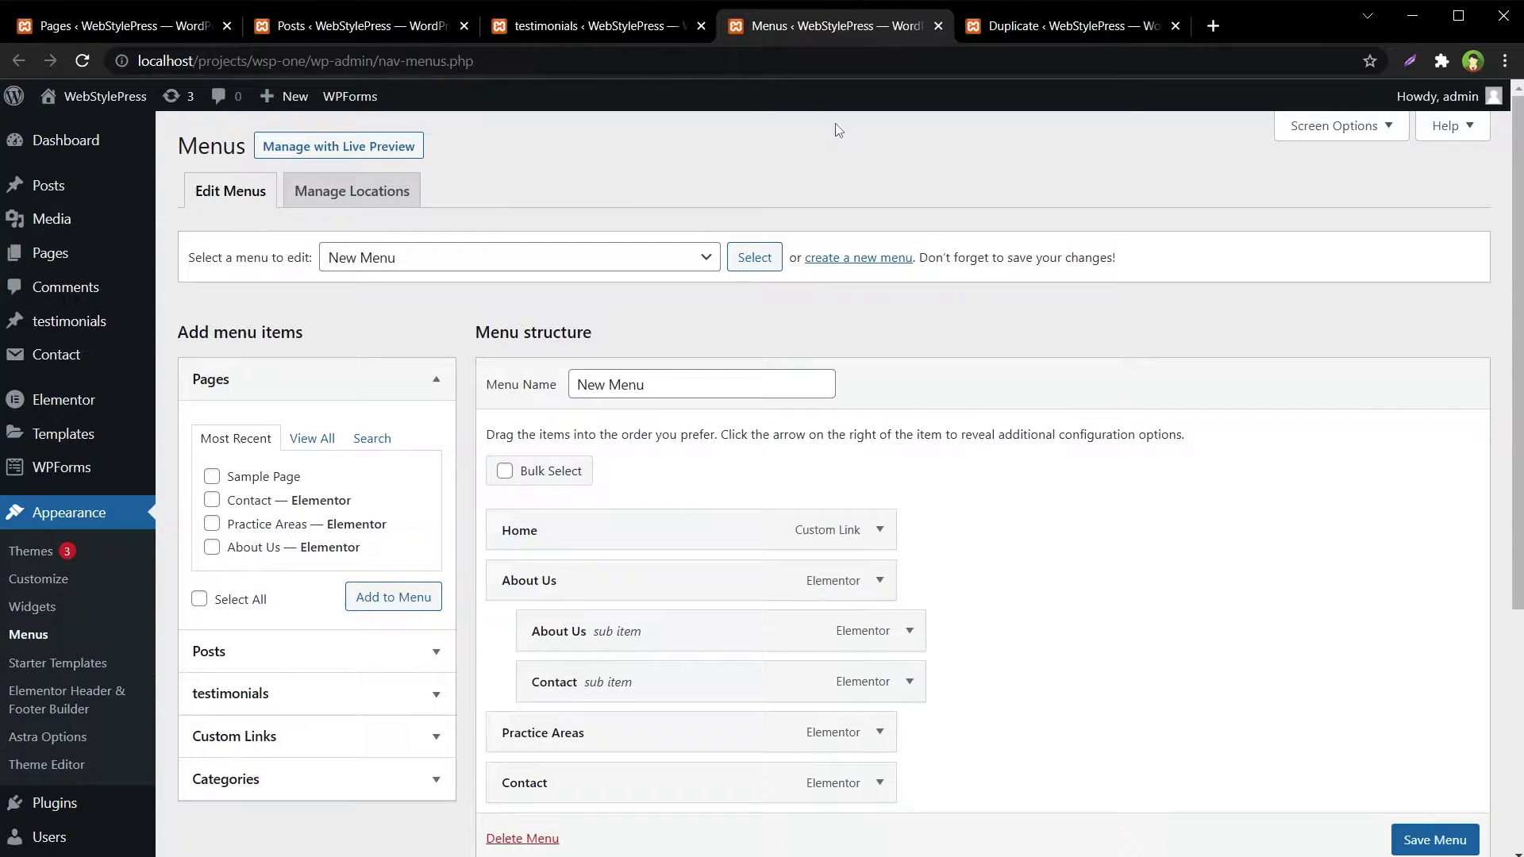
# Reload the testimonials list so each entry offers Duplicate with a copy count.
pyautogui.click(661, 26)
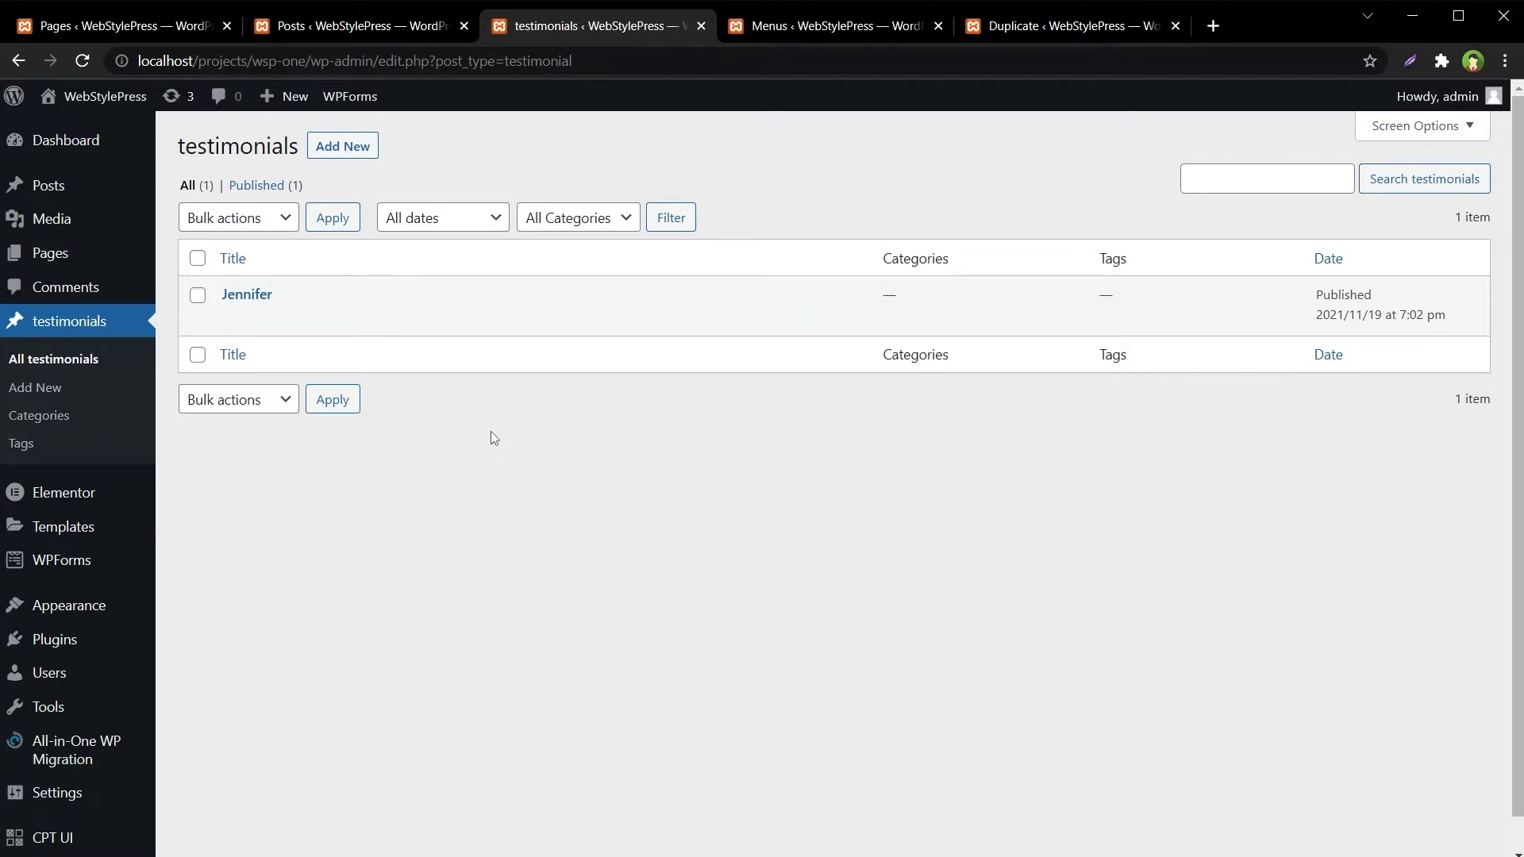
pyautogui.press('F5')
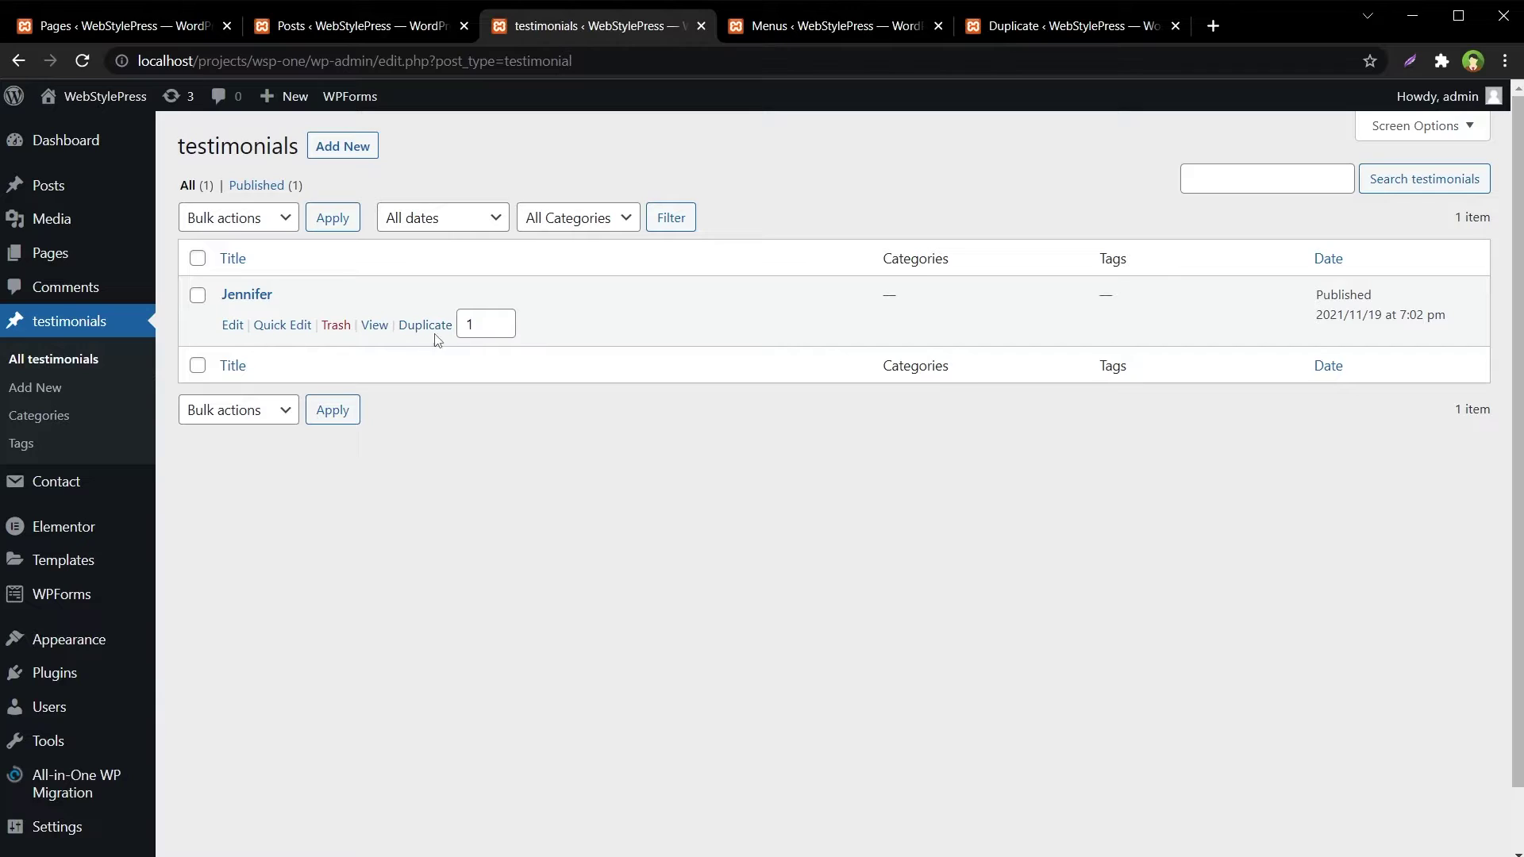
pyautogui.moveTo(479, 323); pyautogui.dragTo(467, 325)
pyautogui.click(526, 452)
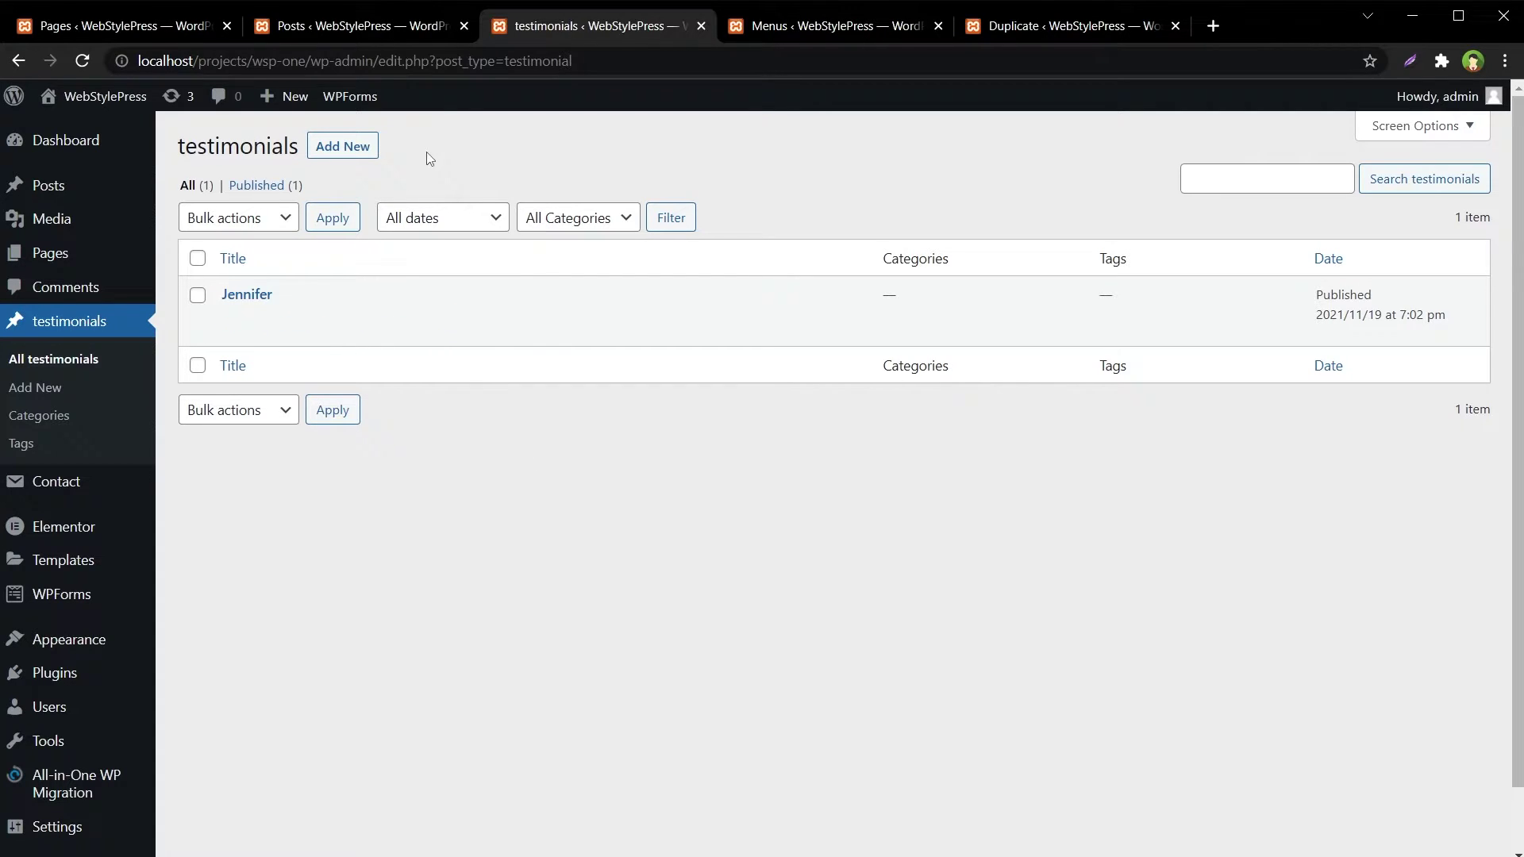
# Reload the Posts and Pages lists so they also offer the Duplicate action.
pyautogui.click(388, 27)
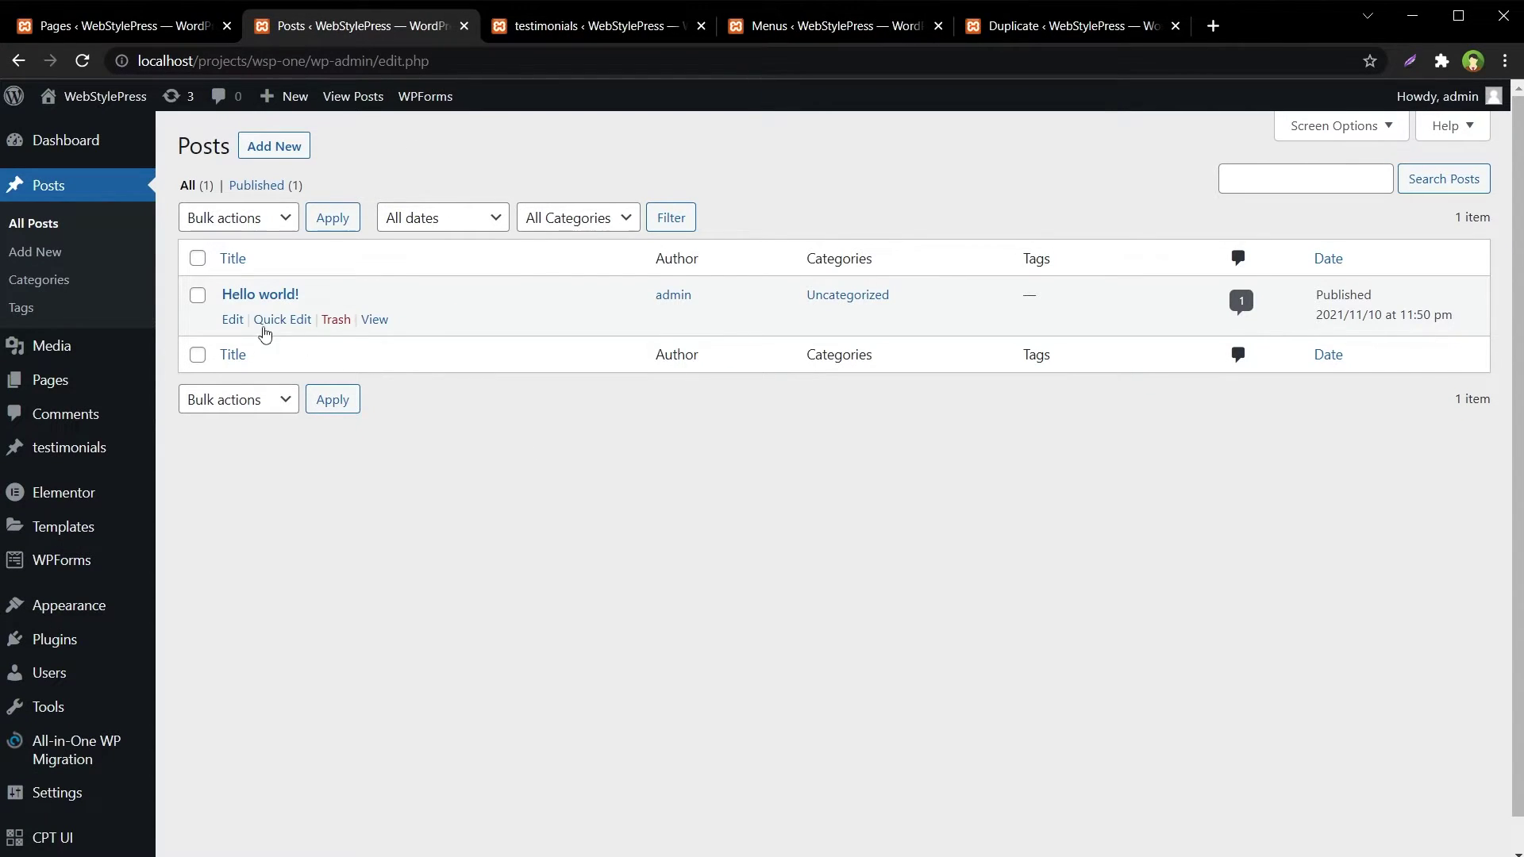
pyautogui.press('F5')
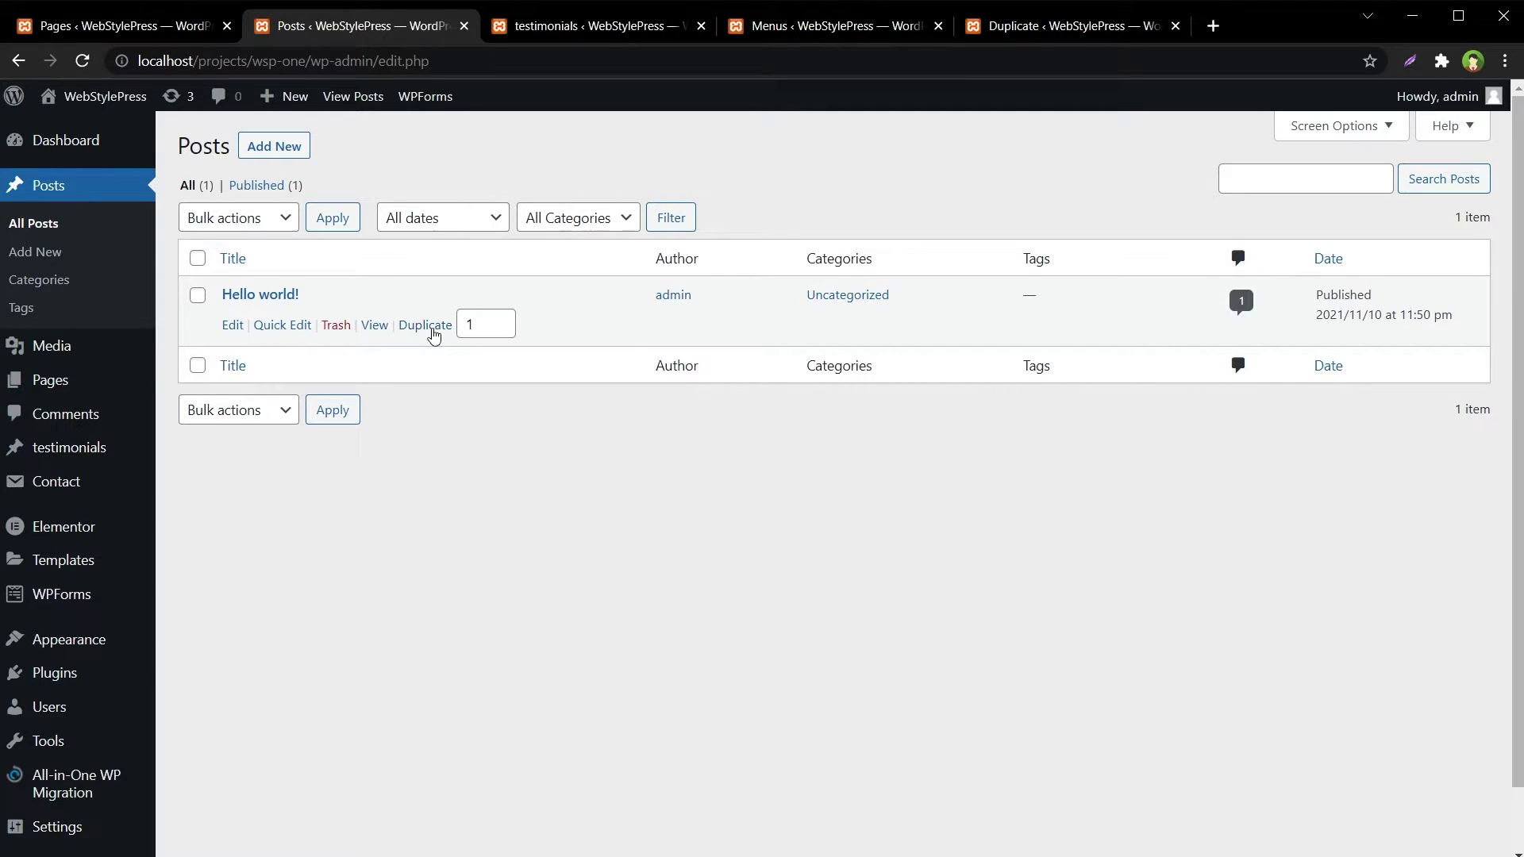
pyautogui.click(184, 31)
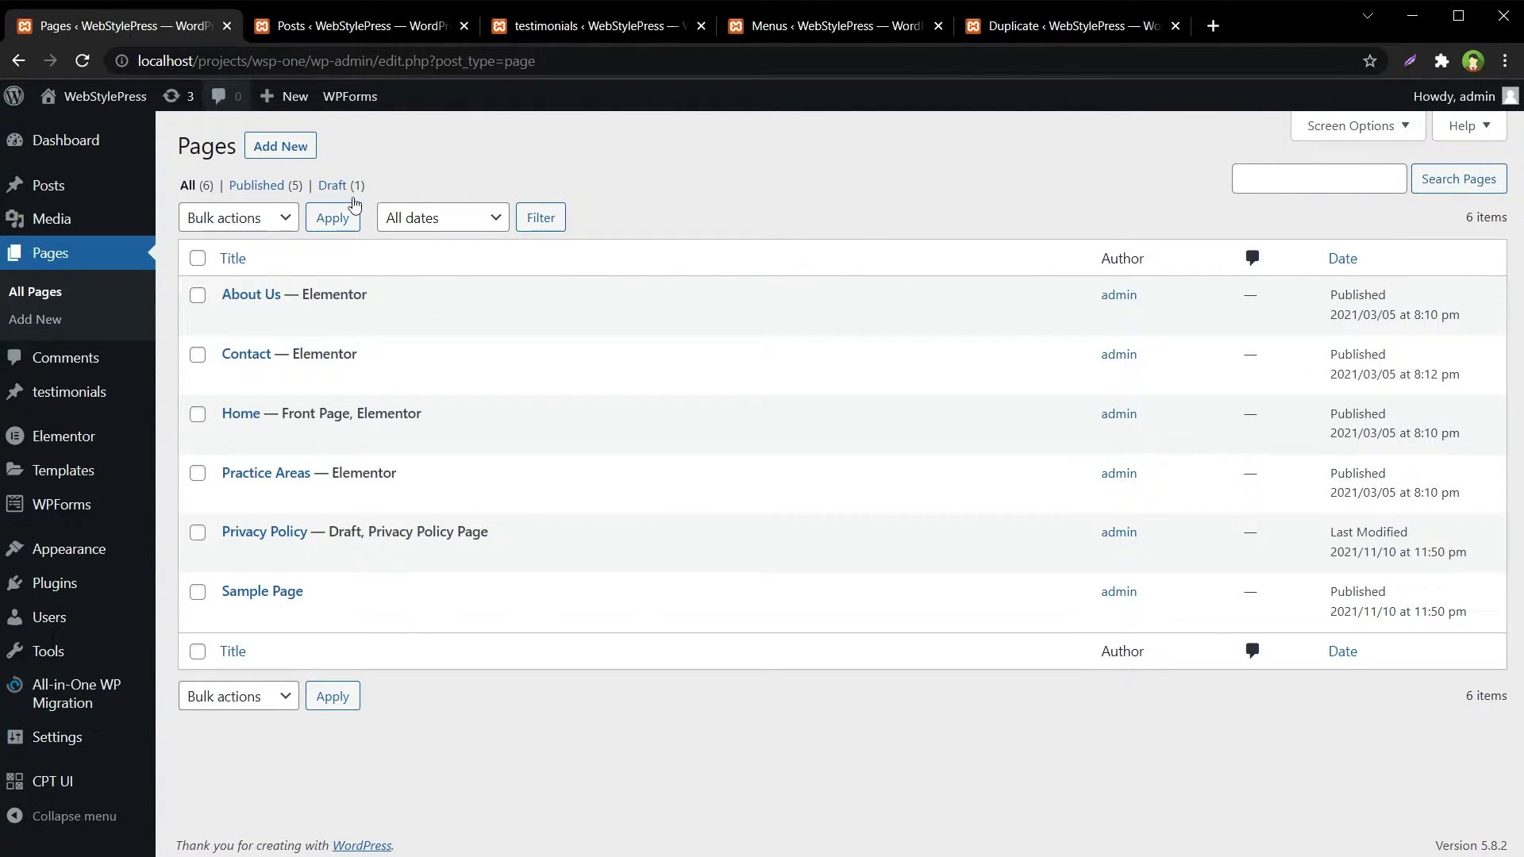
pyautogui.press('F5')
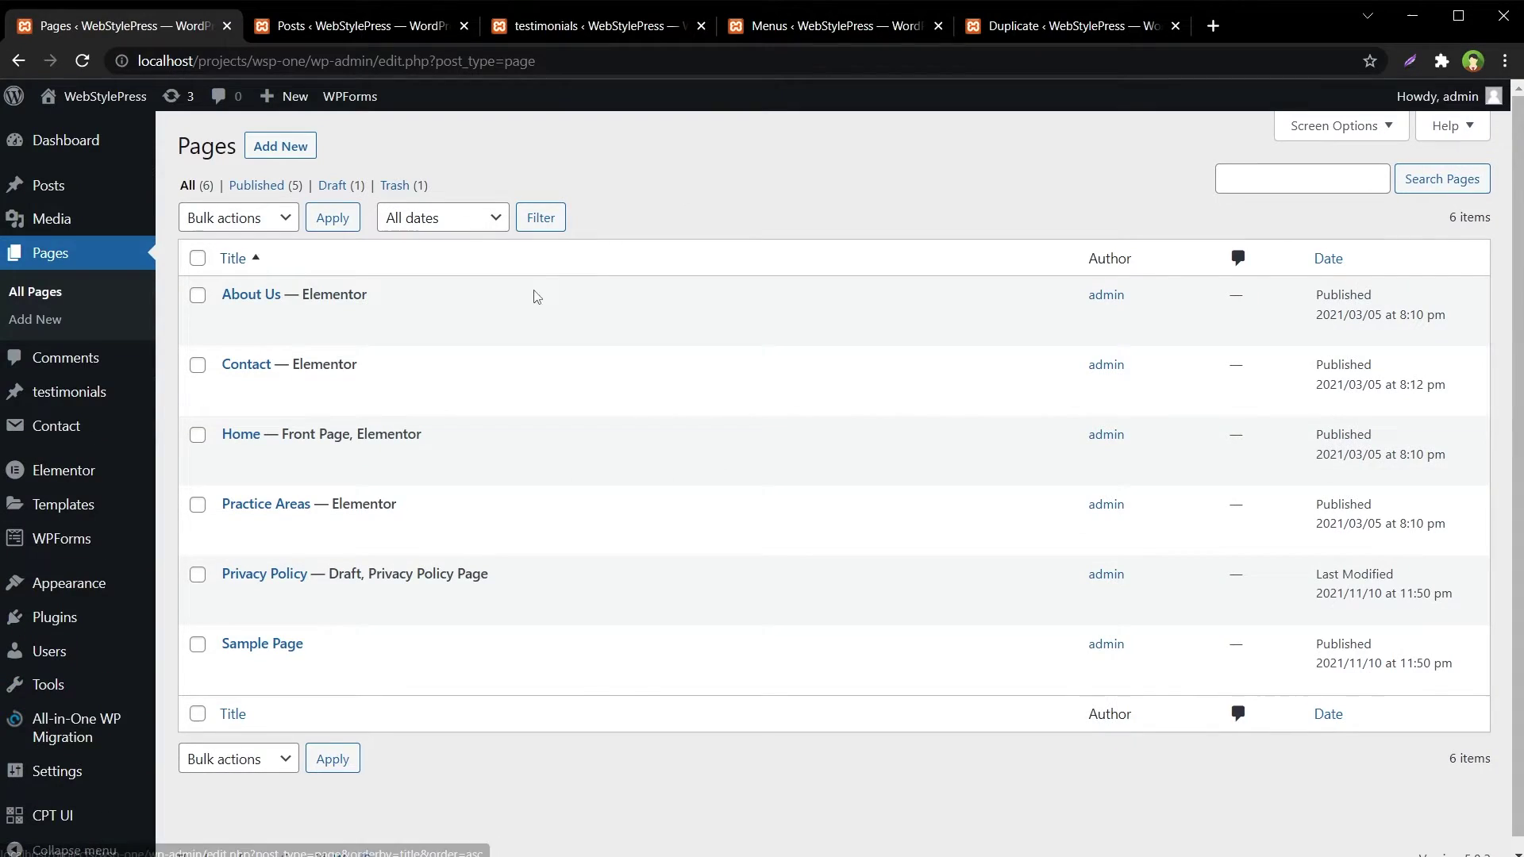
pyautogui.moveTo(424, 328)
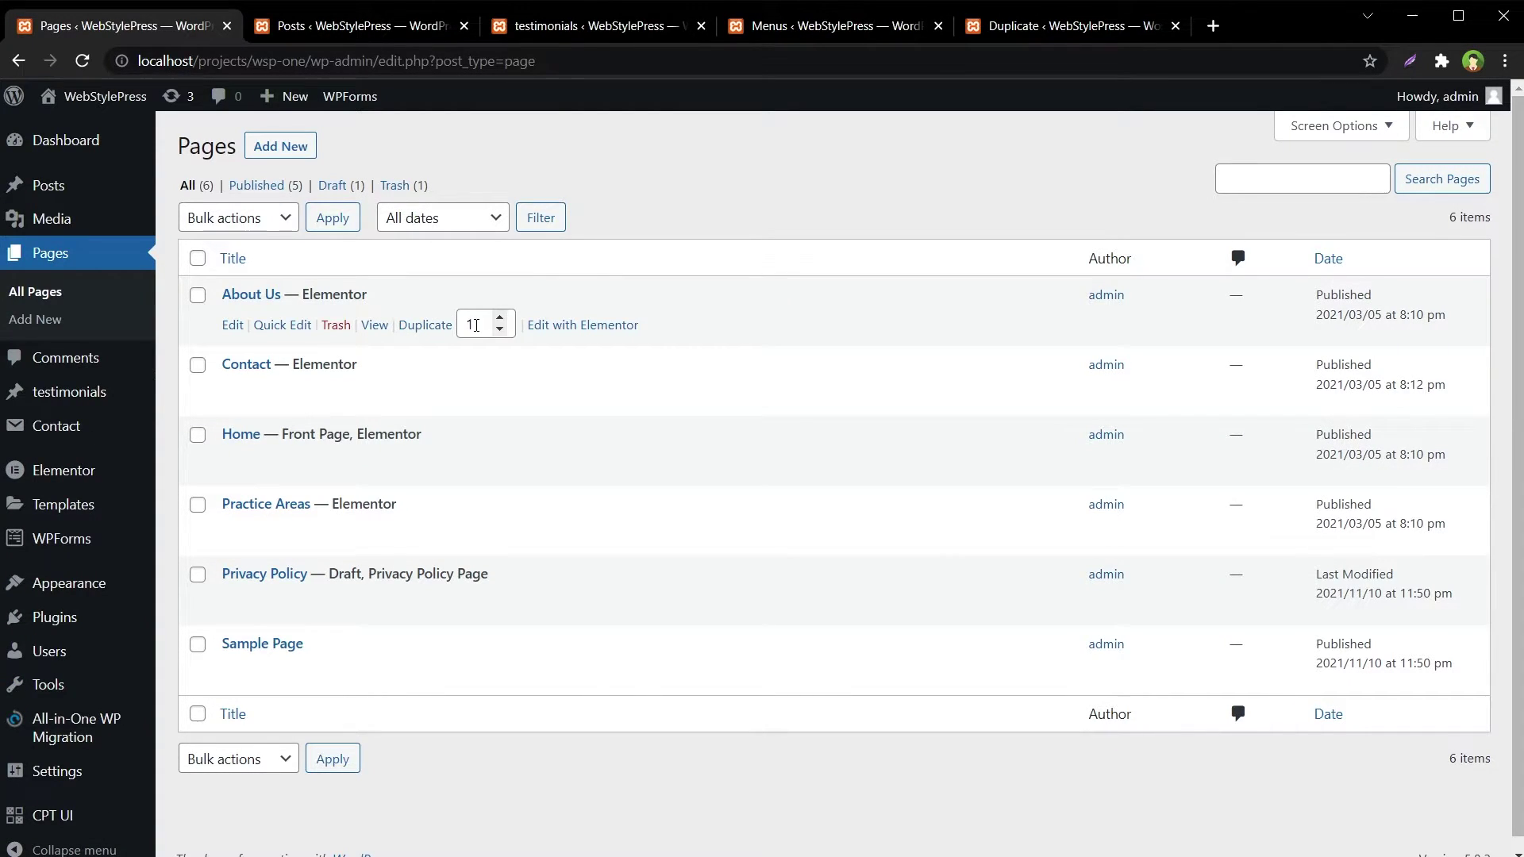
# Select the Jennifer testimonial's current copy count of 1 for editing.
pyautogui.click(549, 36)
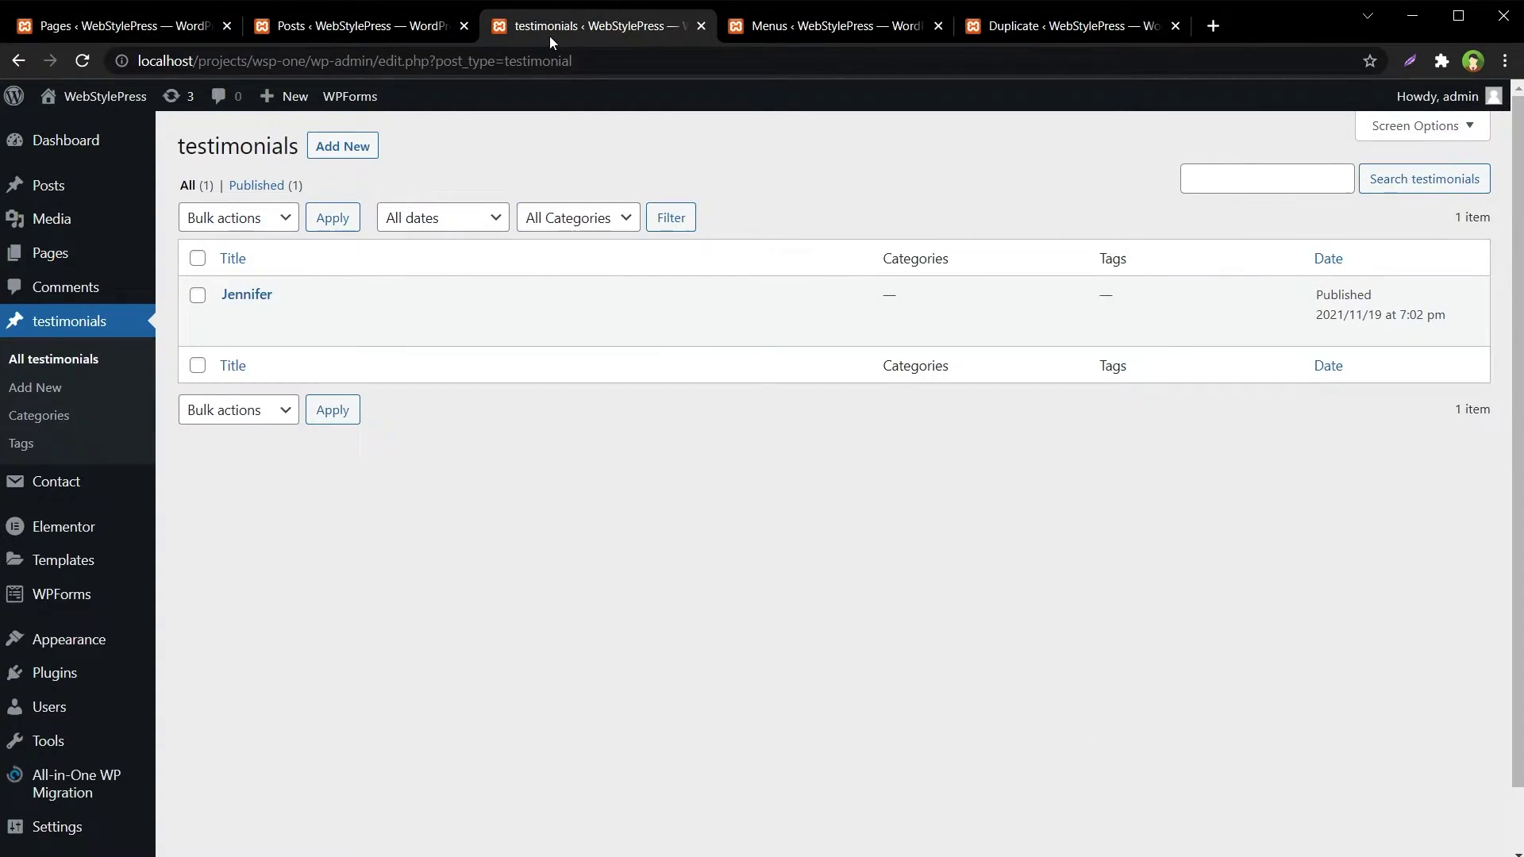
pyautogui.moveTo(374, 330)
pyautogui.click(478, 326)
pyautogui.moveTo(479, 326); pyautogui.dragTo(465, 328)
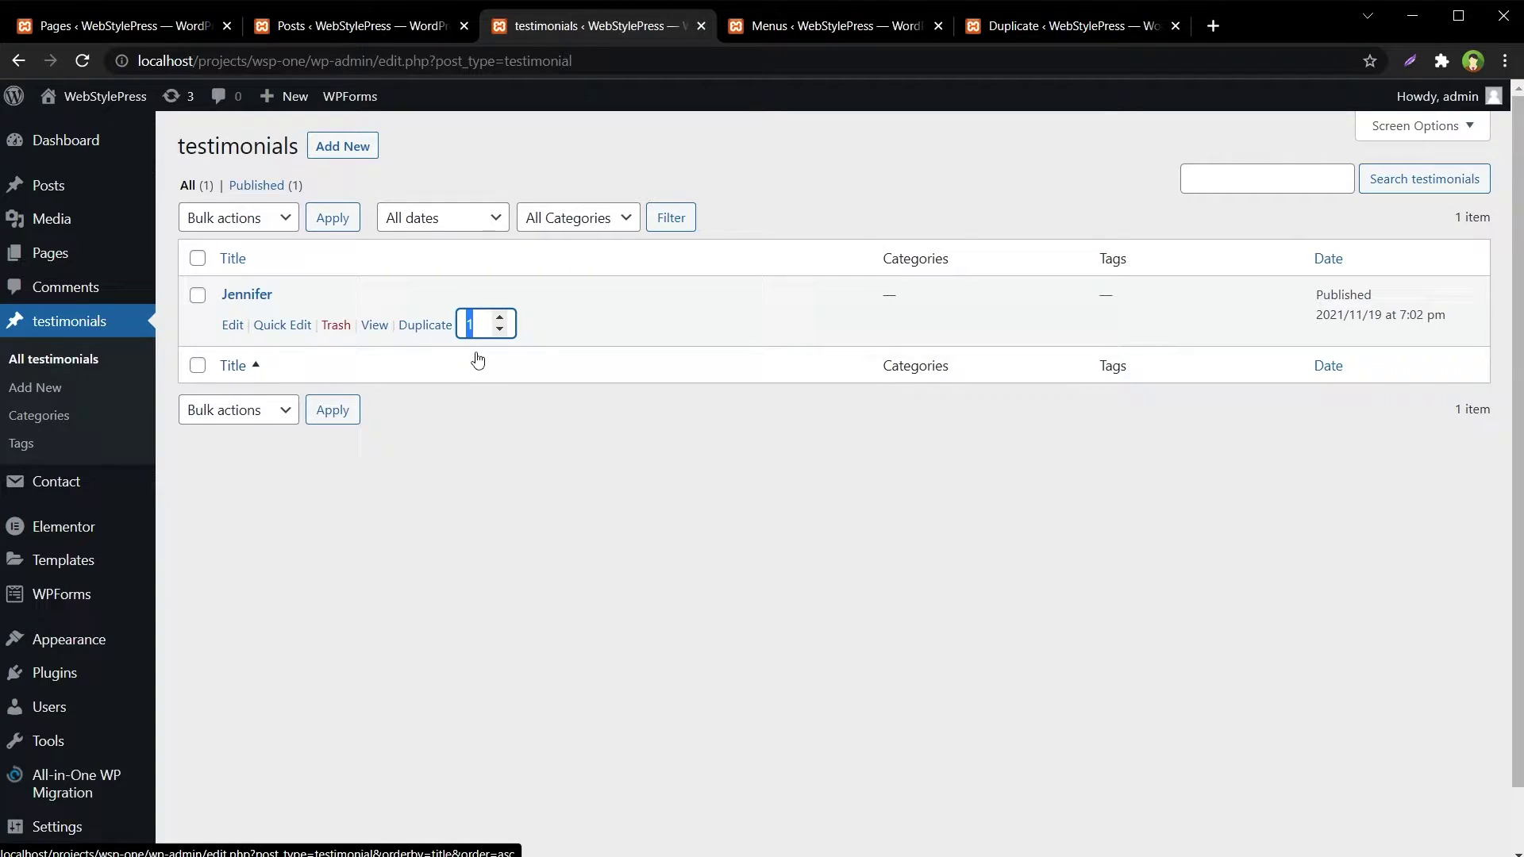
# Make four copies of the Jennifer testimonial and acknowledge the finished message.
pyautogui.write('4')
pyautogui.click(440, 327)
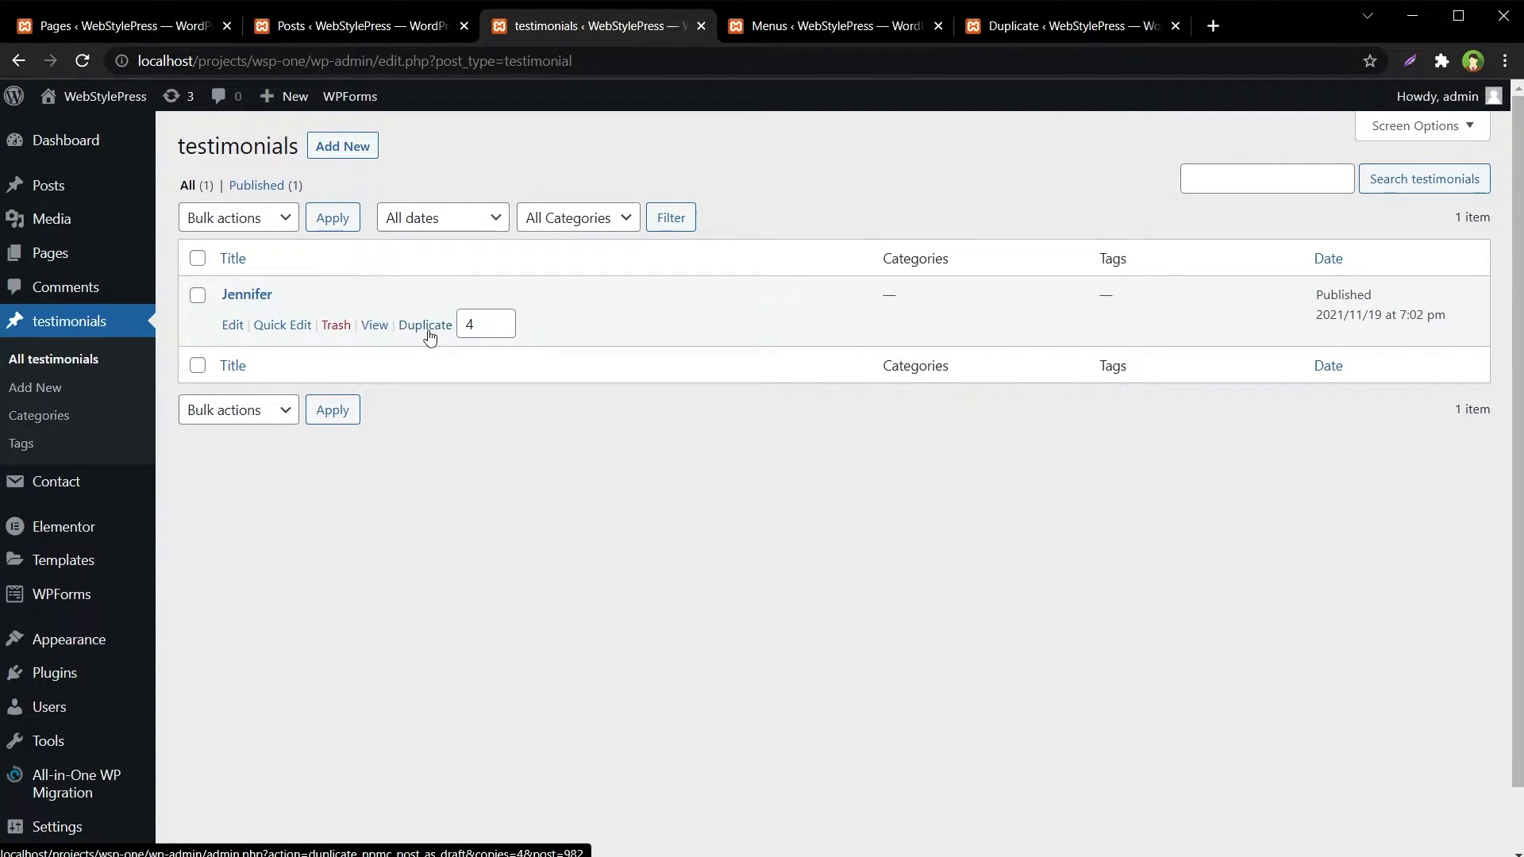
pyautogui.click(427, 330)
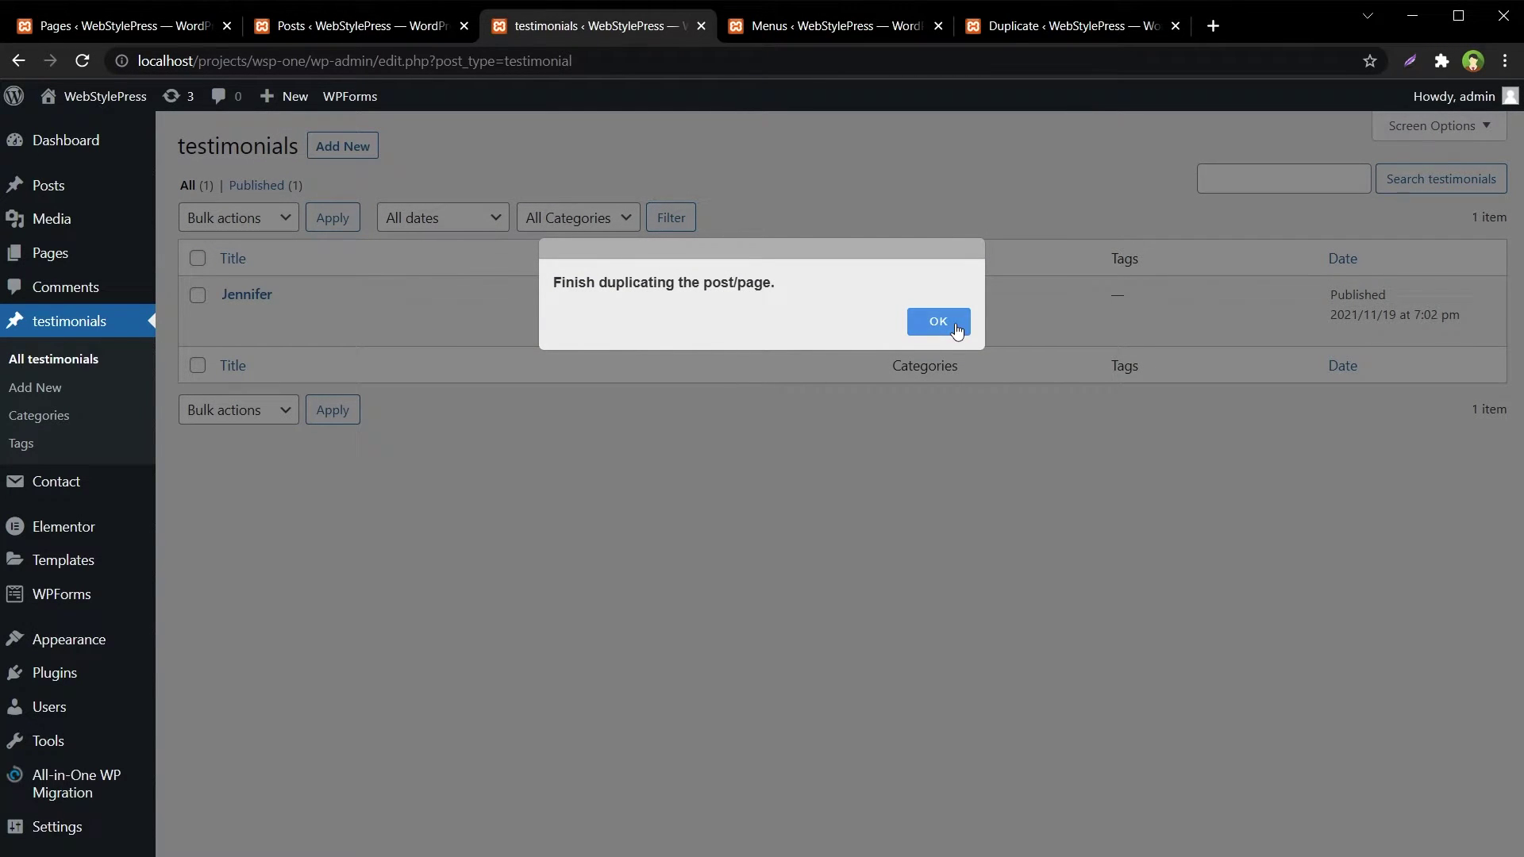
pyautogui.click(938, 321)
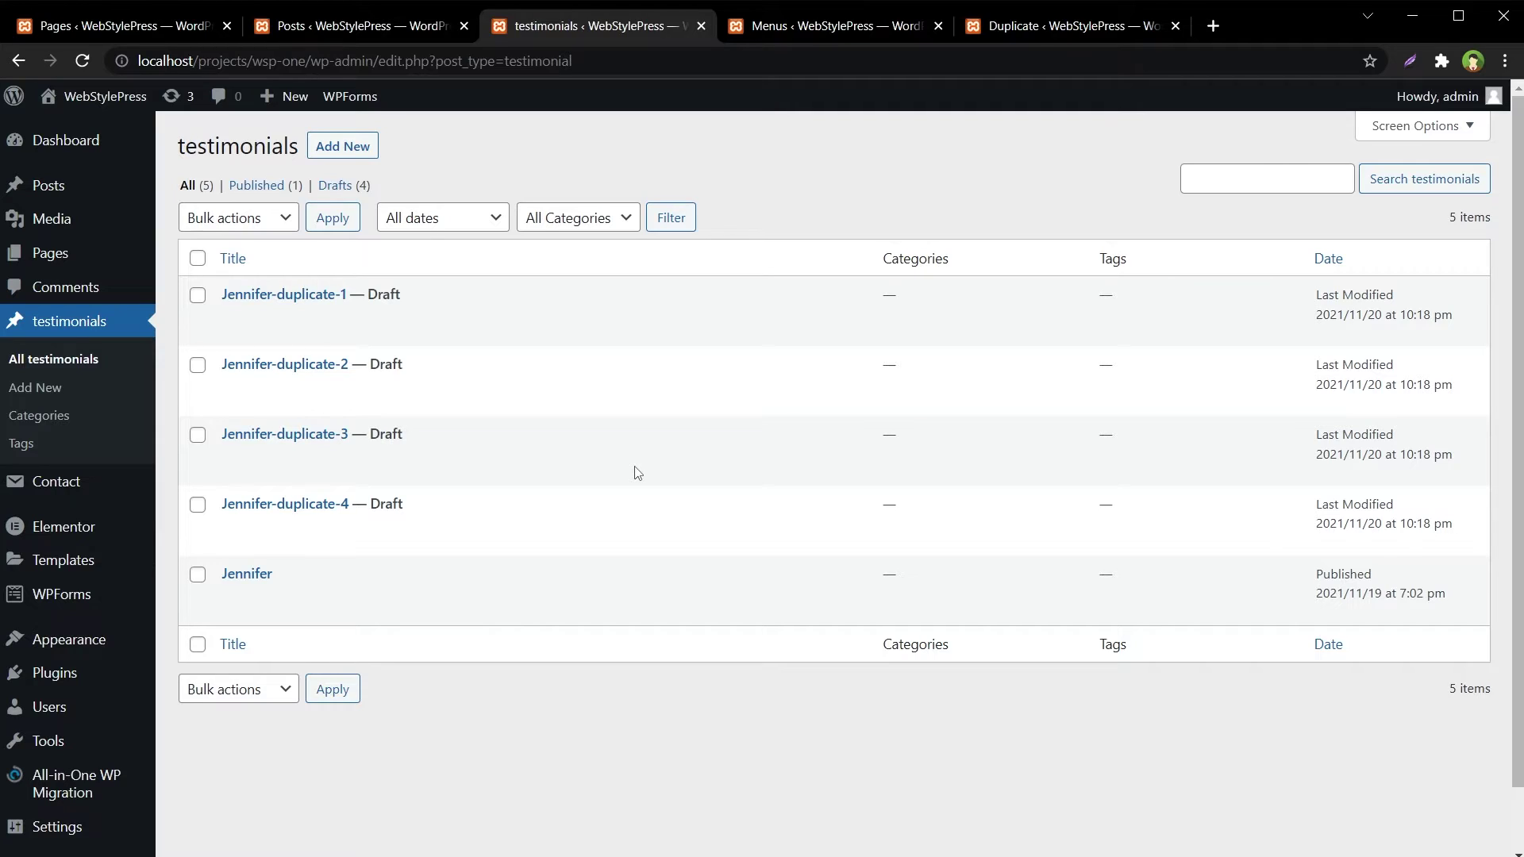
# Review Jennifer-duplicate-4 in the editor, then return to All testimonials and the Posts list.
pyautogui.moveTo(460, 502)
pyautogui.moveTo(447, 321)
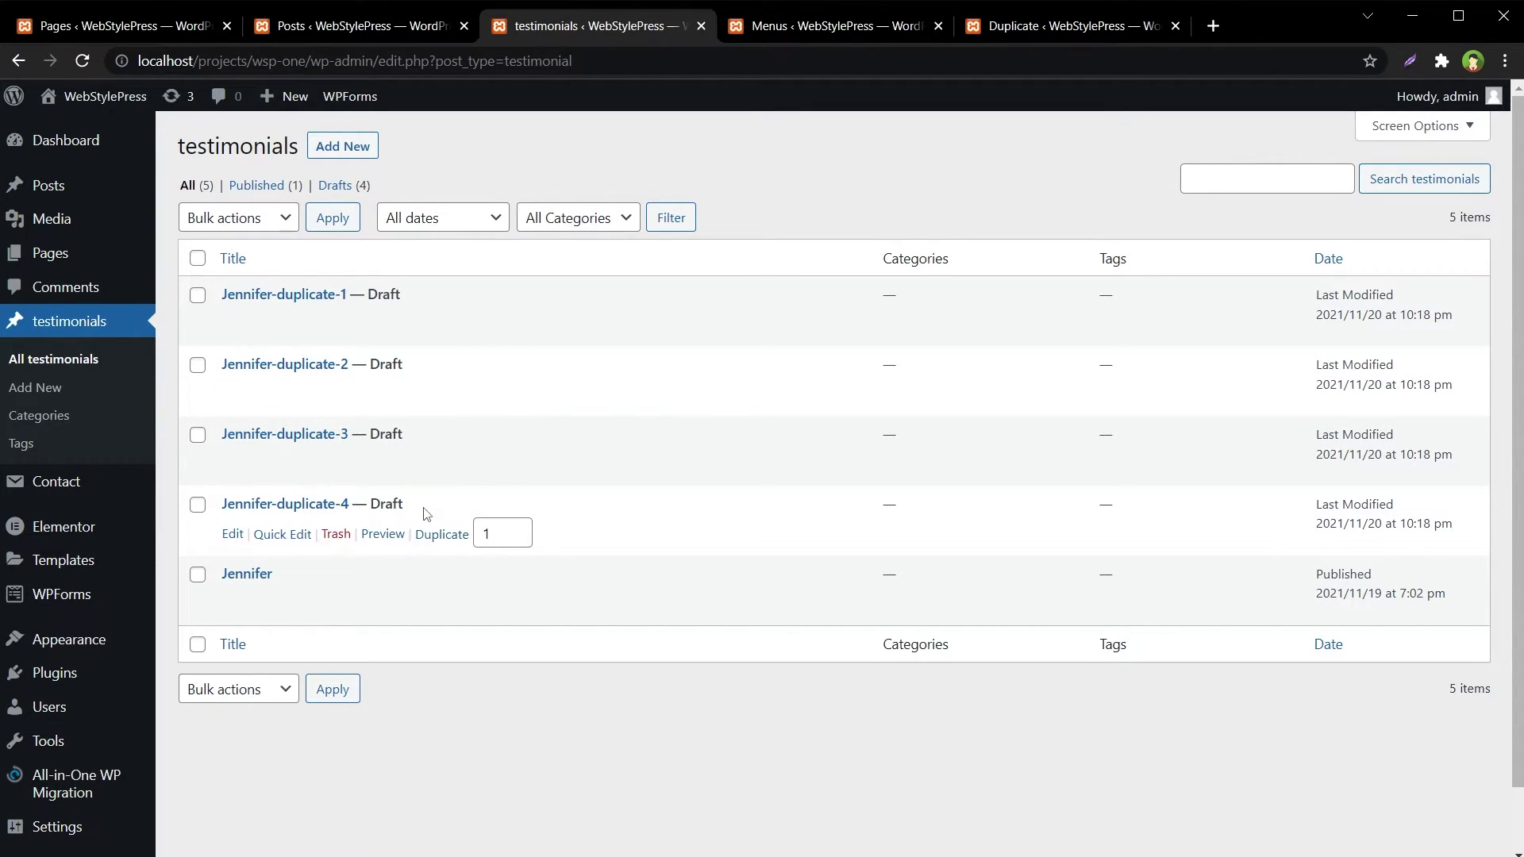
pyautogui.click(237, 534)
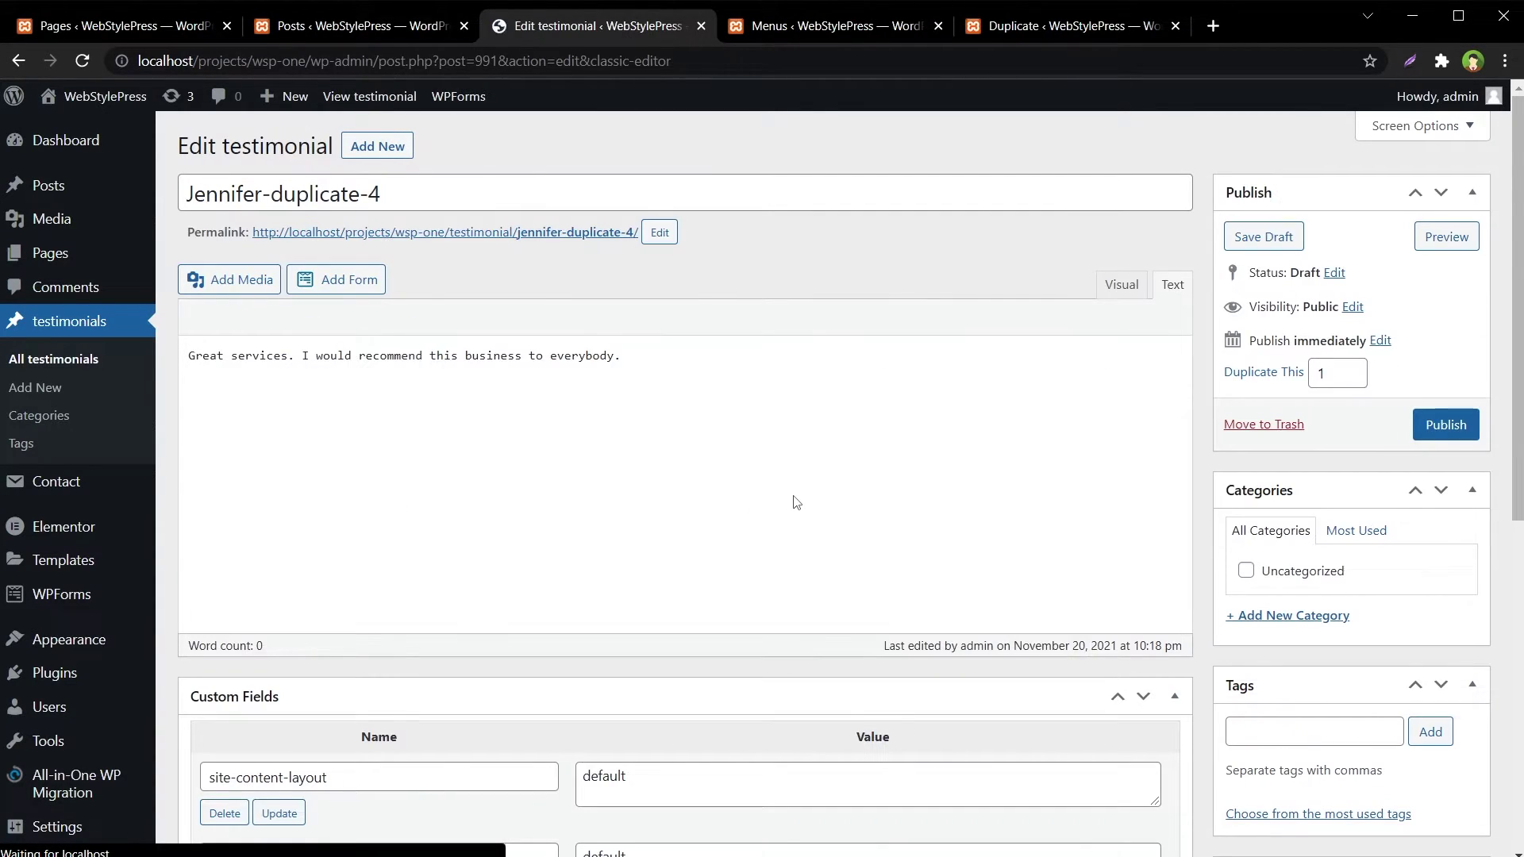
pyautogui.scroll(-3, 1031, 381)
pyautogui.scroll(-3, 1053, 407)
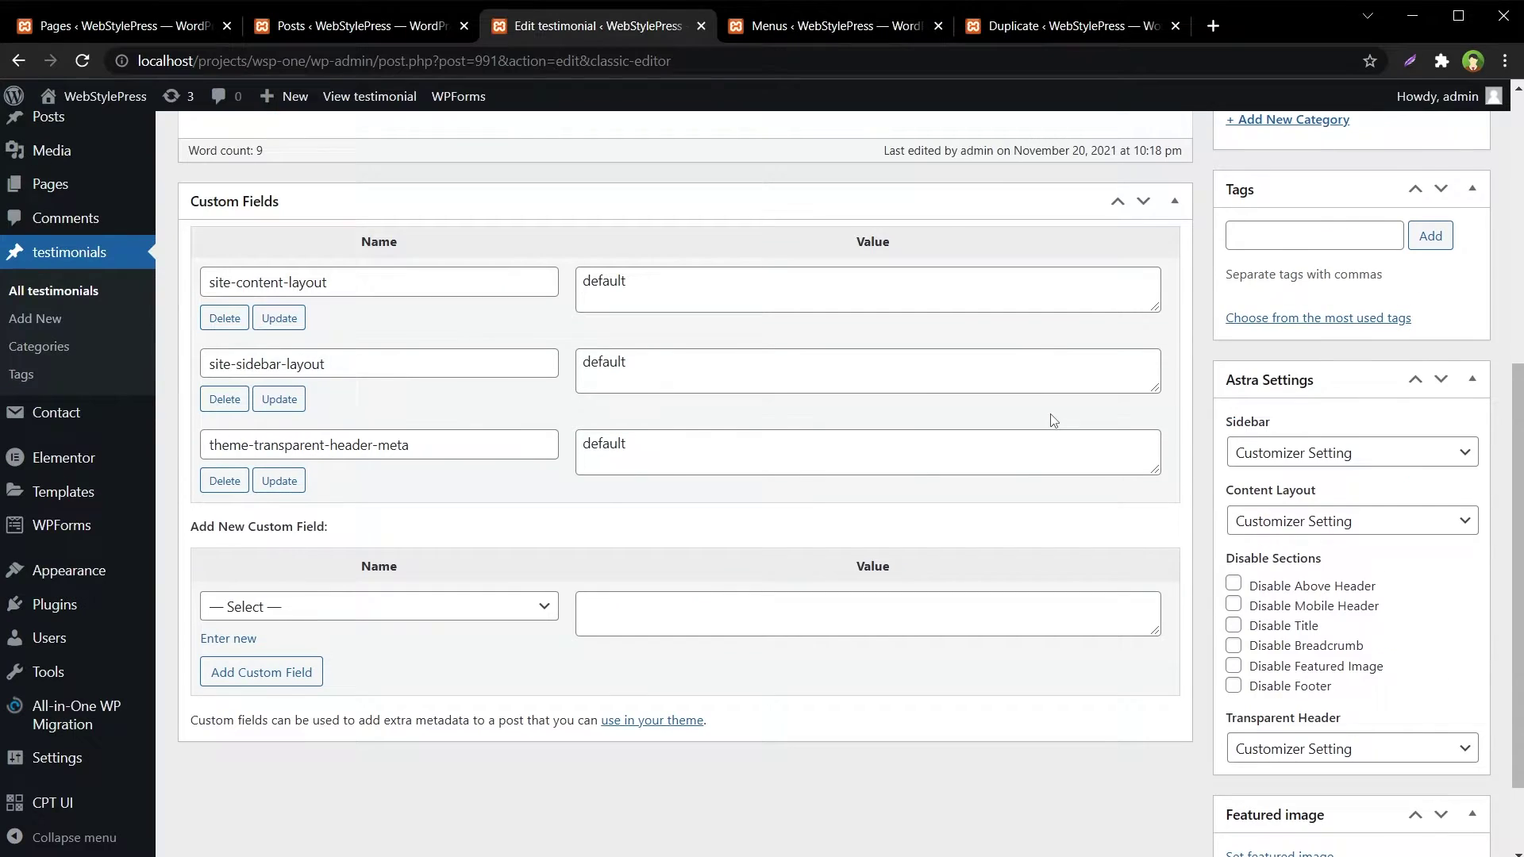
pyautogui.scroll(5, 1054, 420)
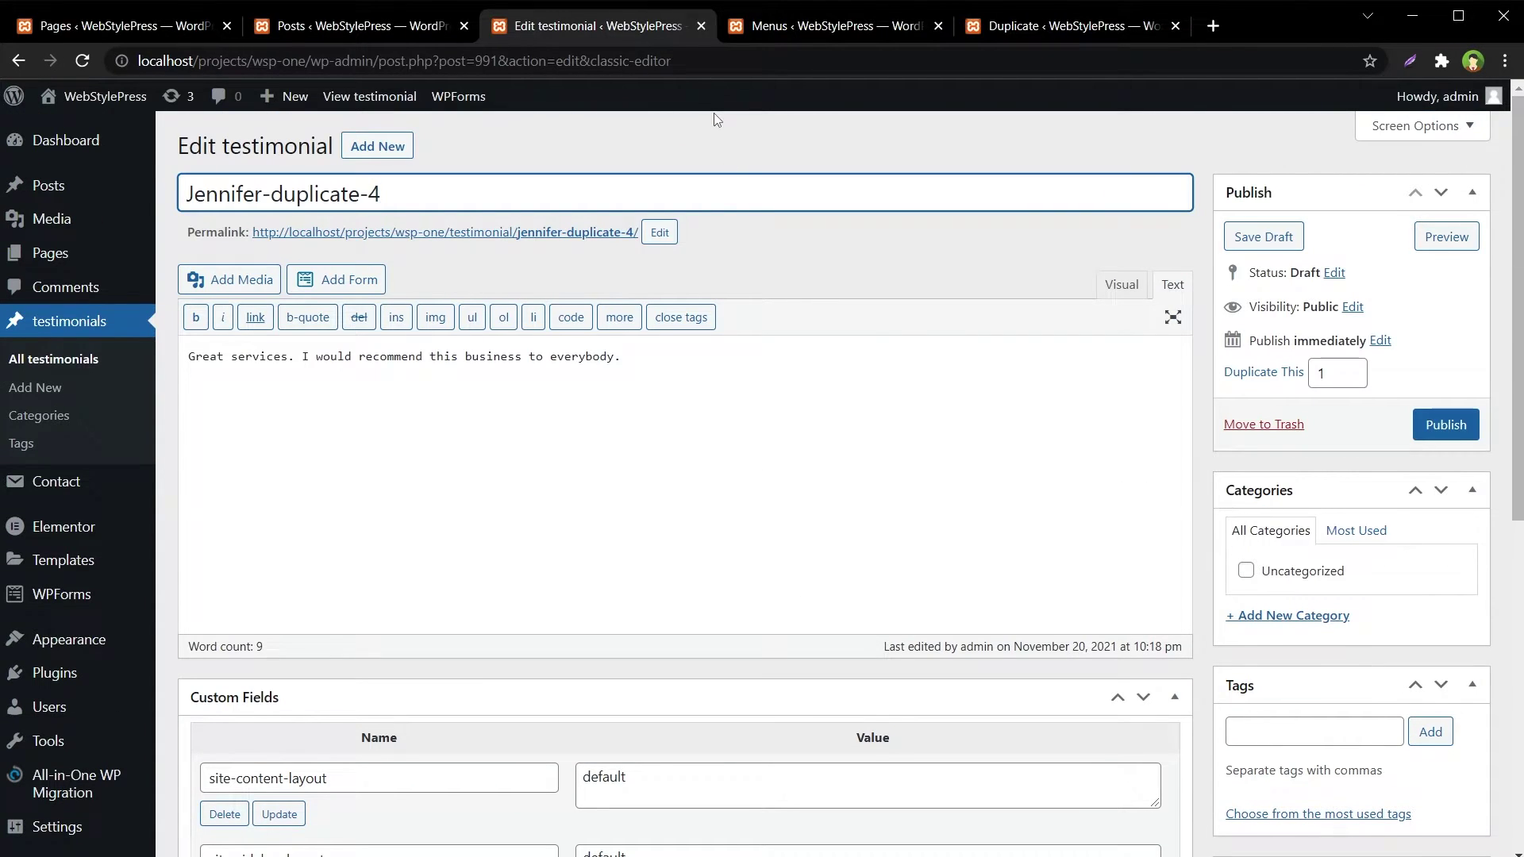
pyautogui.click(78, 359)
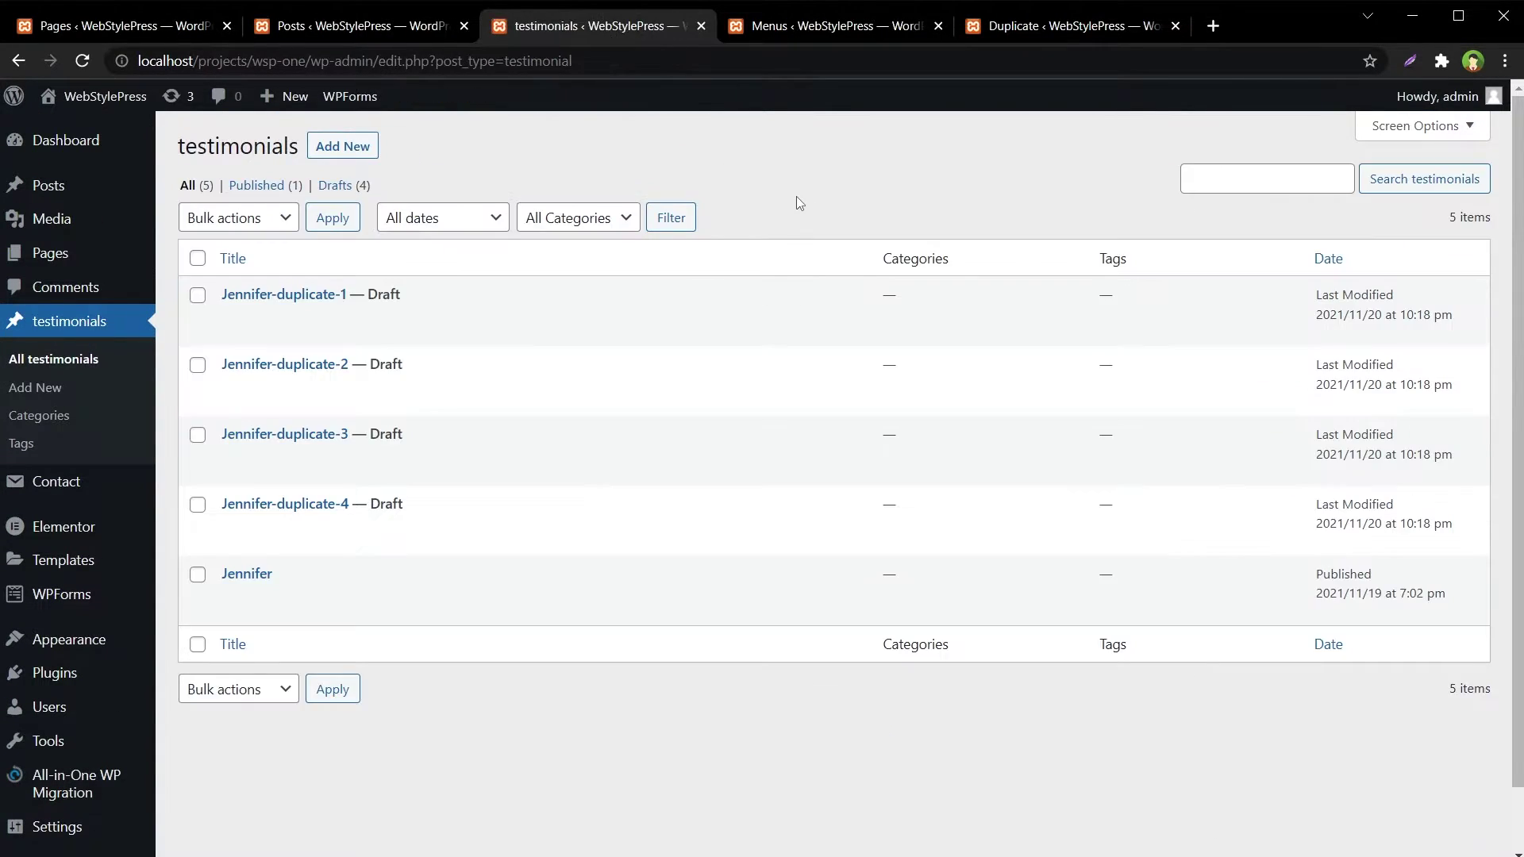
pyautogui.click(361, 25)
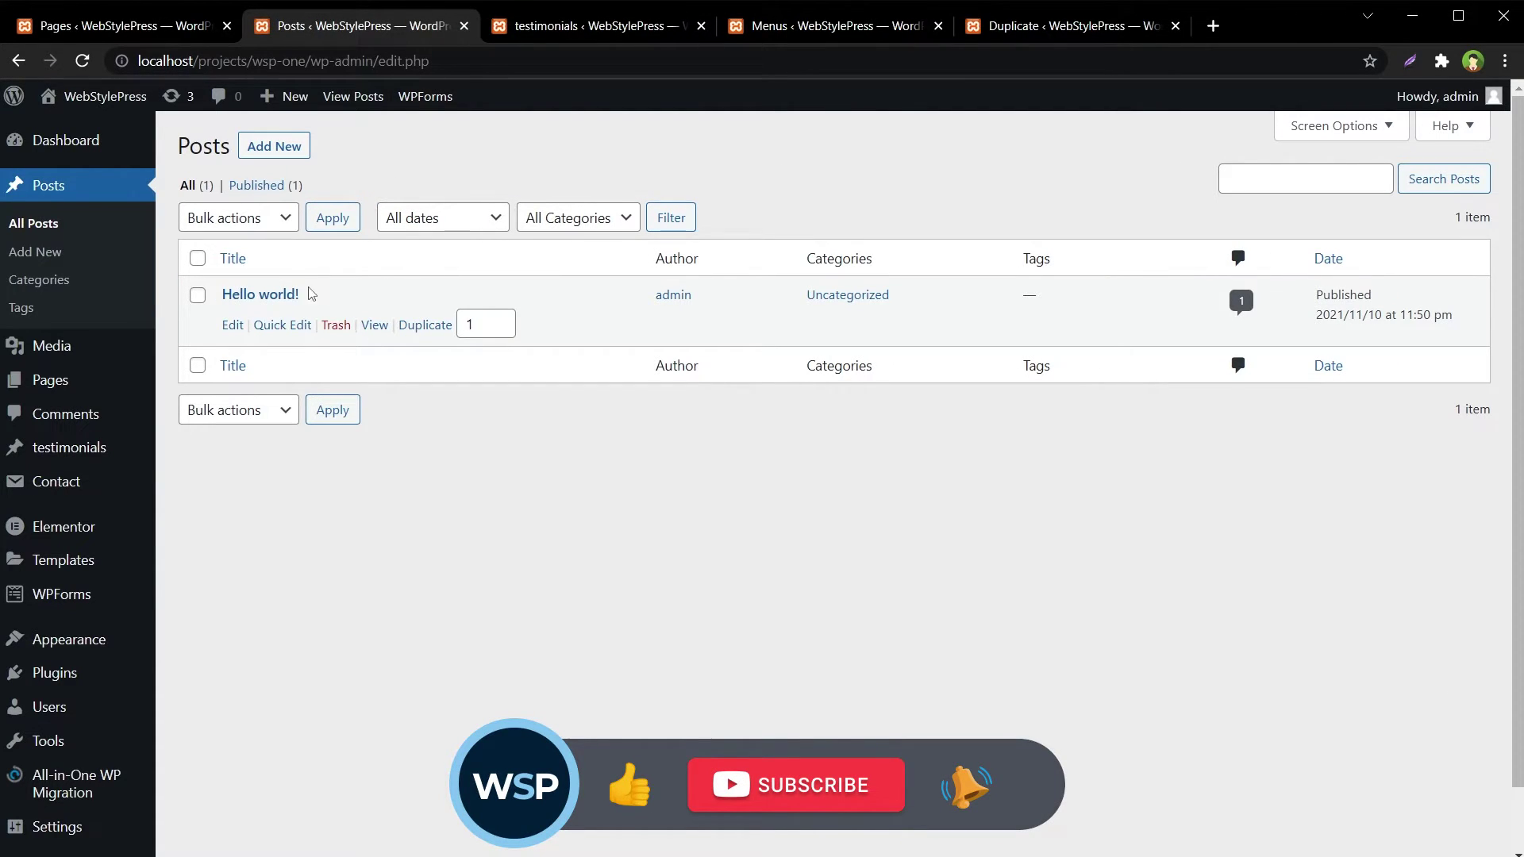
# Duplicate the Hello world! post and the About Us page, dismissing each finished message.
pyautogui.click(433, 326)
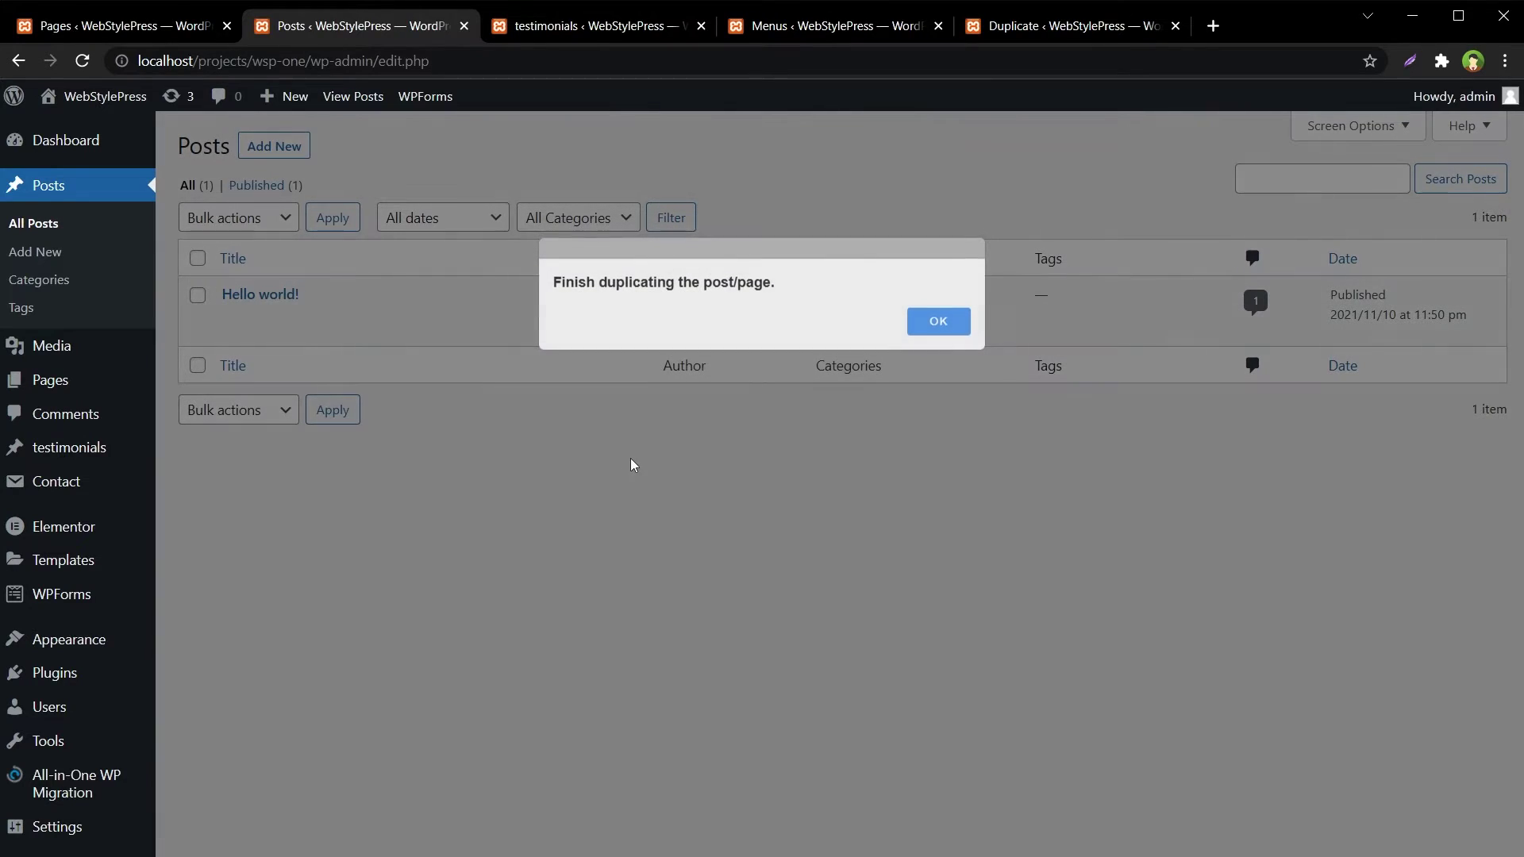
pyautogui.click(938, 321)
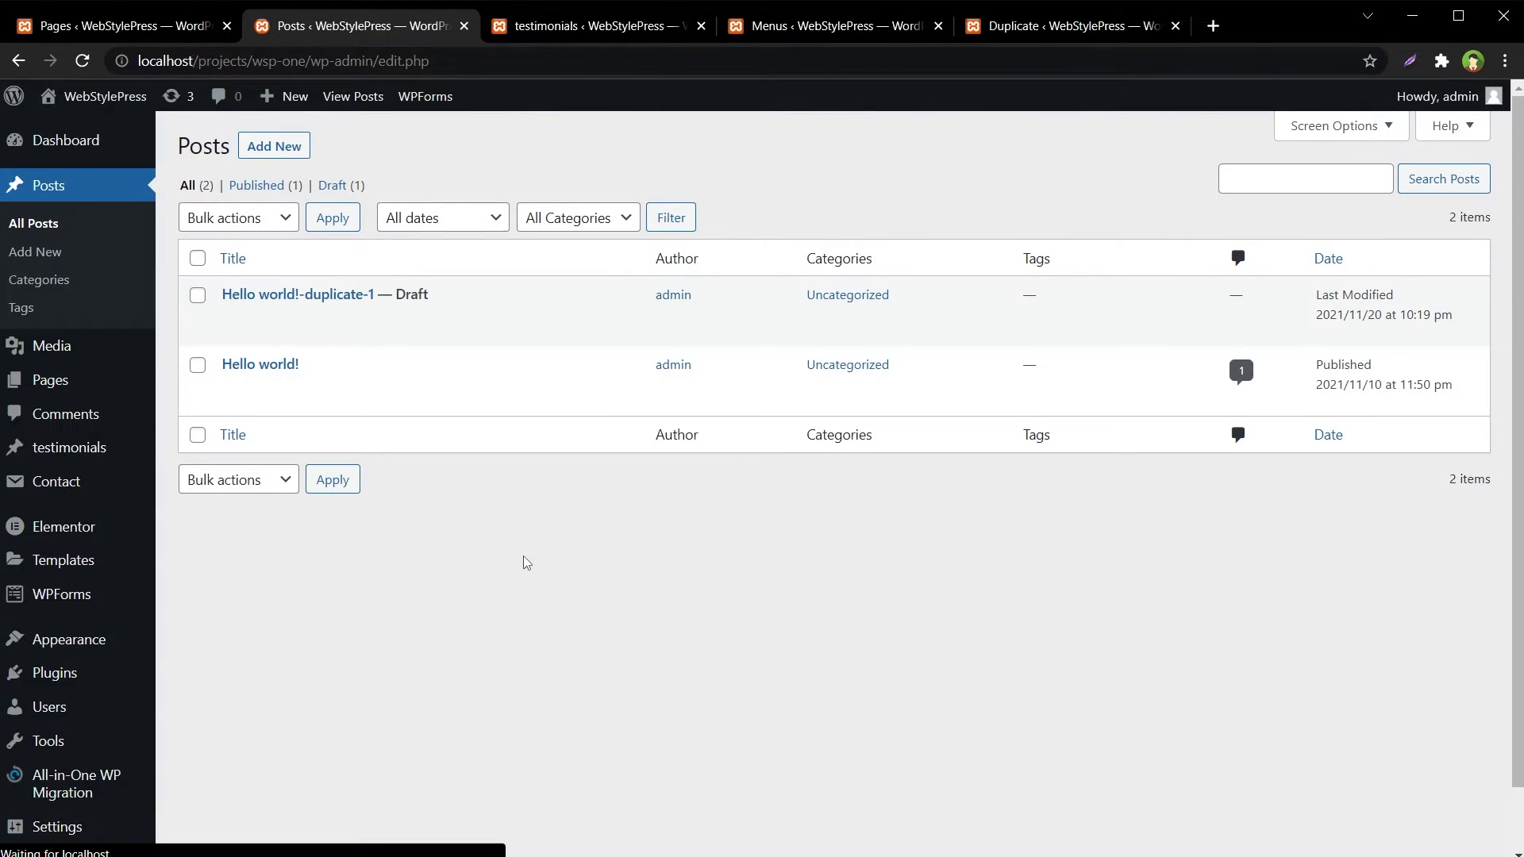
pyautogui.click(161, 32)
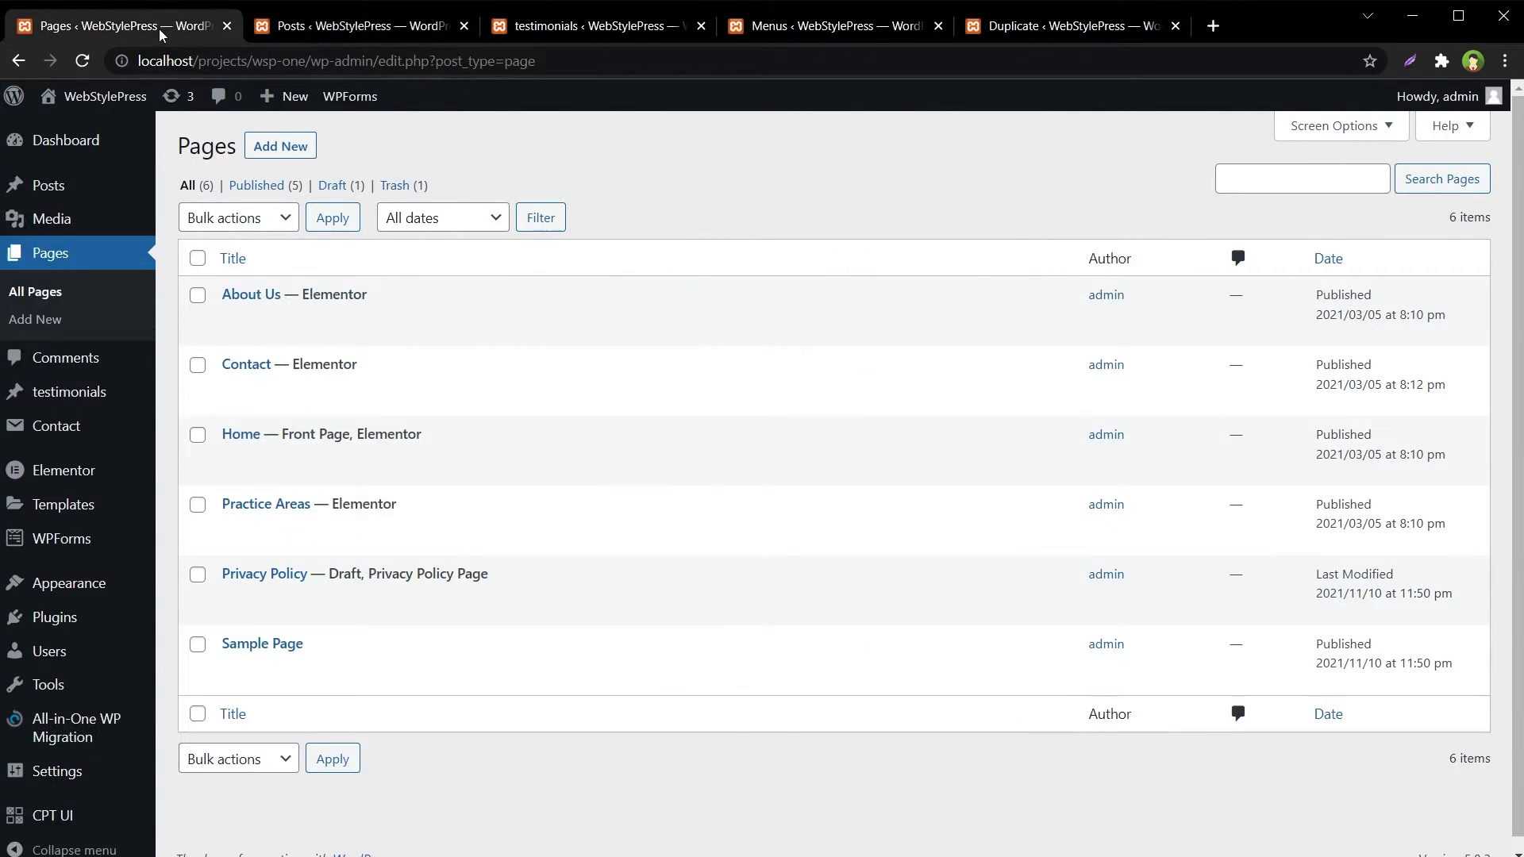
pyautogui.moveTo(293, 311)
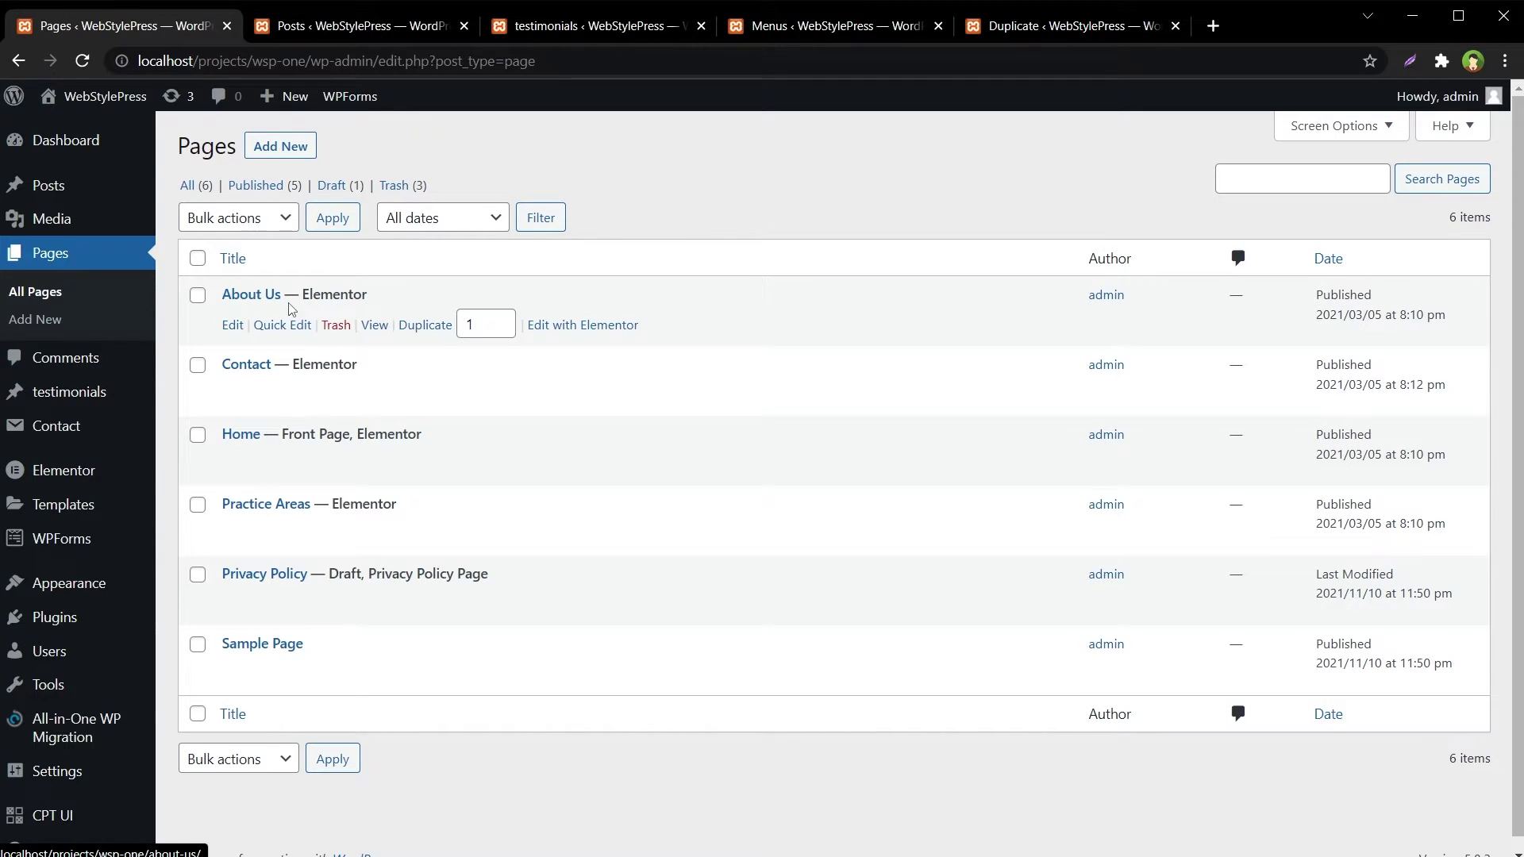
pyautogui.click(425, 326)
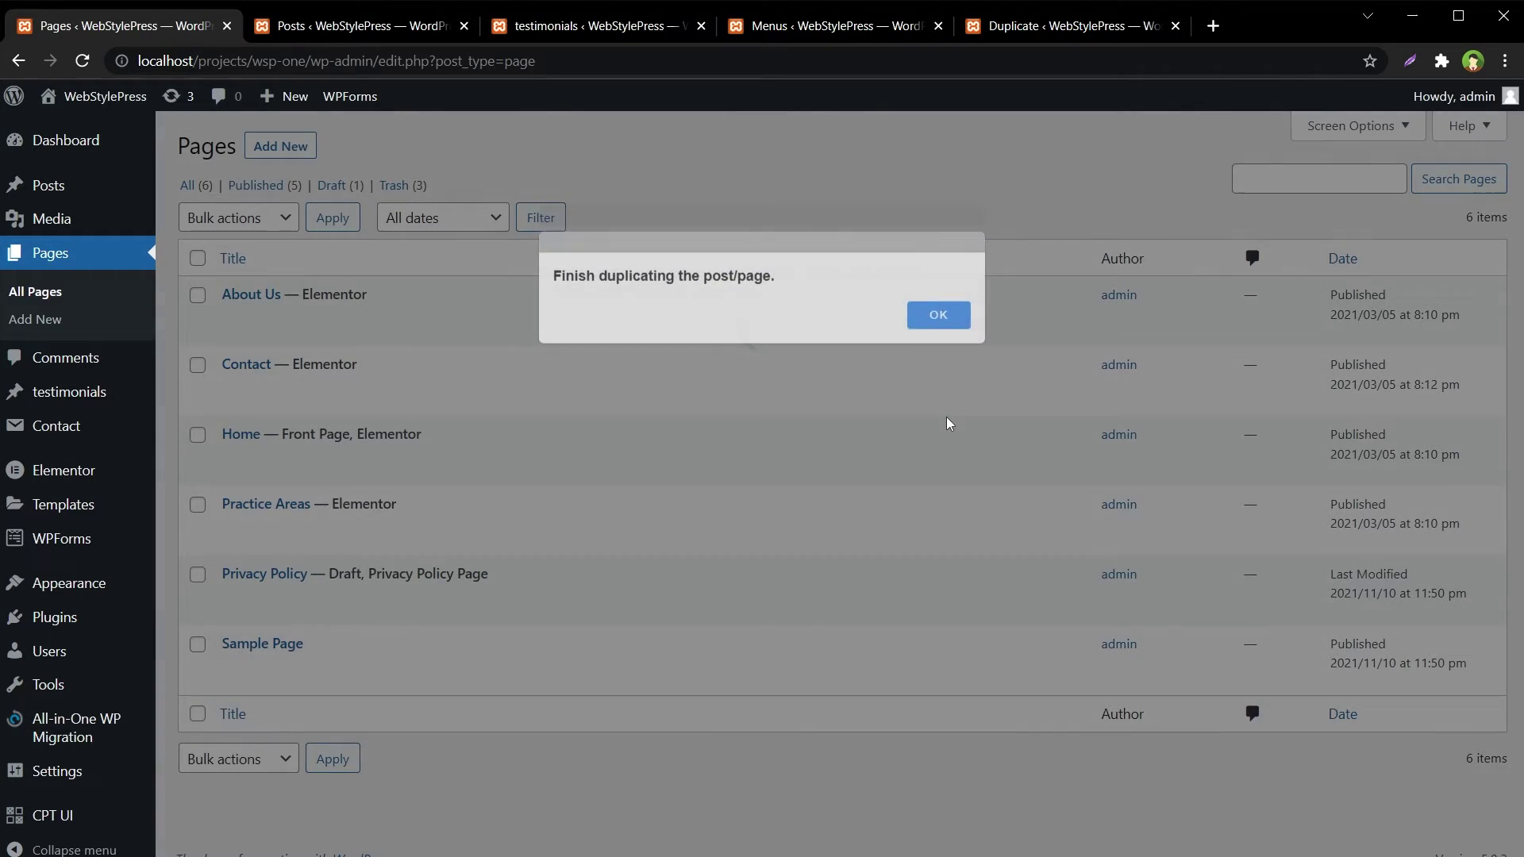
pyautogui.click(928, 339)
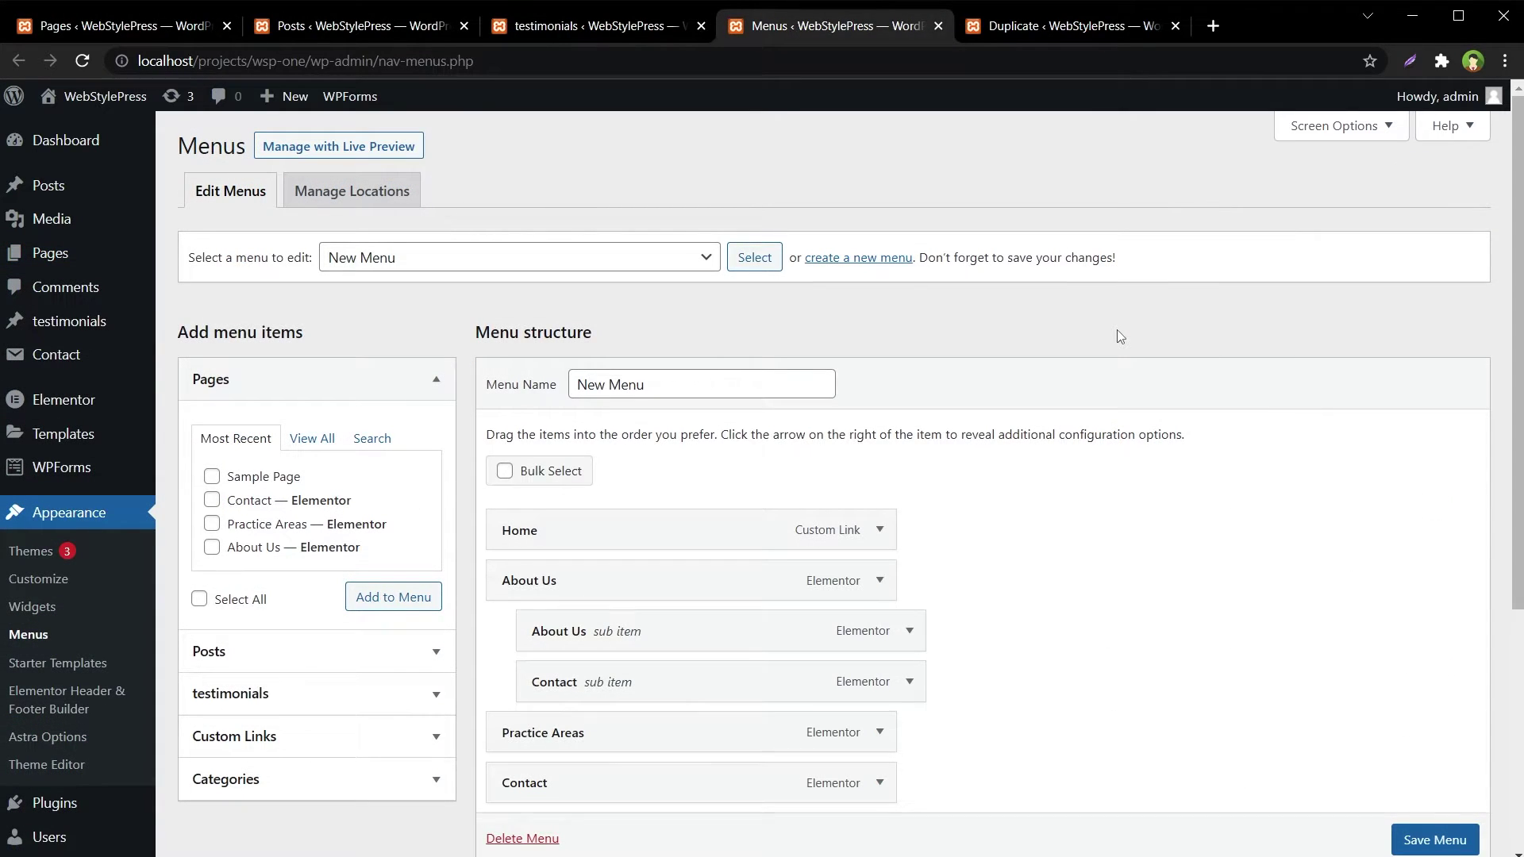
# After reloading Menus and briefly loading Main menu, load New Menu and duplicate it.
pyautogui.press('F5')
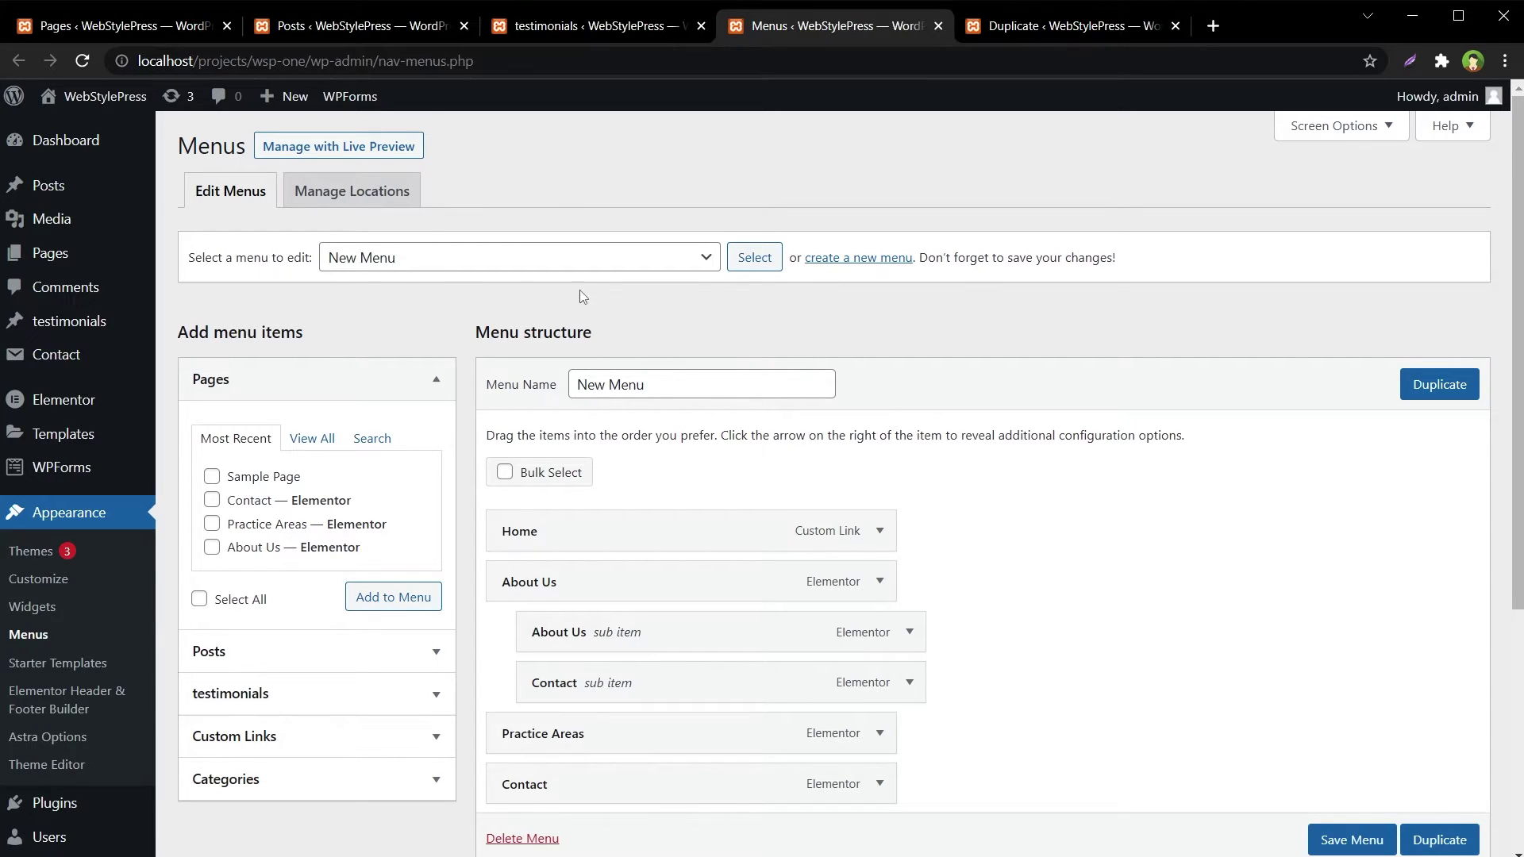
pyautogui.click(563, 260)
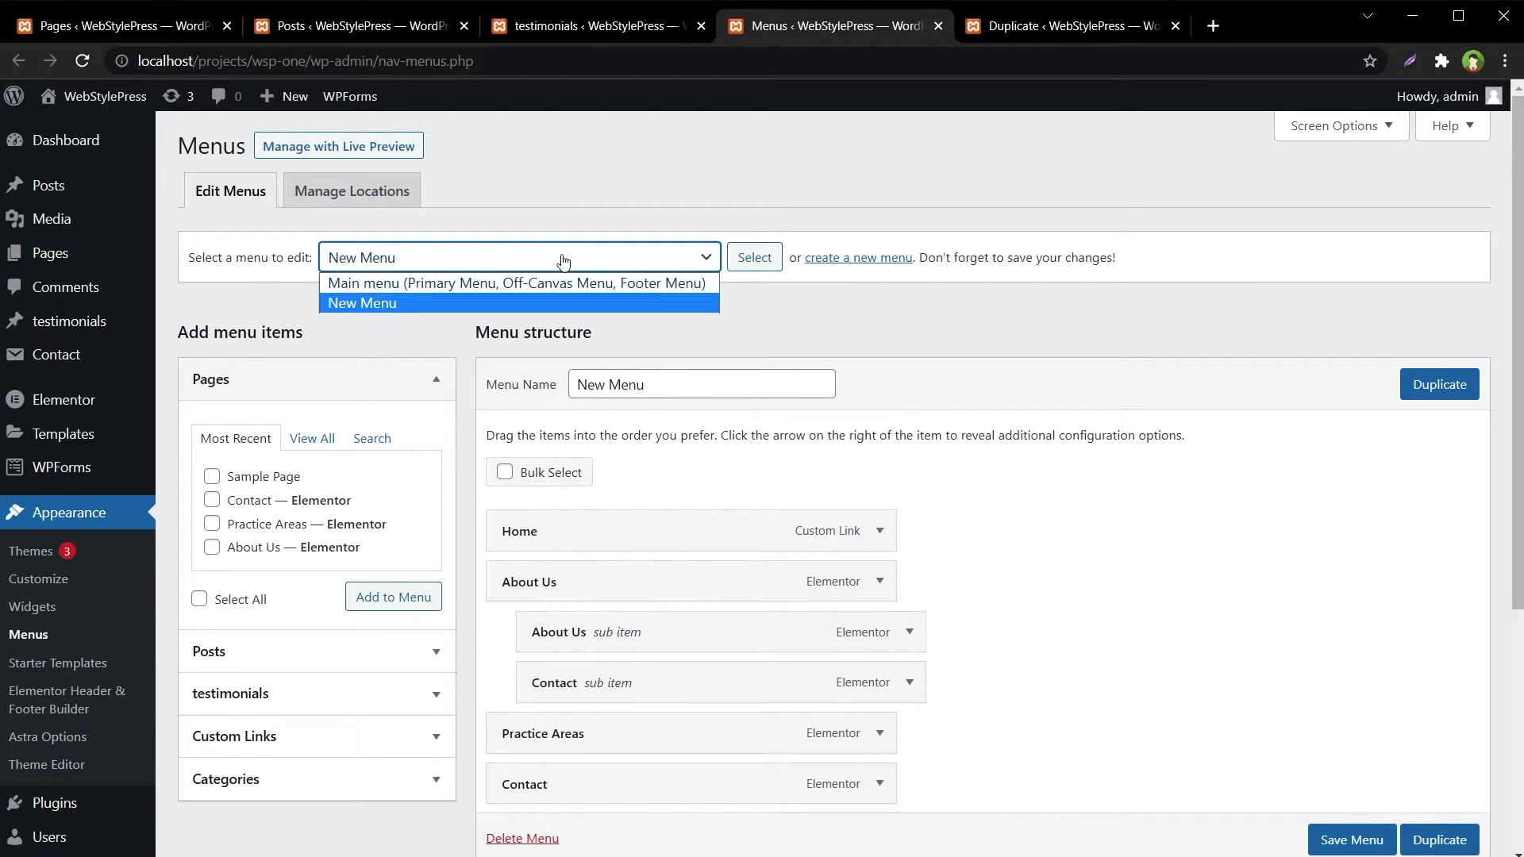
pyautogui.click(578, 284)
pyautogui.click(754, 259)
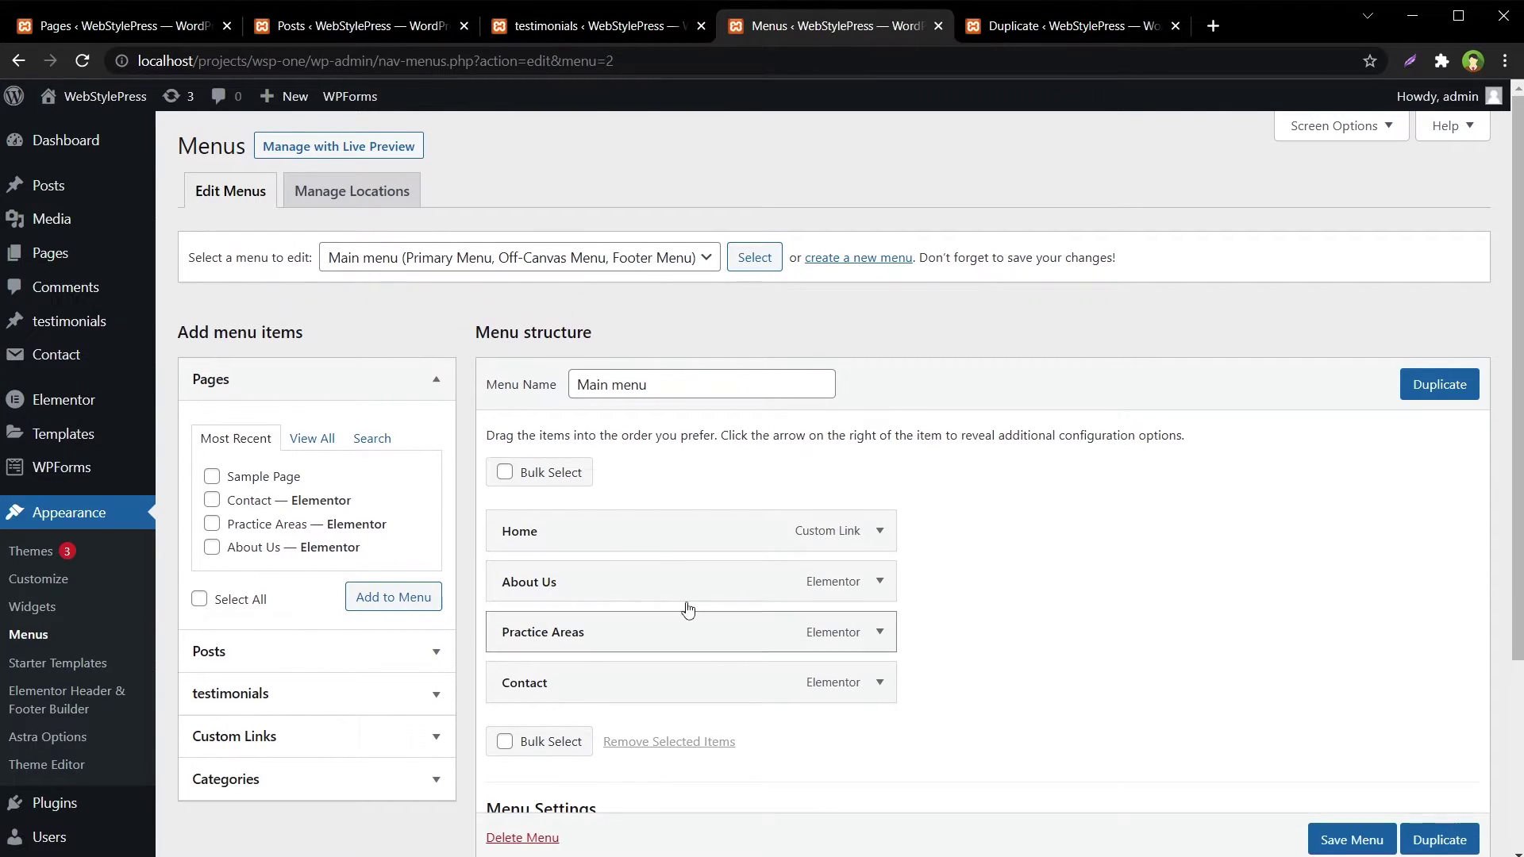
pyautogui.click(554, 257)
pyautogui.click(679, 304)
pyautogui.click(754, 259)
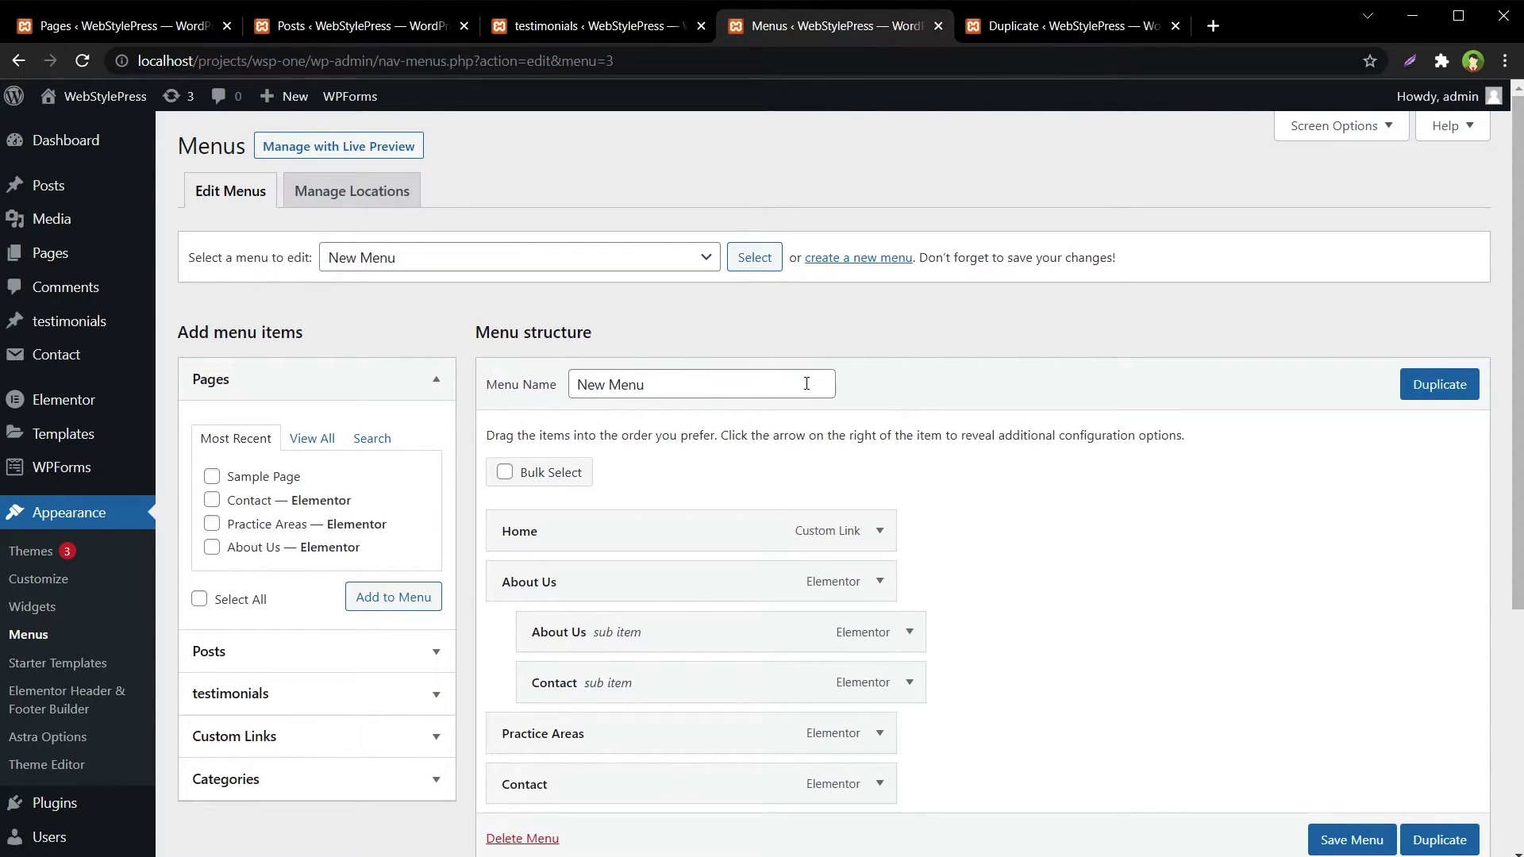
pyautogui.click(1443, 386)
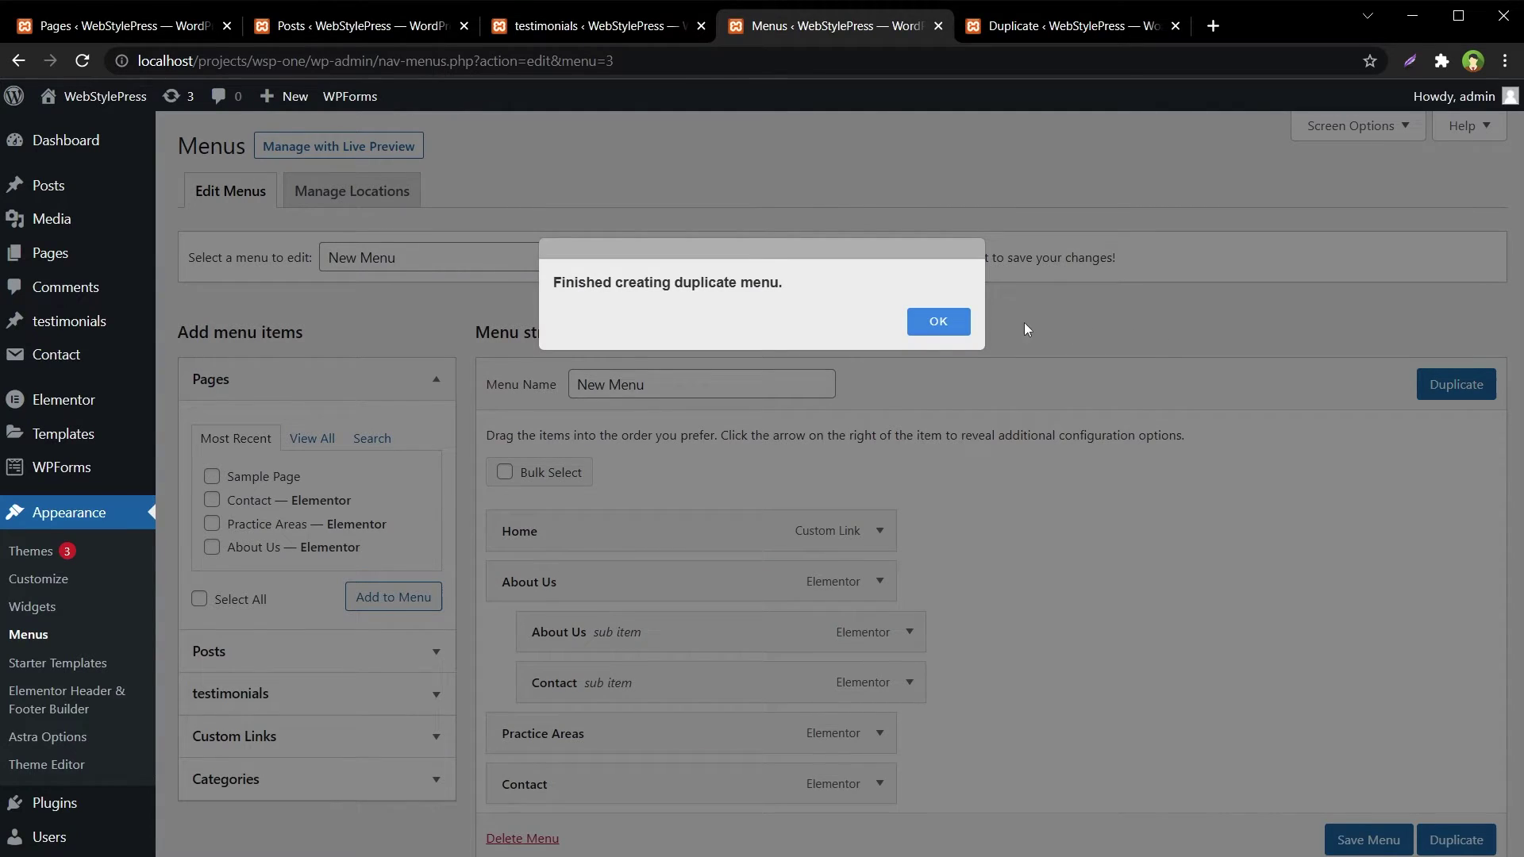
pyautogui.press('Return')
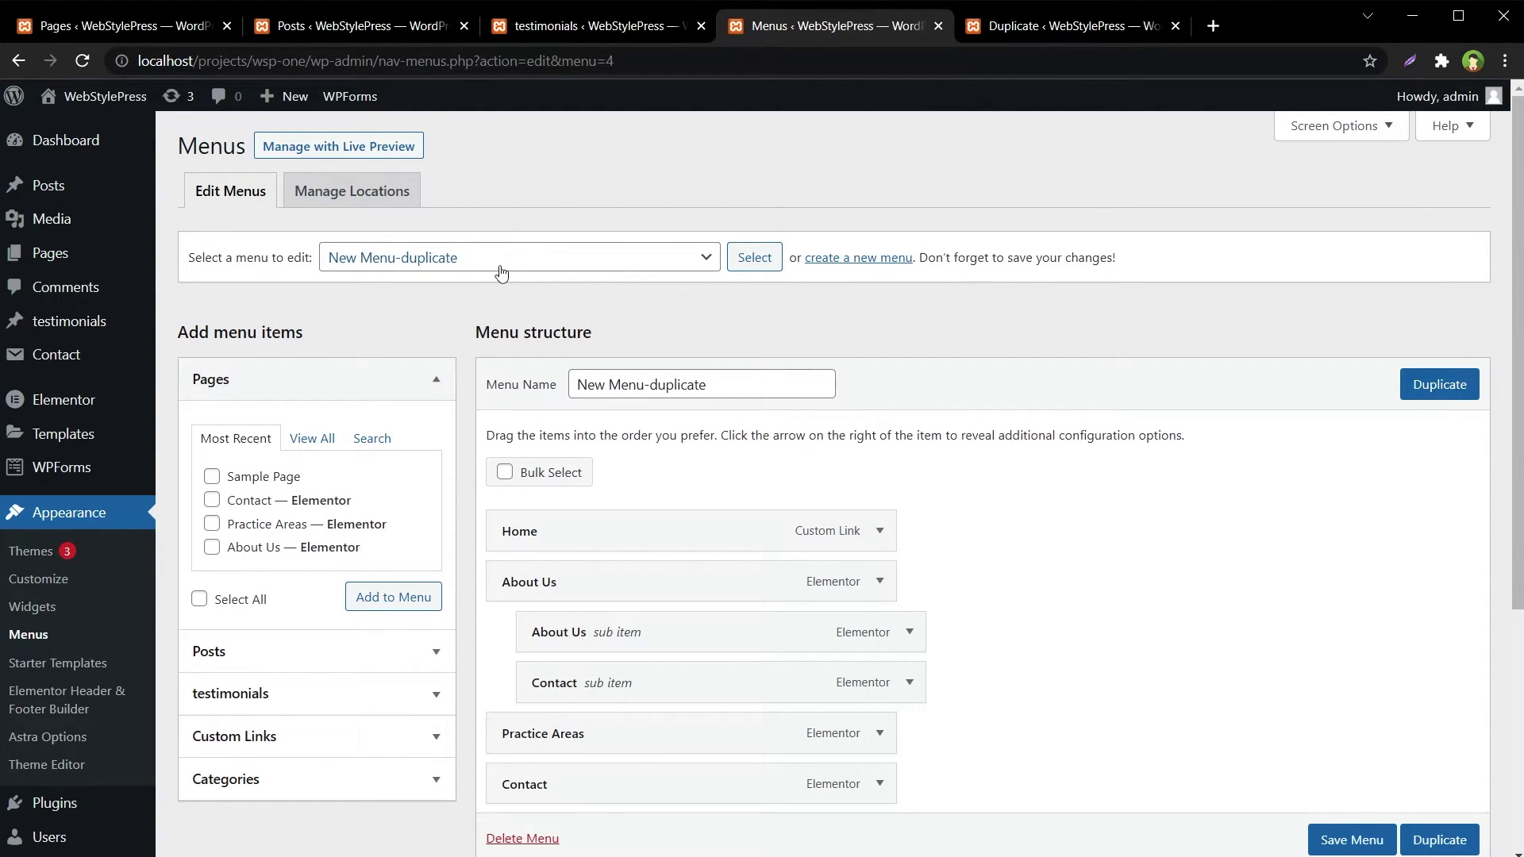
# Inspect the New Menu-duplicate name and save the copied menu.
pyautogui.click(757, 390)
pyautogui.moveTo(649, 385); pyautogui.dragTo(745, 384)
pyautogui.click(746, 382)
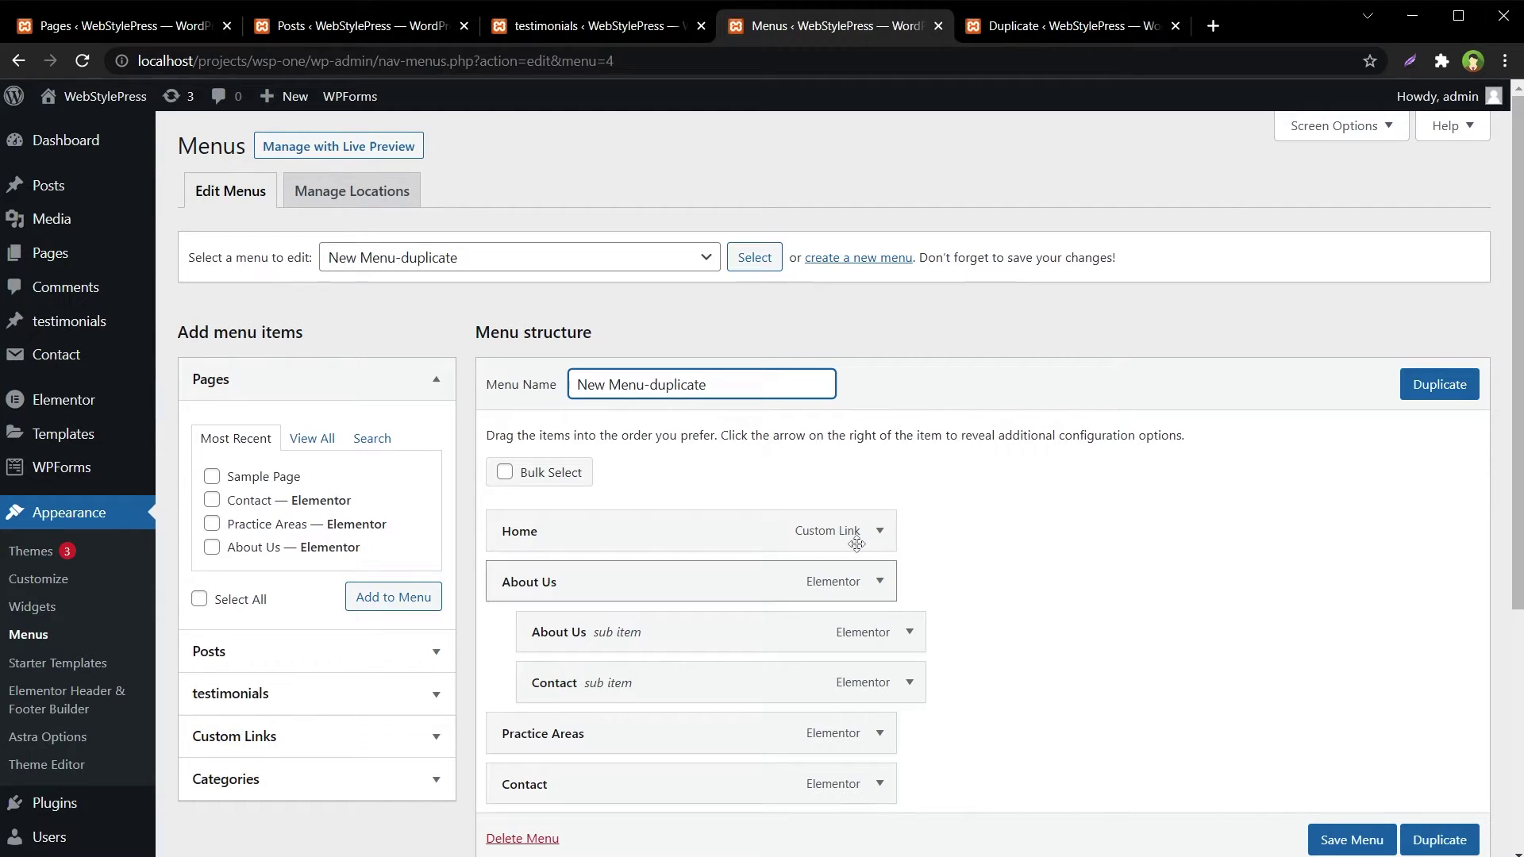
pyautogui.click(1328, 846)
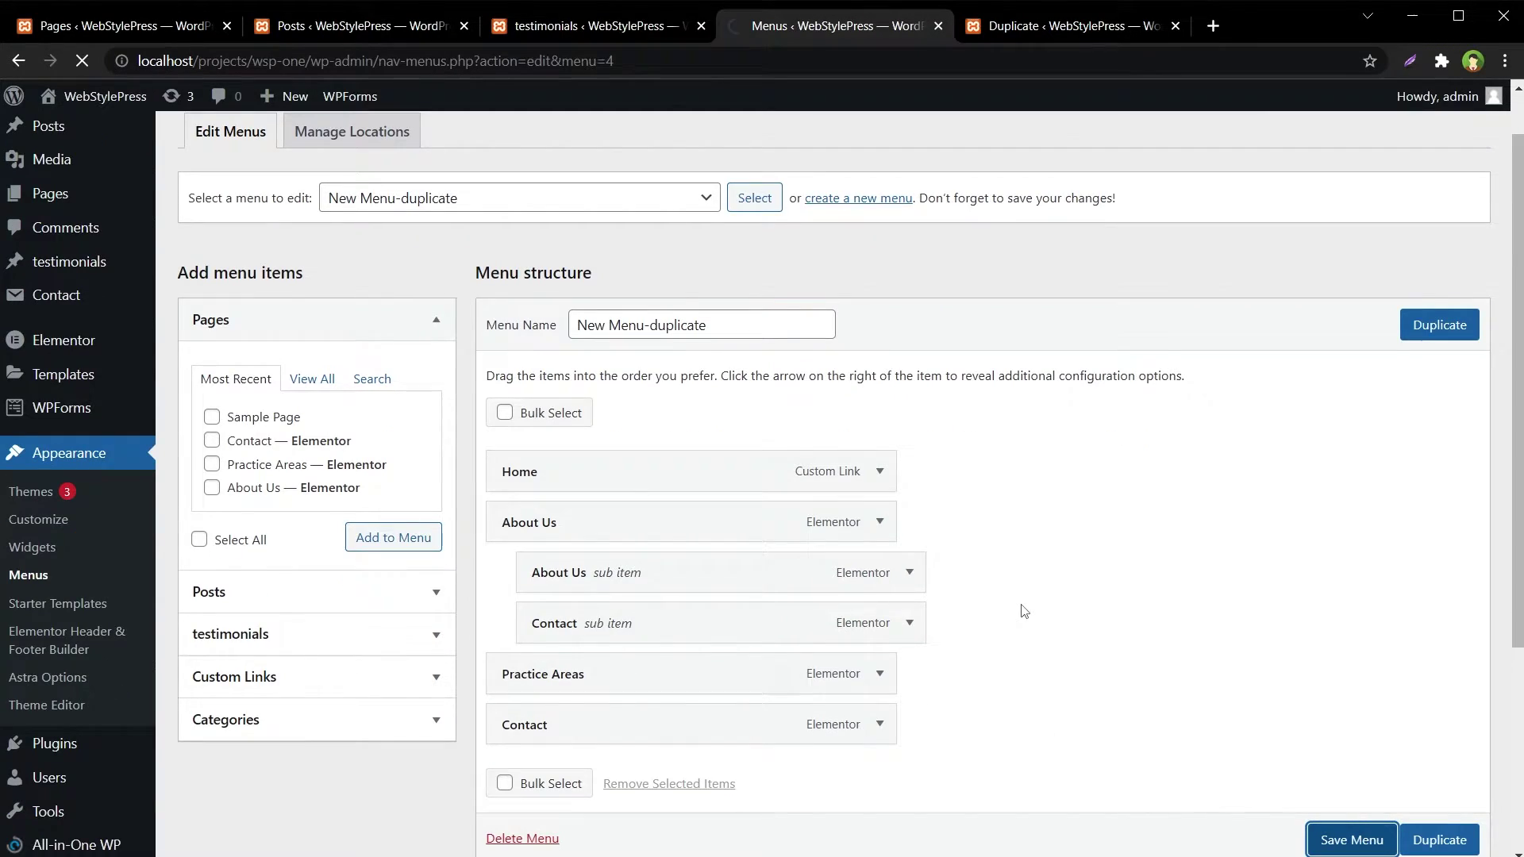
# Nest Practice Areas and Contact under About Us as sub items and save the menu.
pyautogui.scroll(-2, 1020, 556)
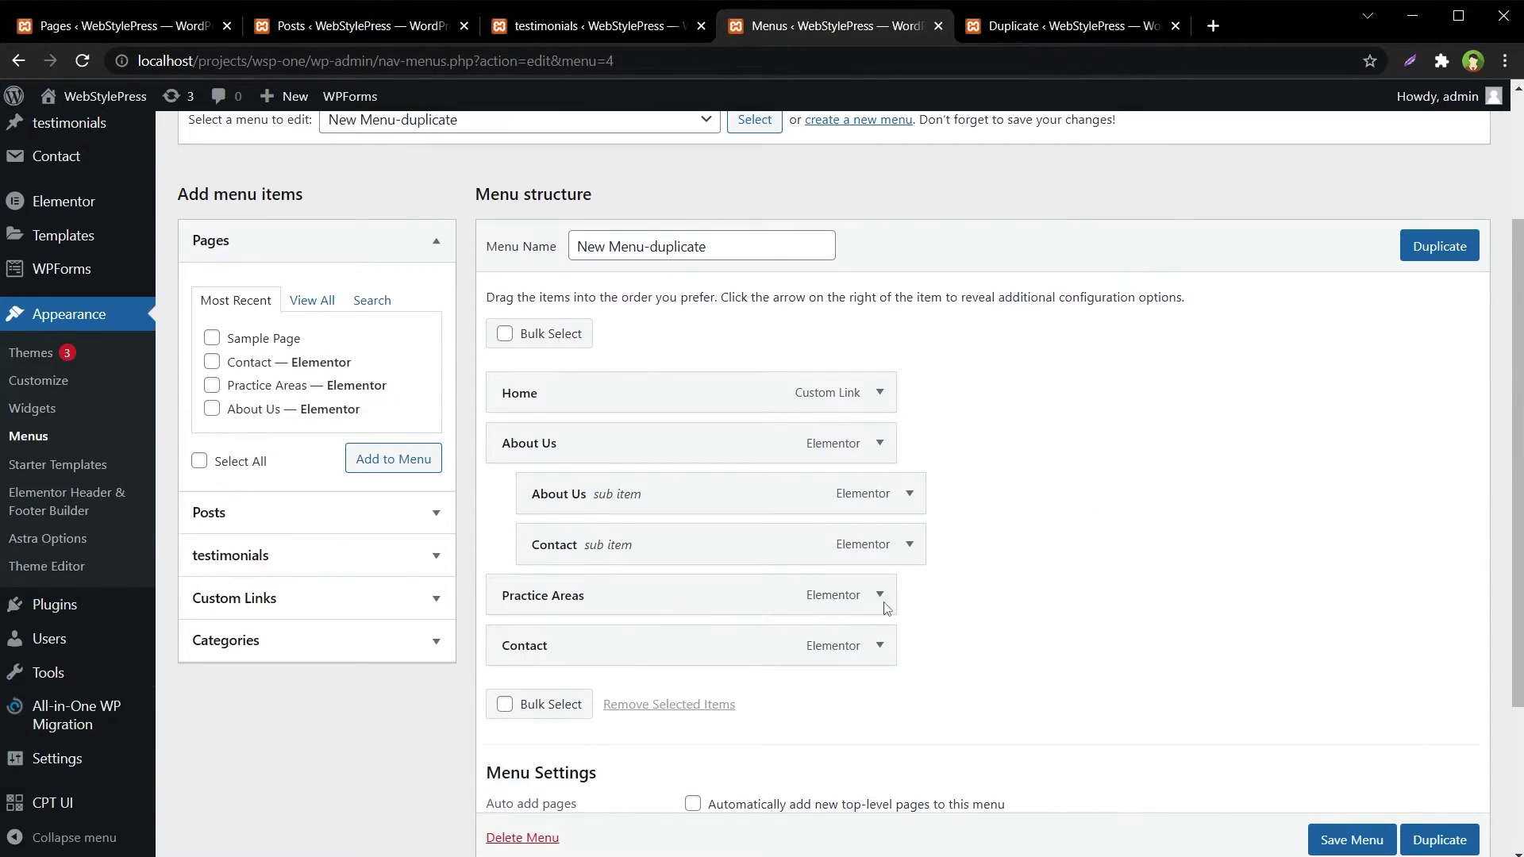
pyautogui.moveTo(646, 599); pyautogui.dragTo(680, 503)
pyautogui.moveTo(682, 658); pyautogui.dragTo(731, 654)
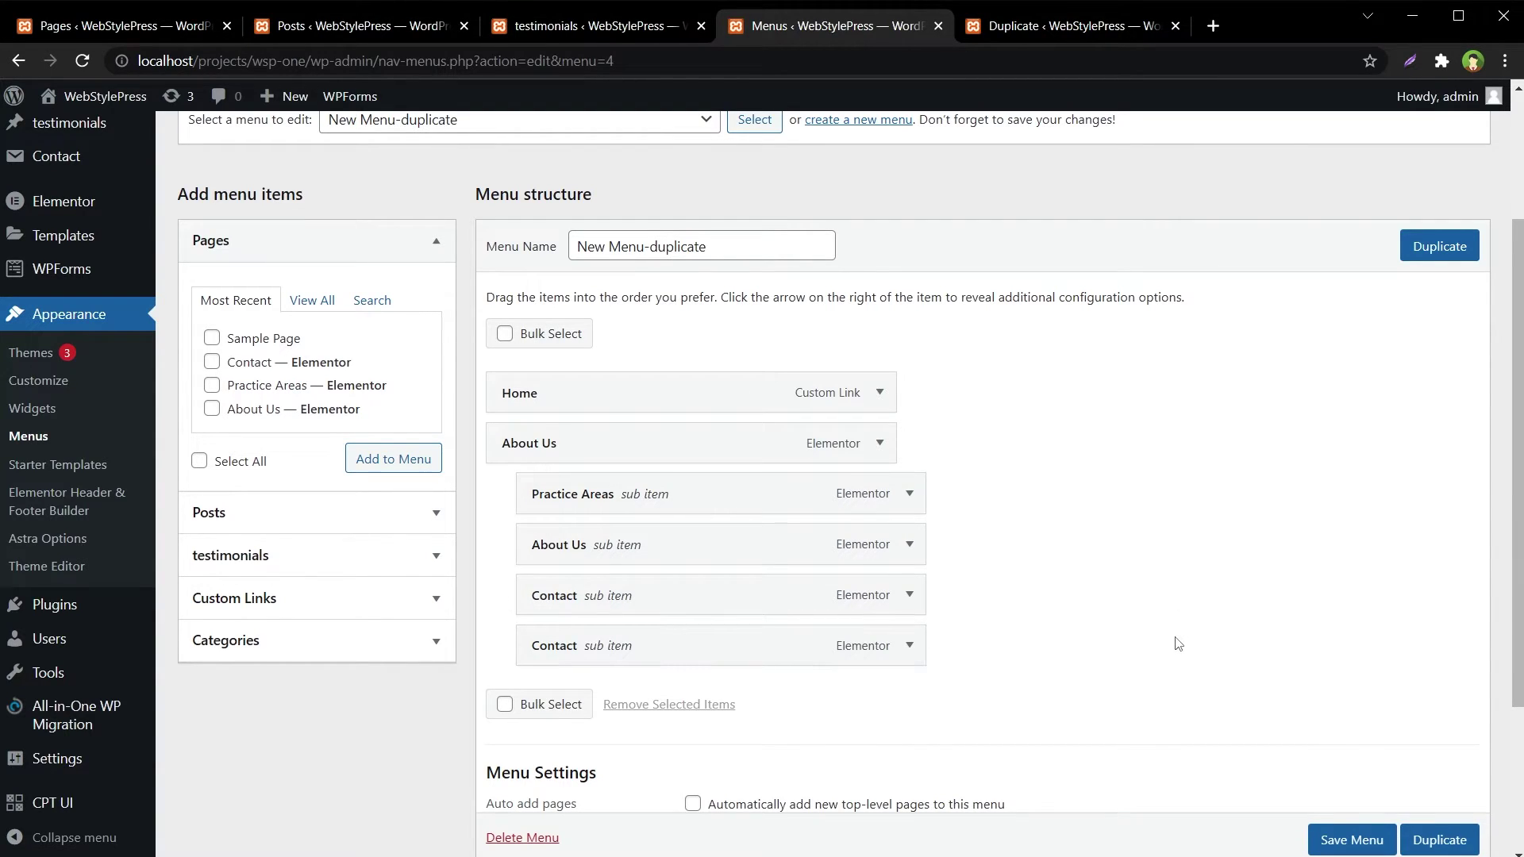
pyautogui.click(1350, 840)
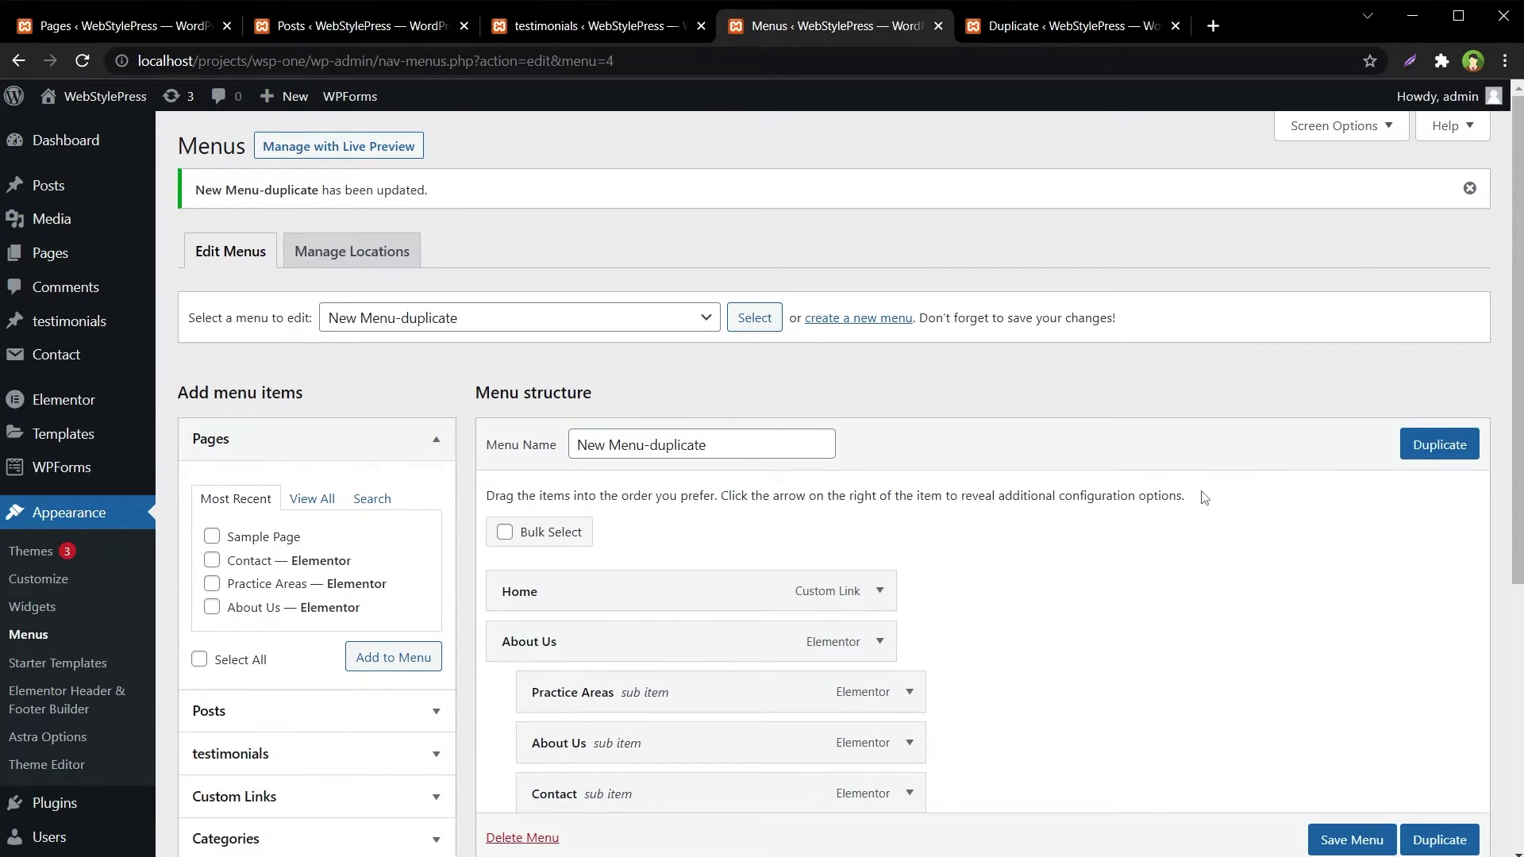
pyautogui.scroll(-3, 1201, 497)
pyautogui.scroll(3, 1177, 509)
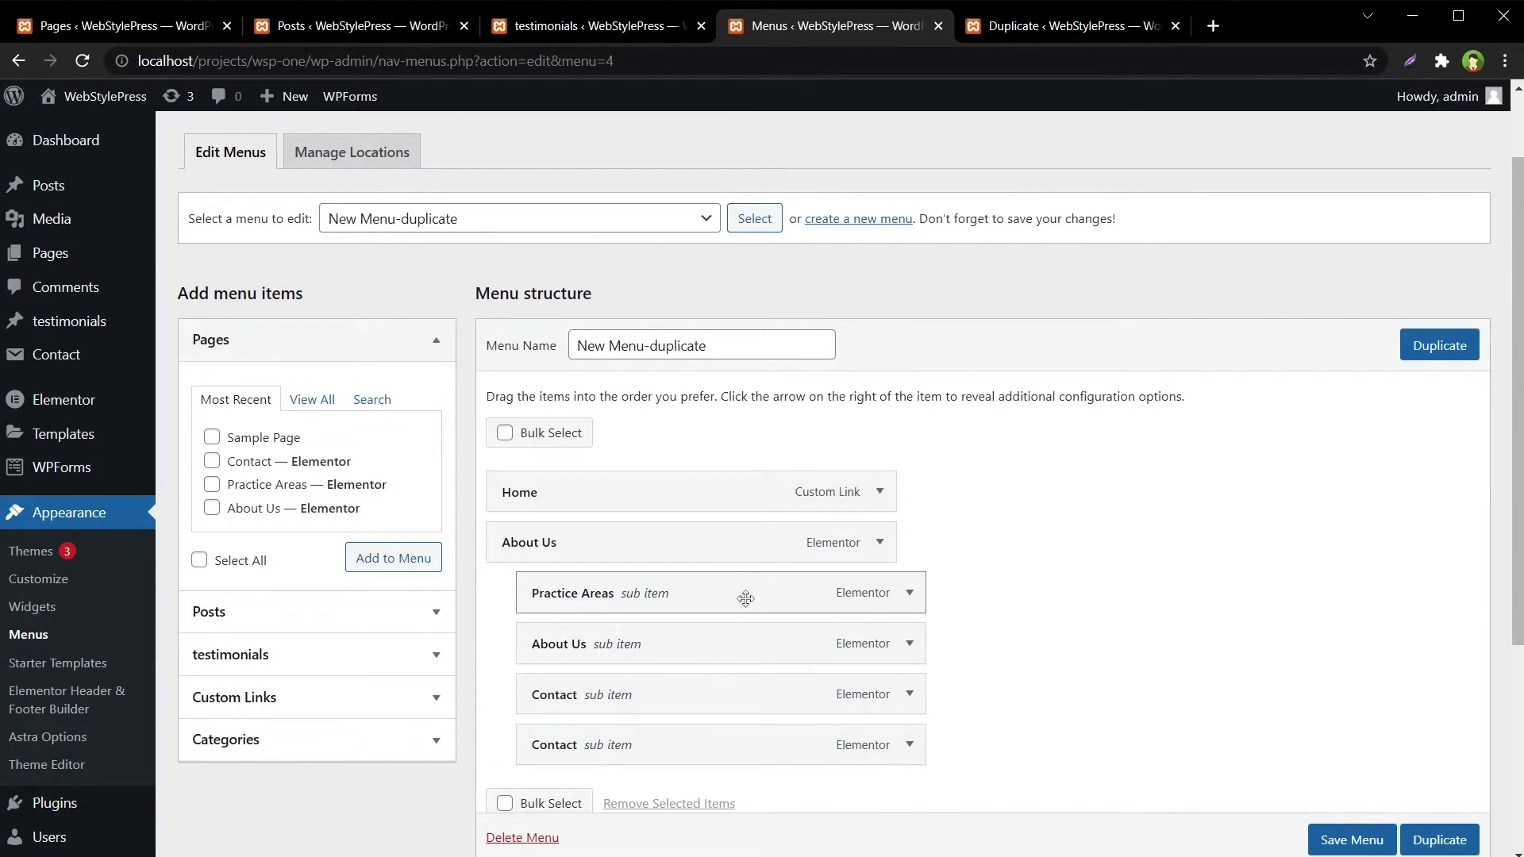
pyautogui.click(520, 222)
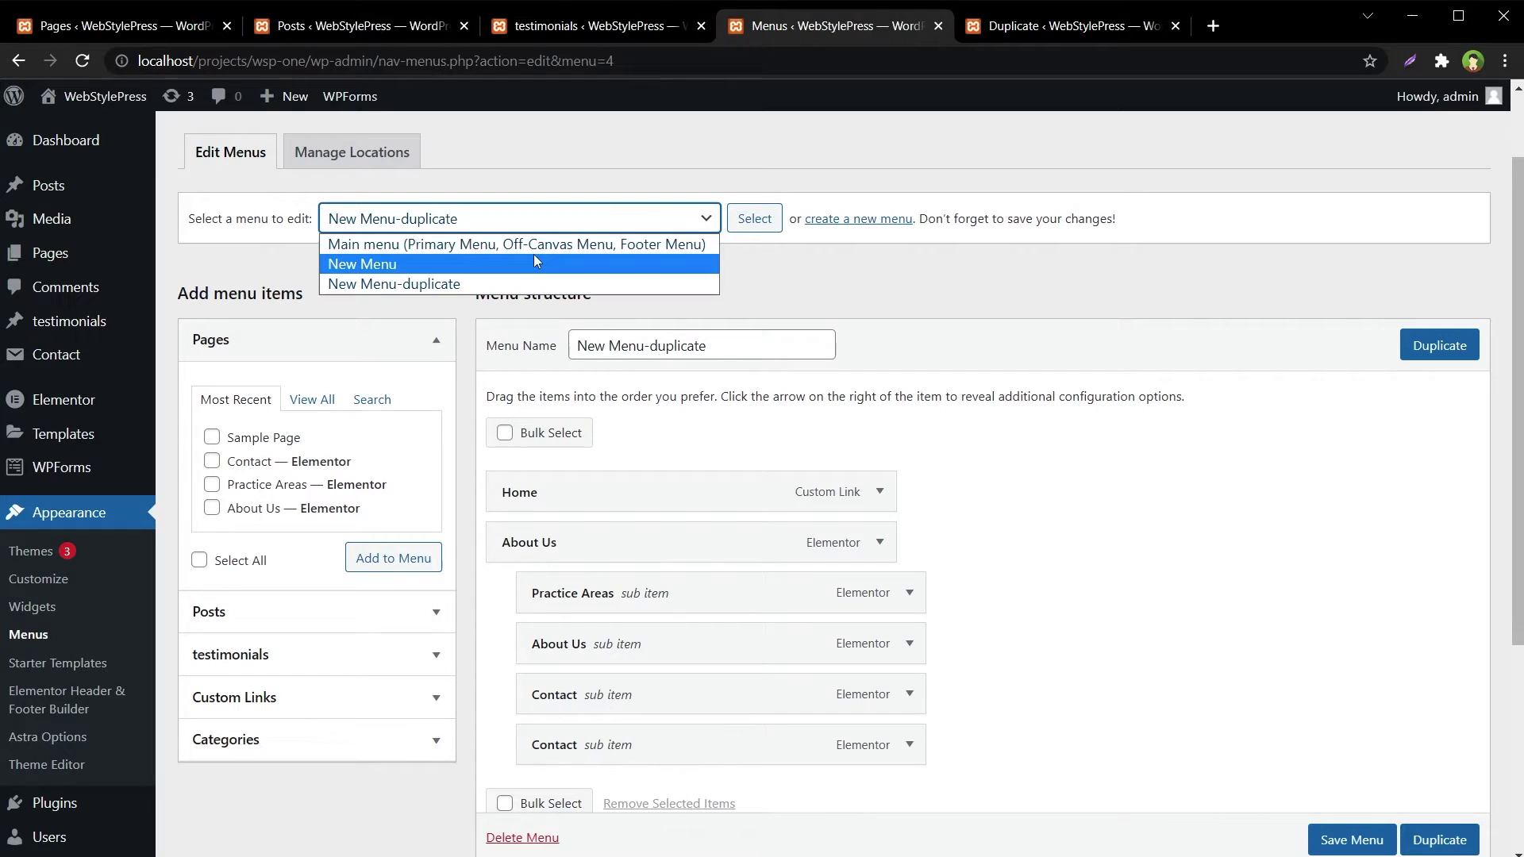
# Load the original New Menu to confirm it is unchanged, reselect New Menu-duplicate, then view testimonials.
pyautogui.click(535, 262)
pyautogui.click(754, 218)
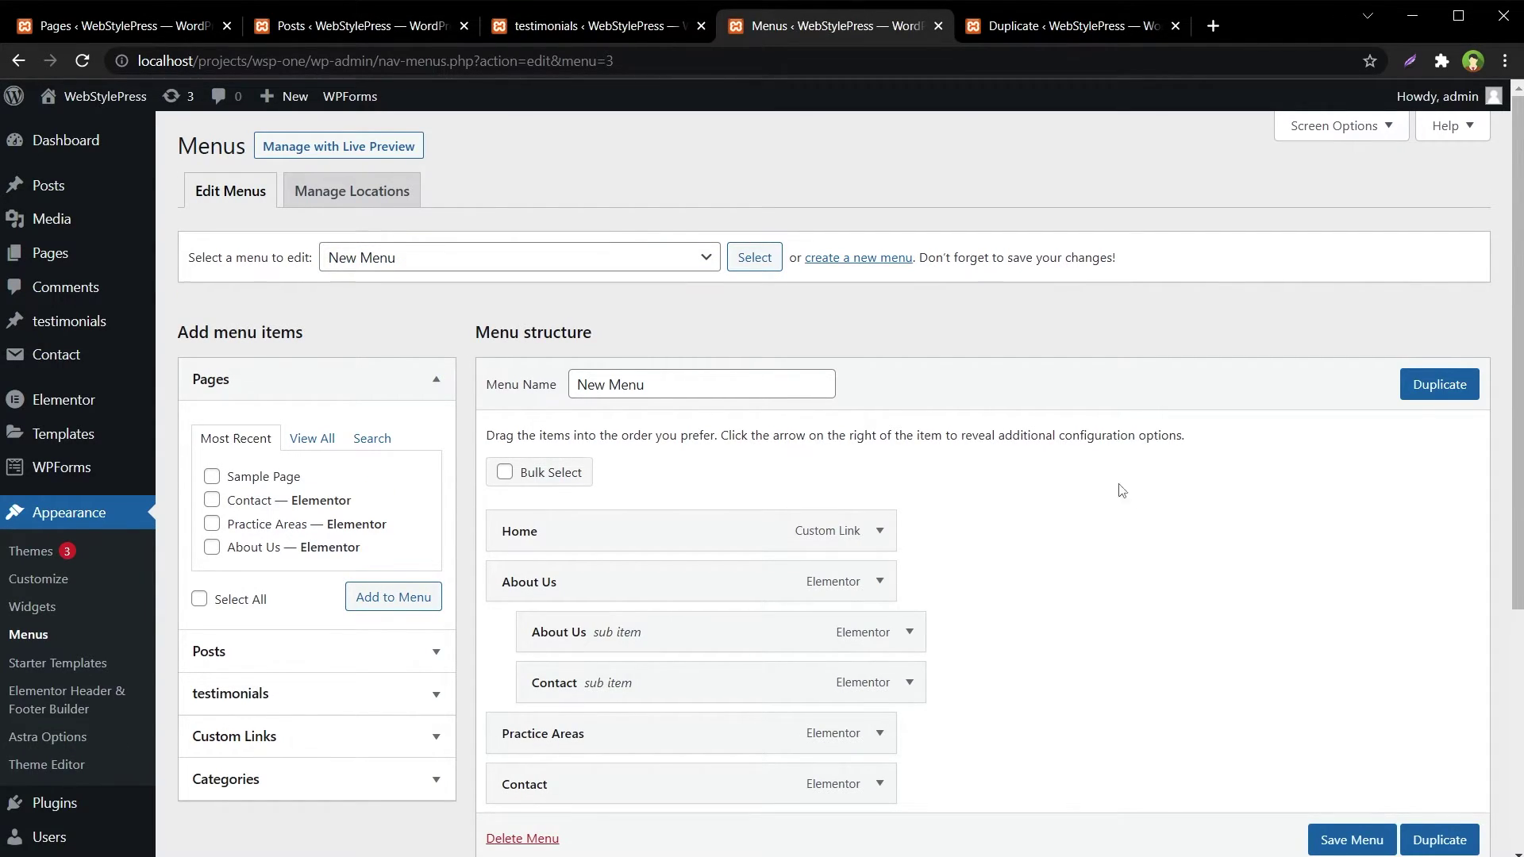
pyautogui.click(615, 263)
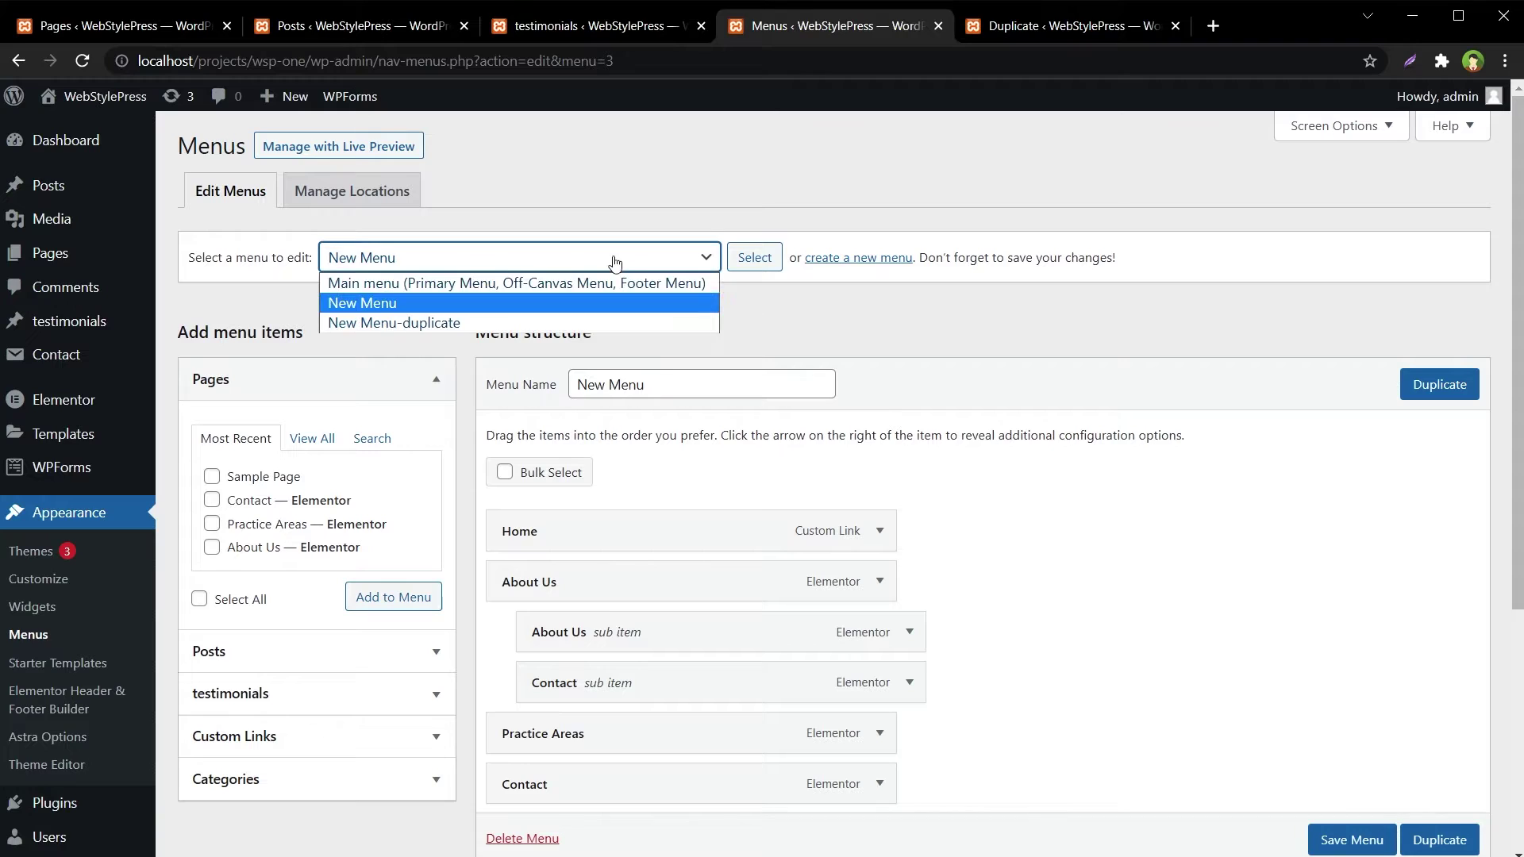
pyautogui.click(641, 321)
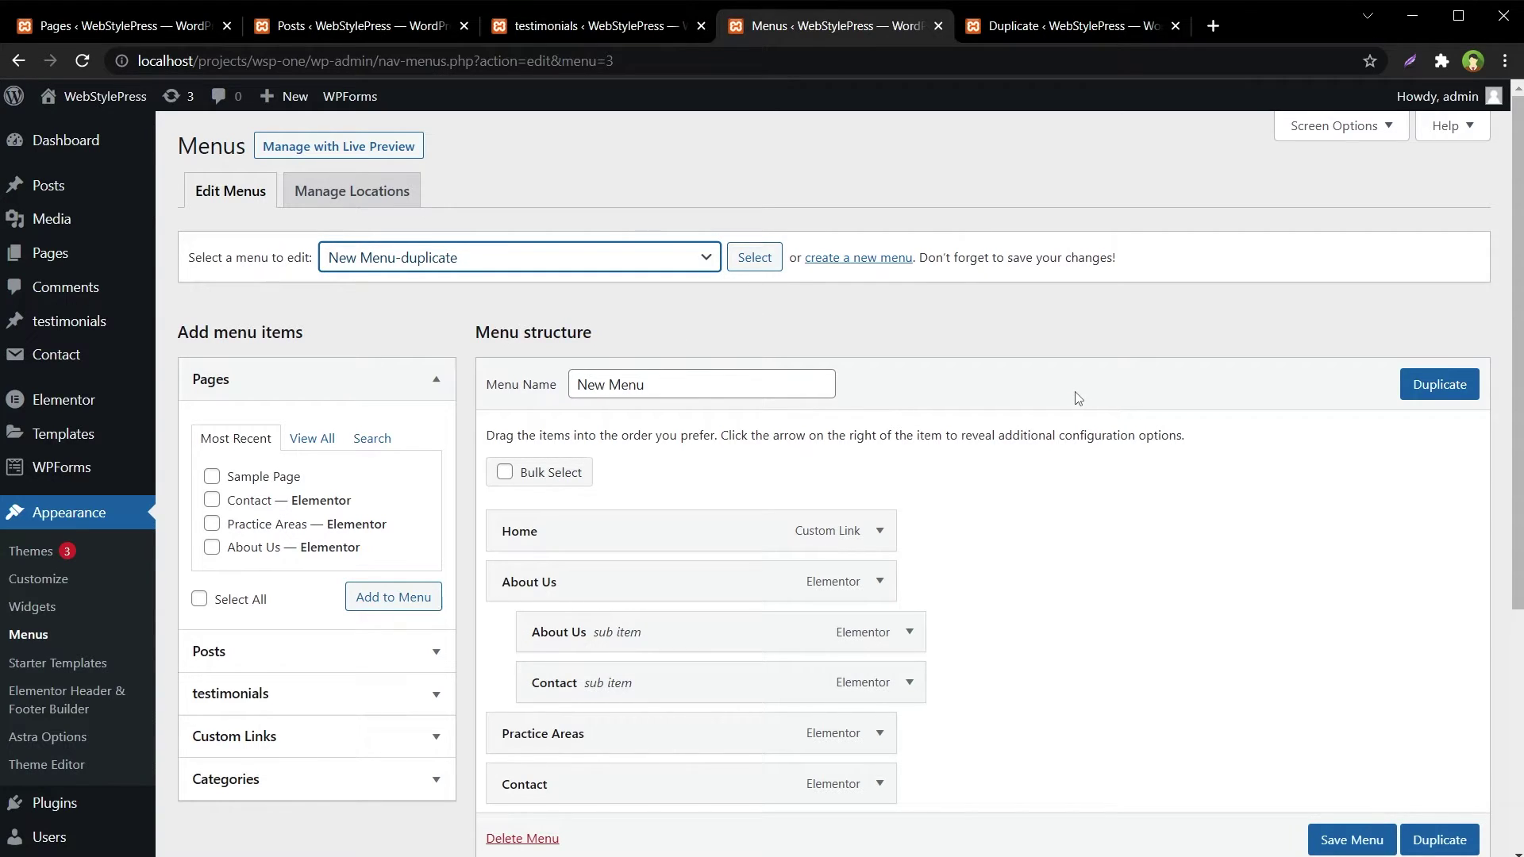
pyautogui.click(589, 27)
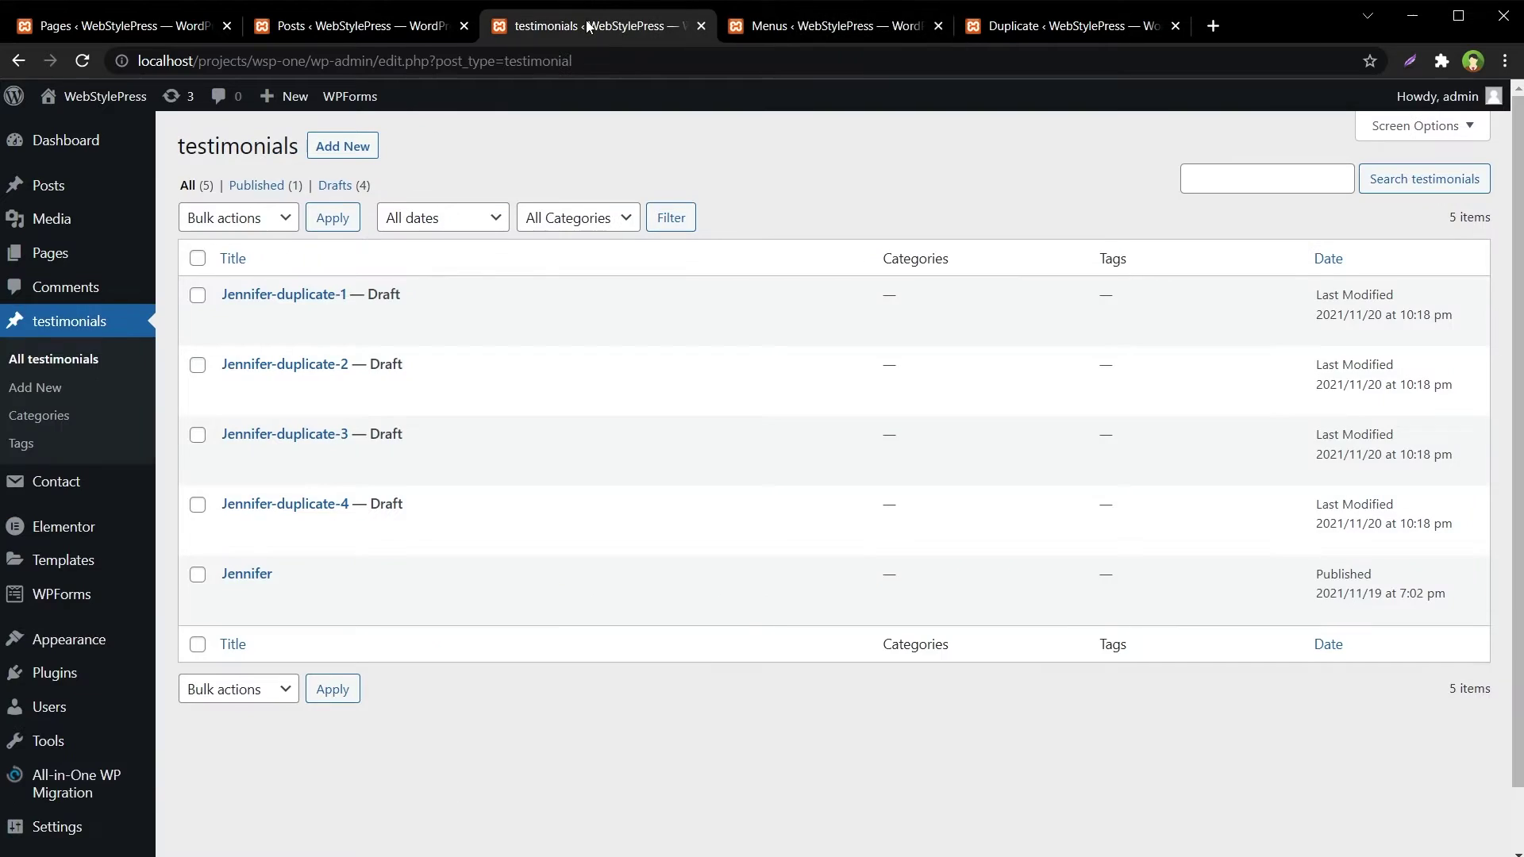
# Flip through the Posts, Pages and testimonials lists.
pyautogui.click(403, 20)
pyautogui.click(121, 24)
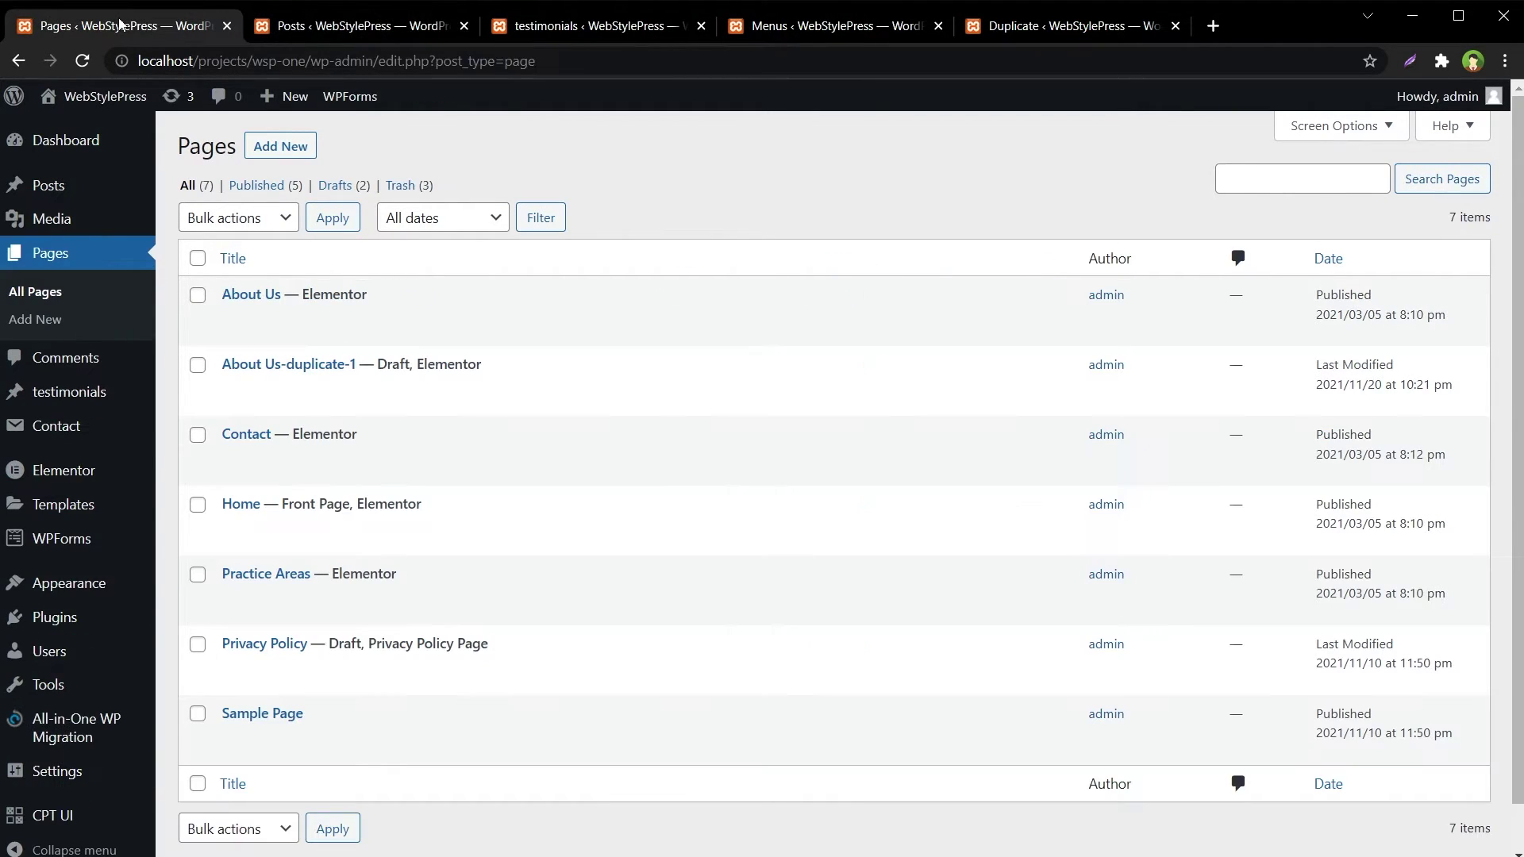
pyautogui.click(324, 35)
pyautogui.click(627, 22)
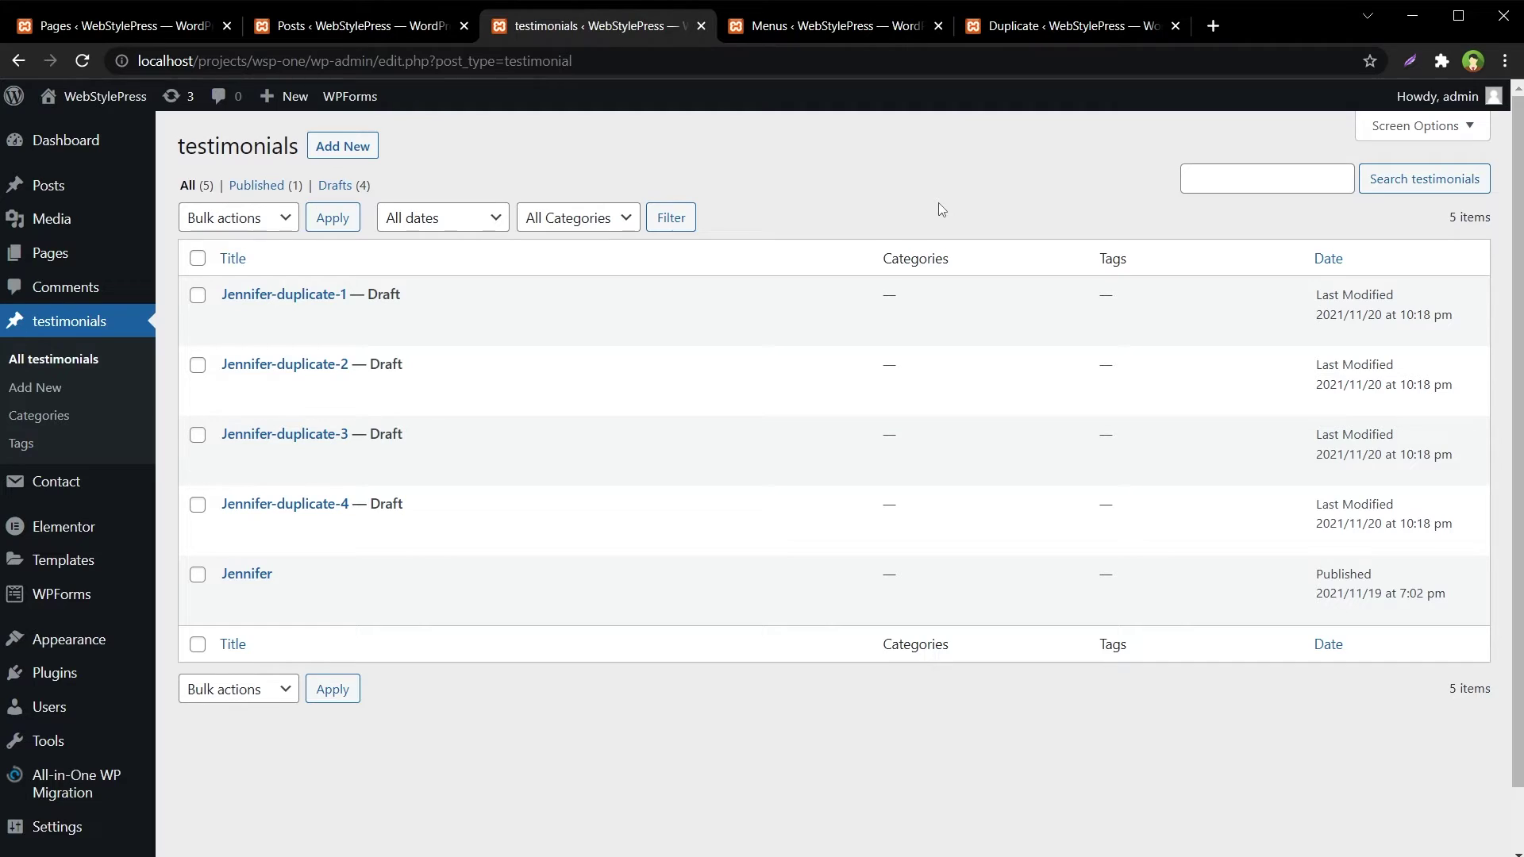
# Deactivate Duplicate Post Page Menu & Custom Post Type in Installed Plugins, then begin adding a new plugin.
pyautogui.click(1014, 30)
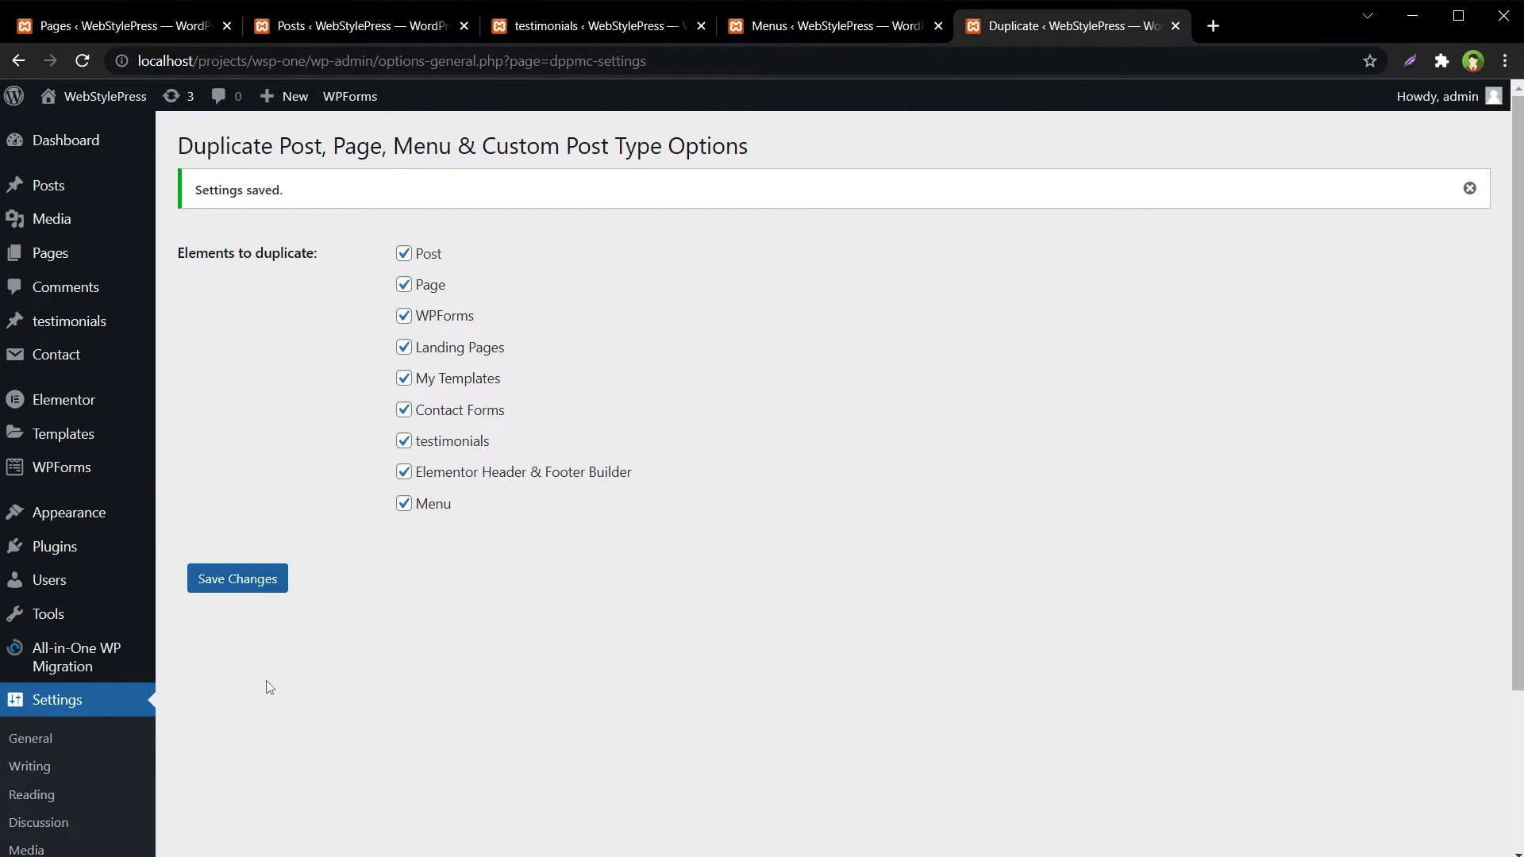
pyautogui.moveTo(65, 544)
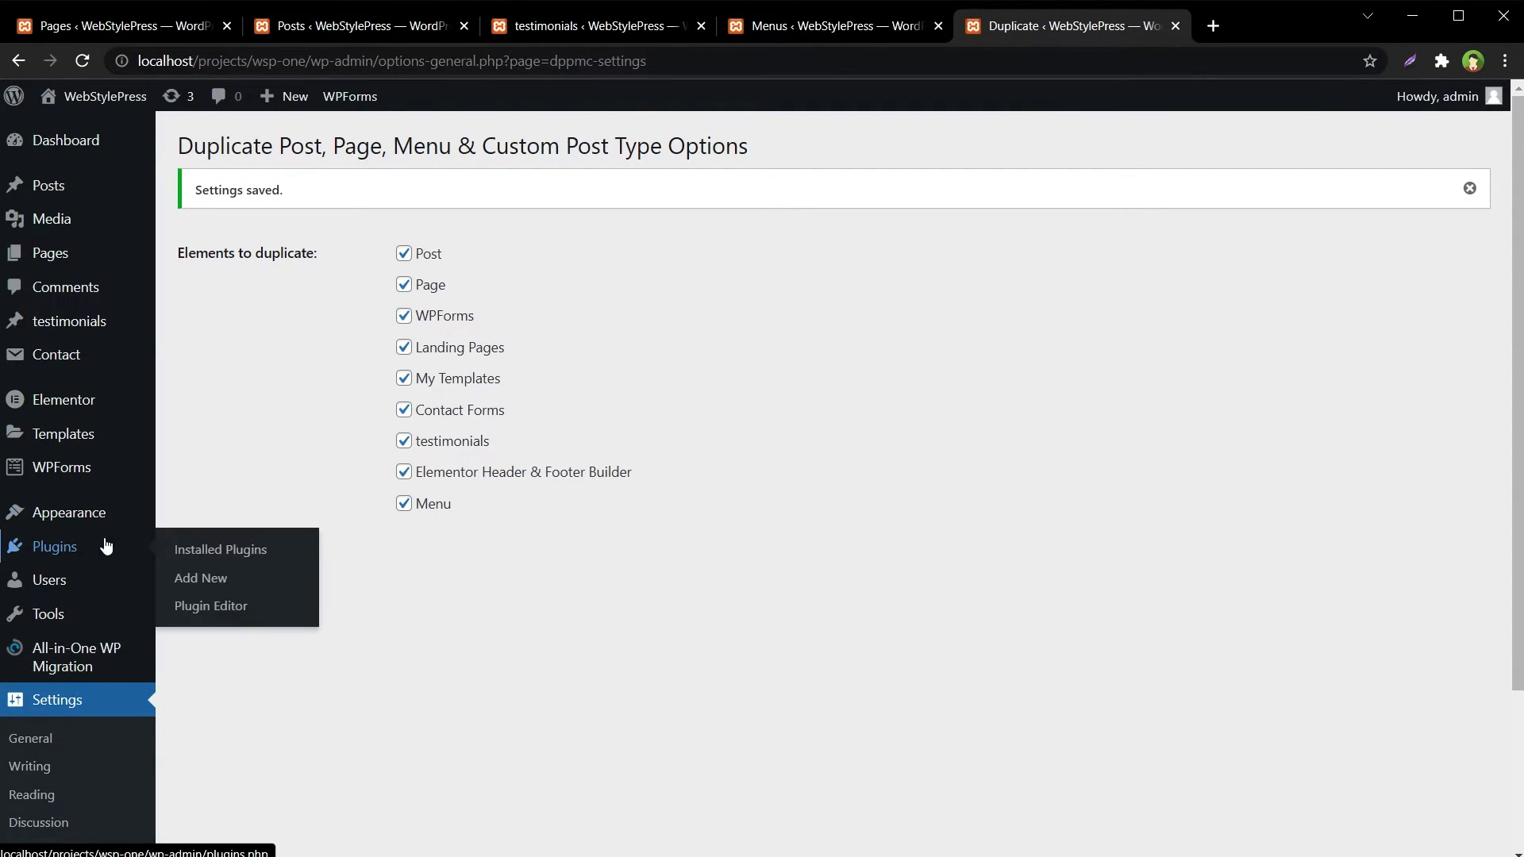
pyautogui.click(211, 549)
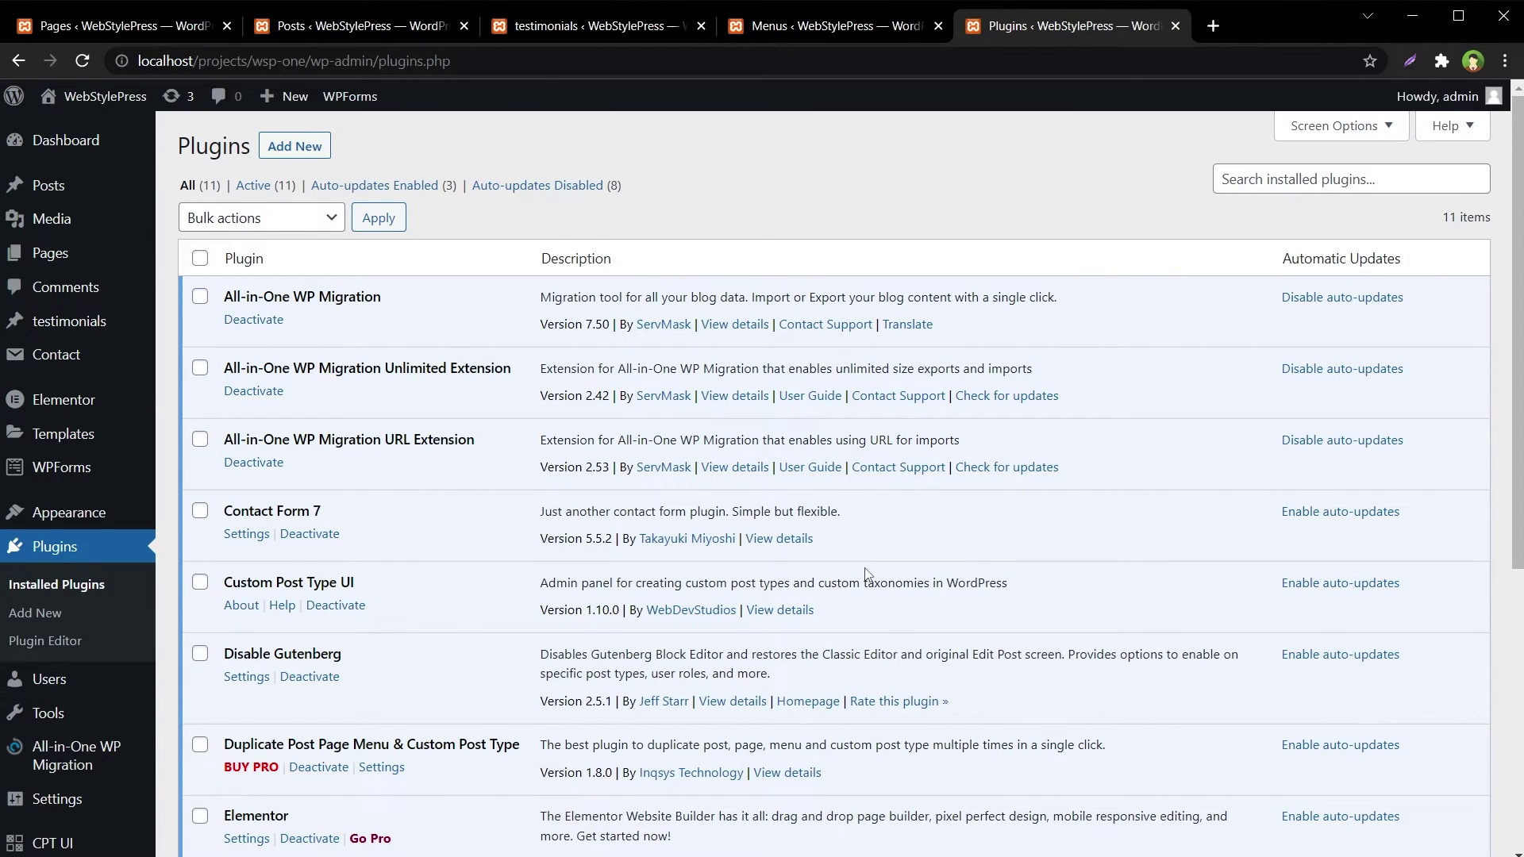
pyautogui.click(321, 768)
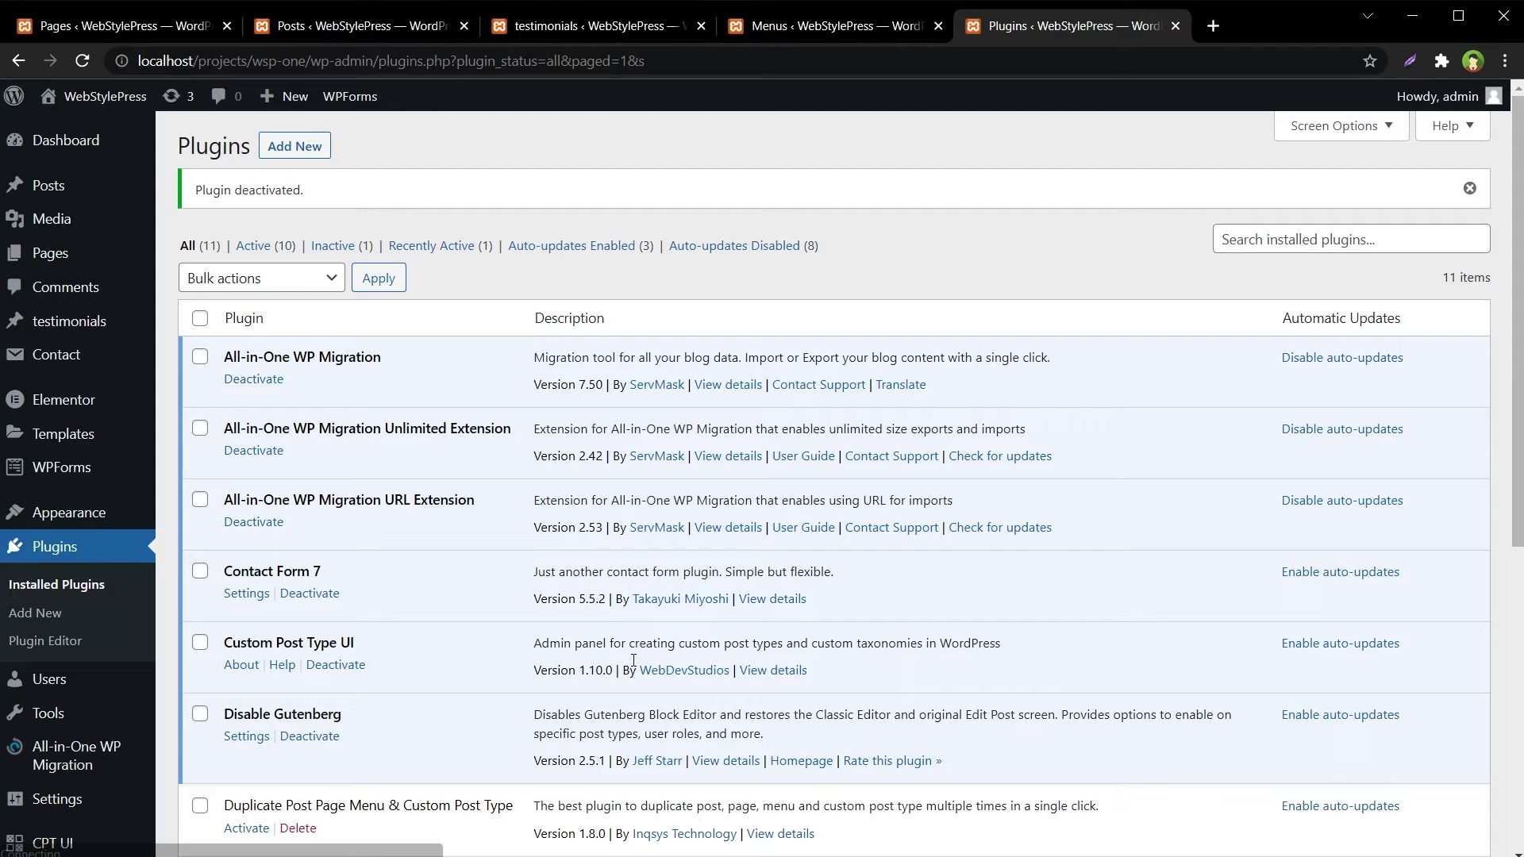
pyautogui.click(294, 146)
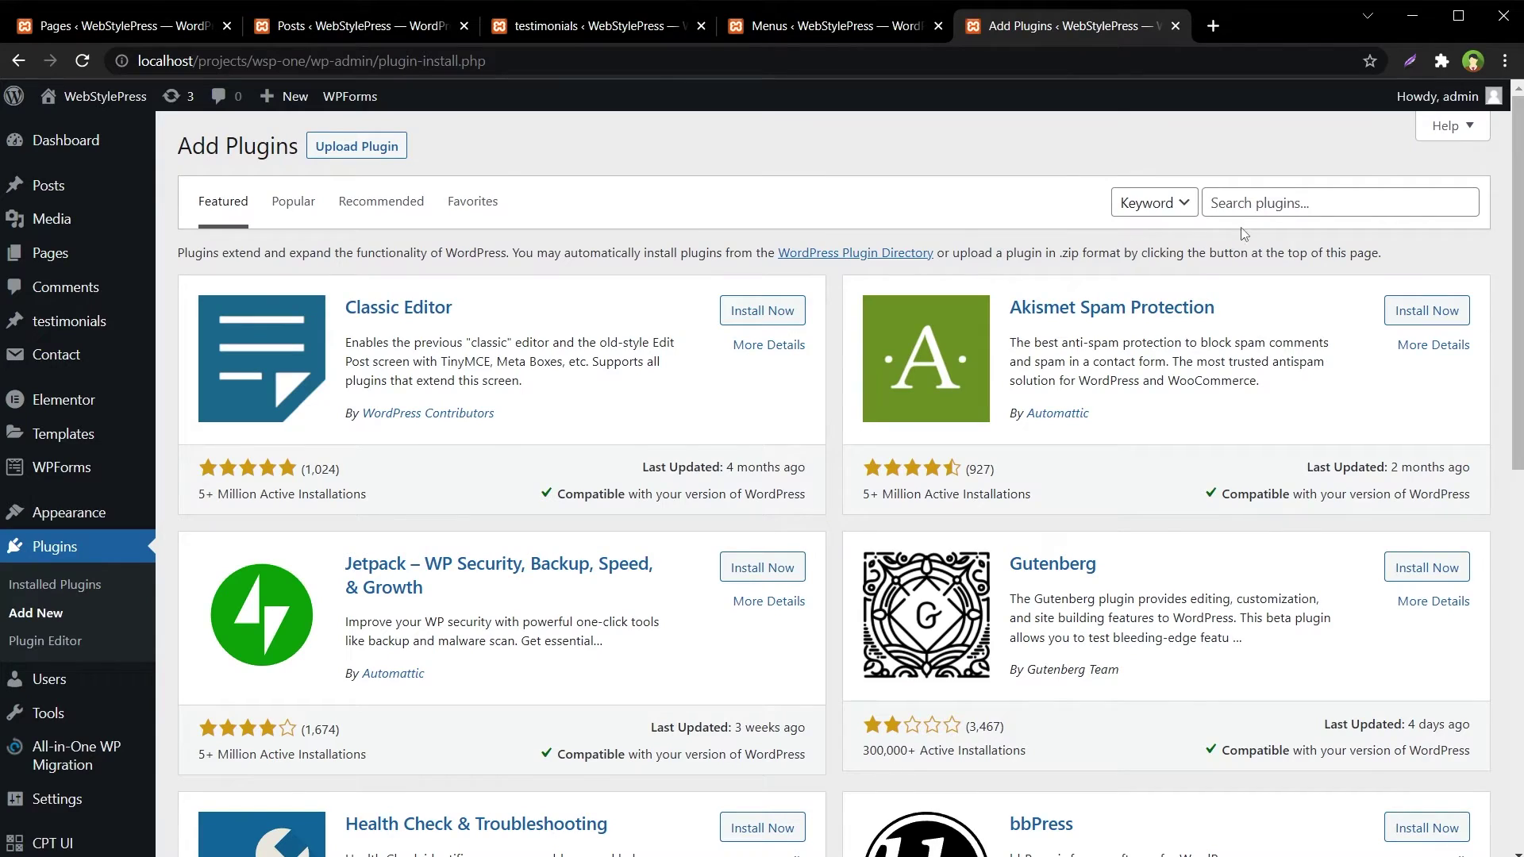
pyautogui.click(1254, 200)
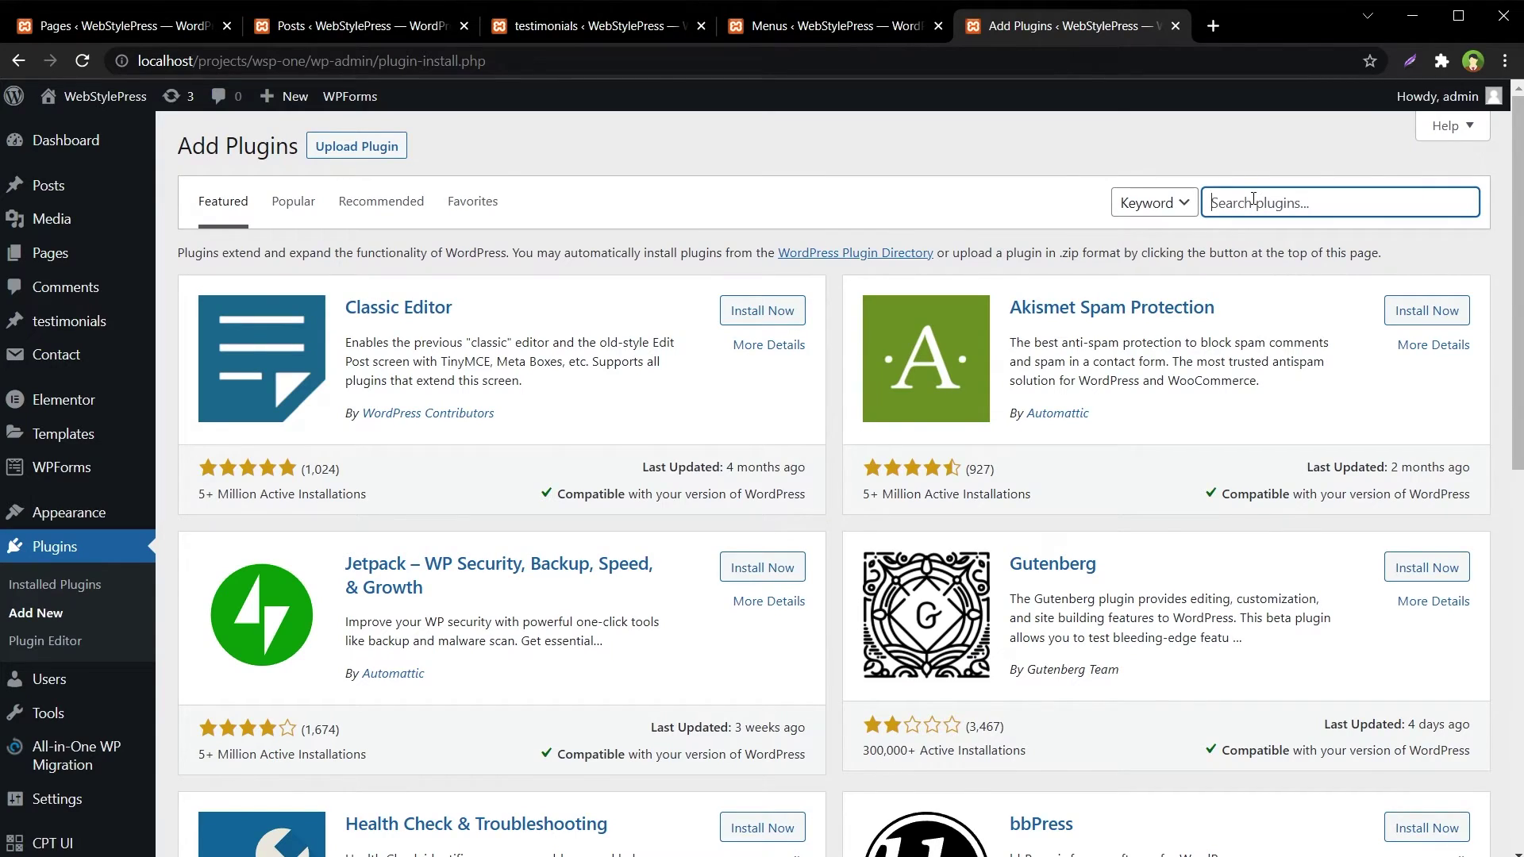
# Search for 'duplicate page and post', then install and activate the Duplicate Page and Post plugin.
pyautogui.write('duplicate ')
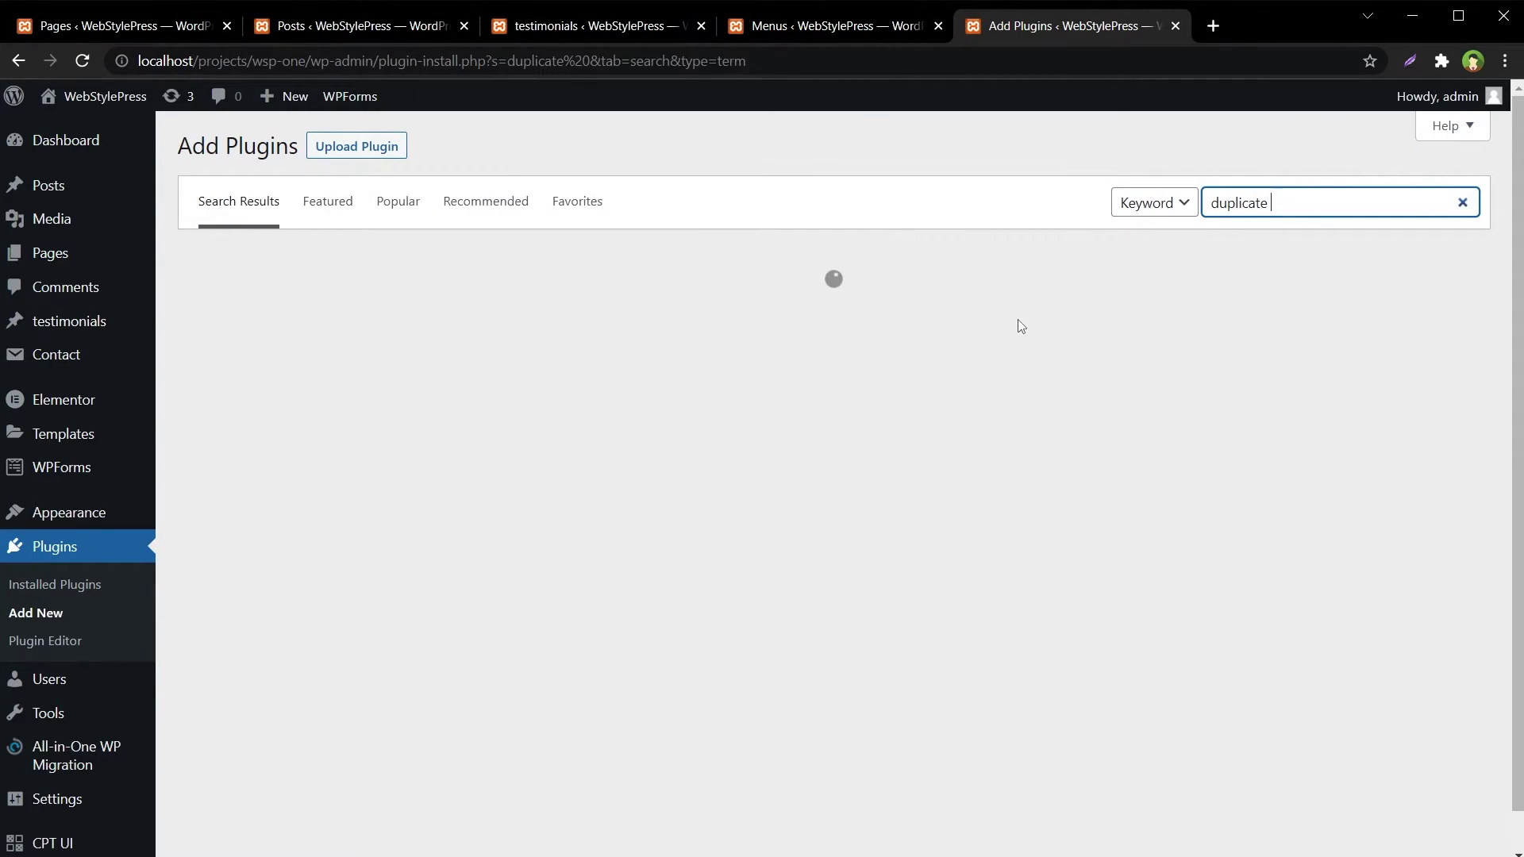
pyautogui.write('page and post')
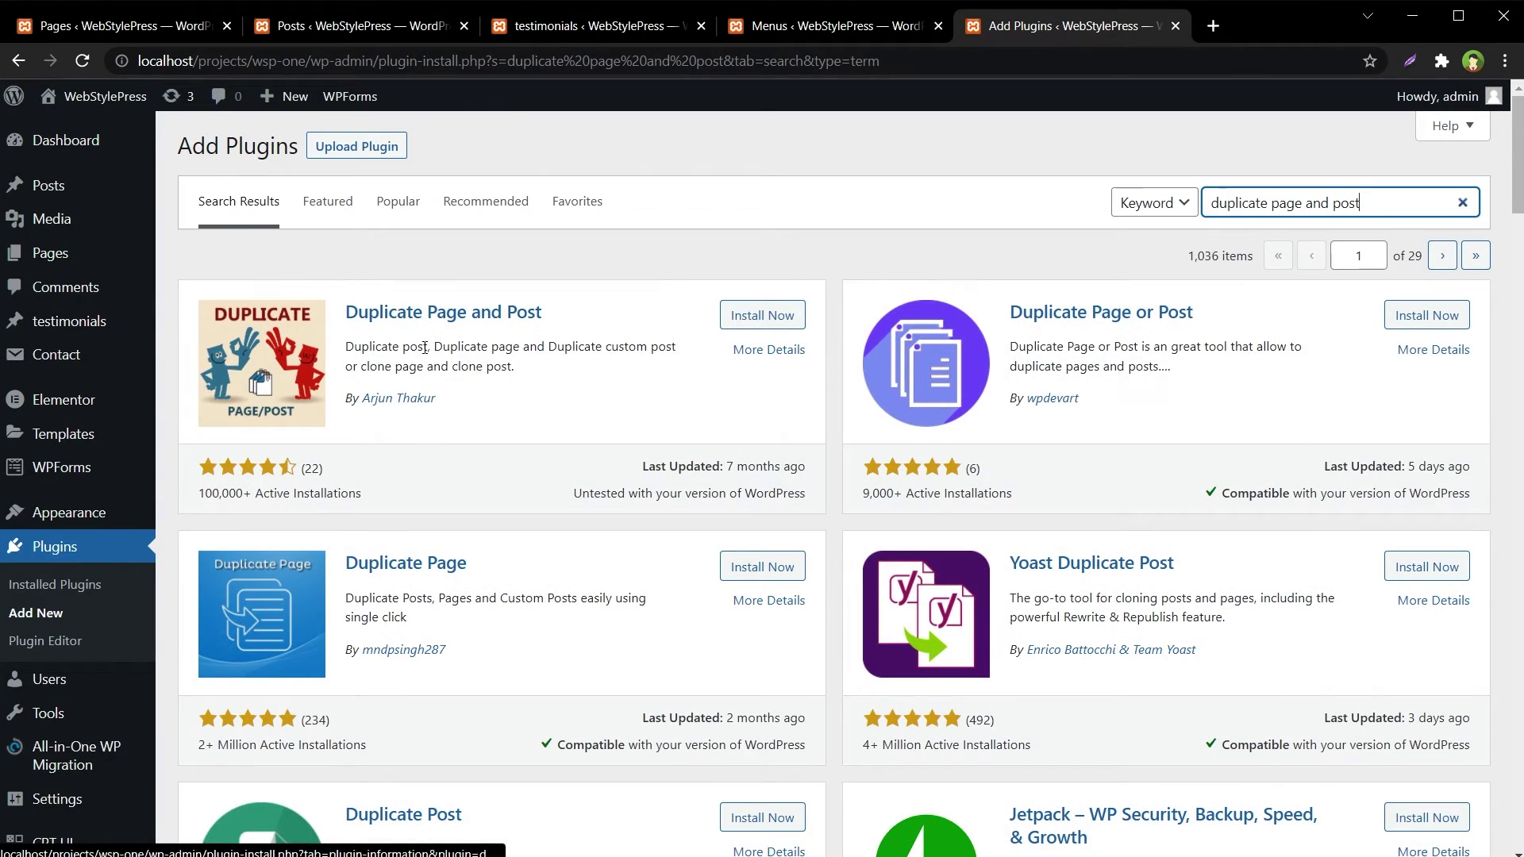
pyautogui.click(761, 317)
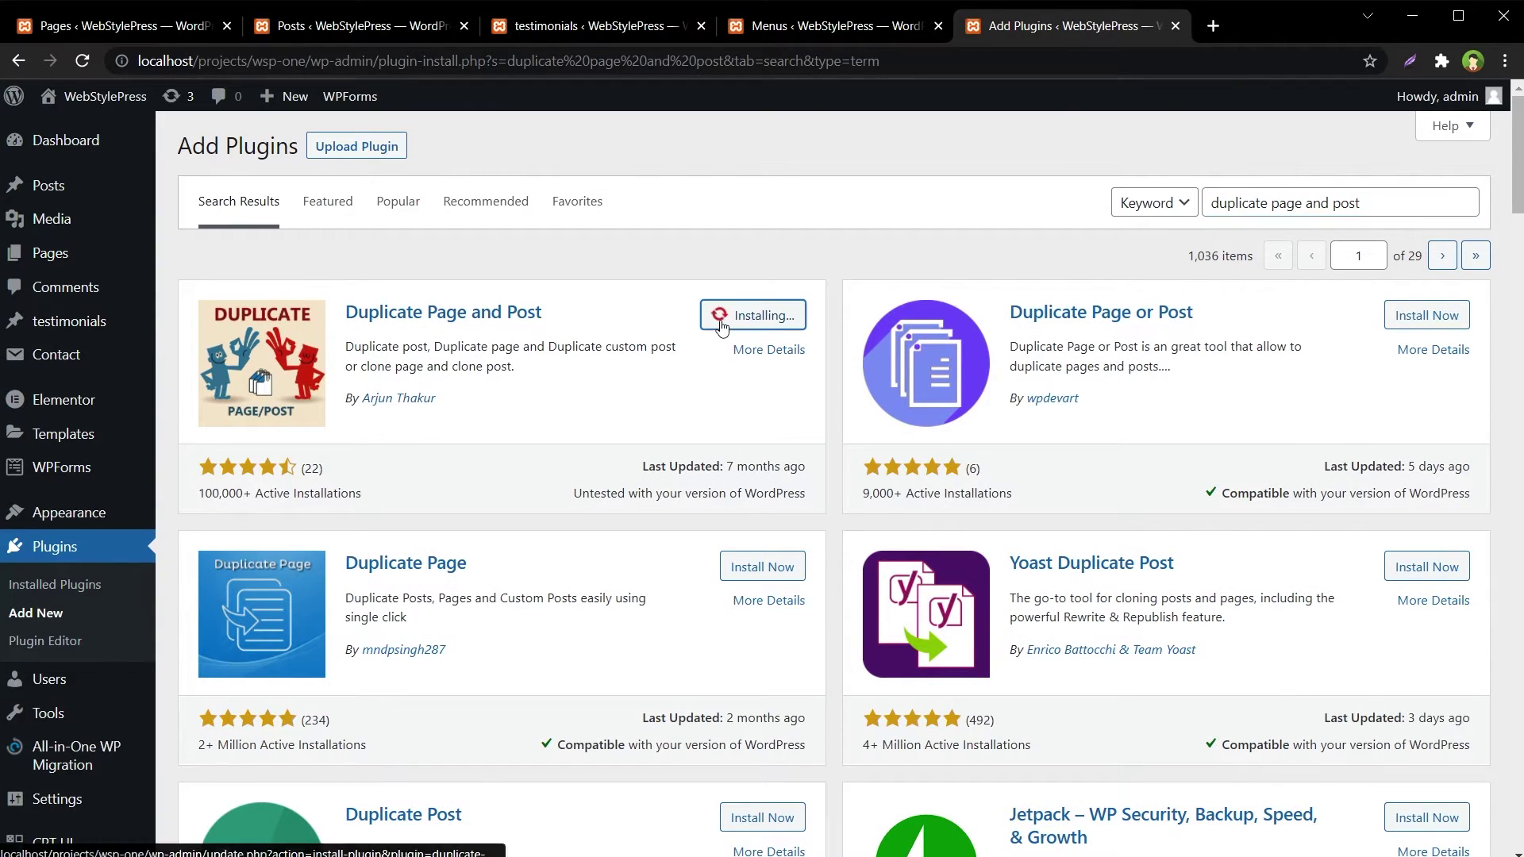
pyautogui.click(767, 321)
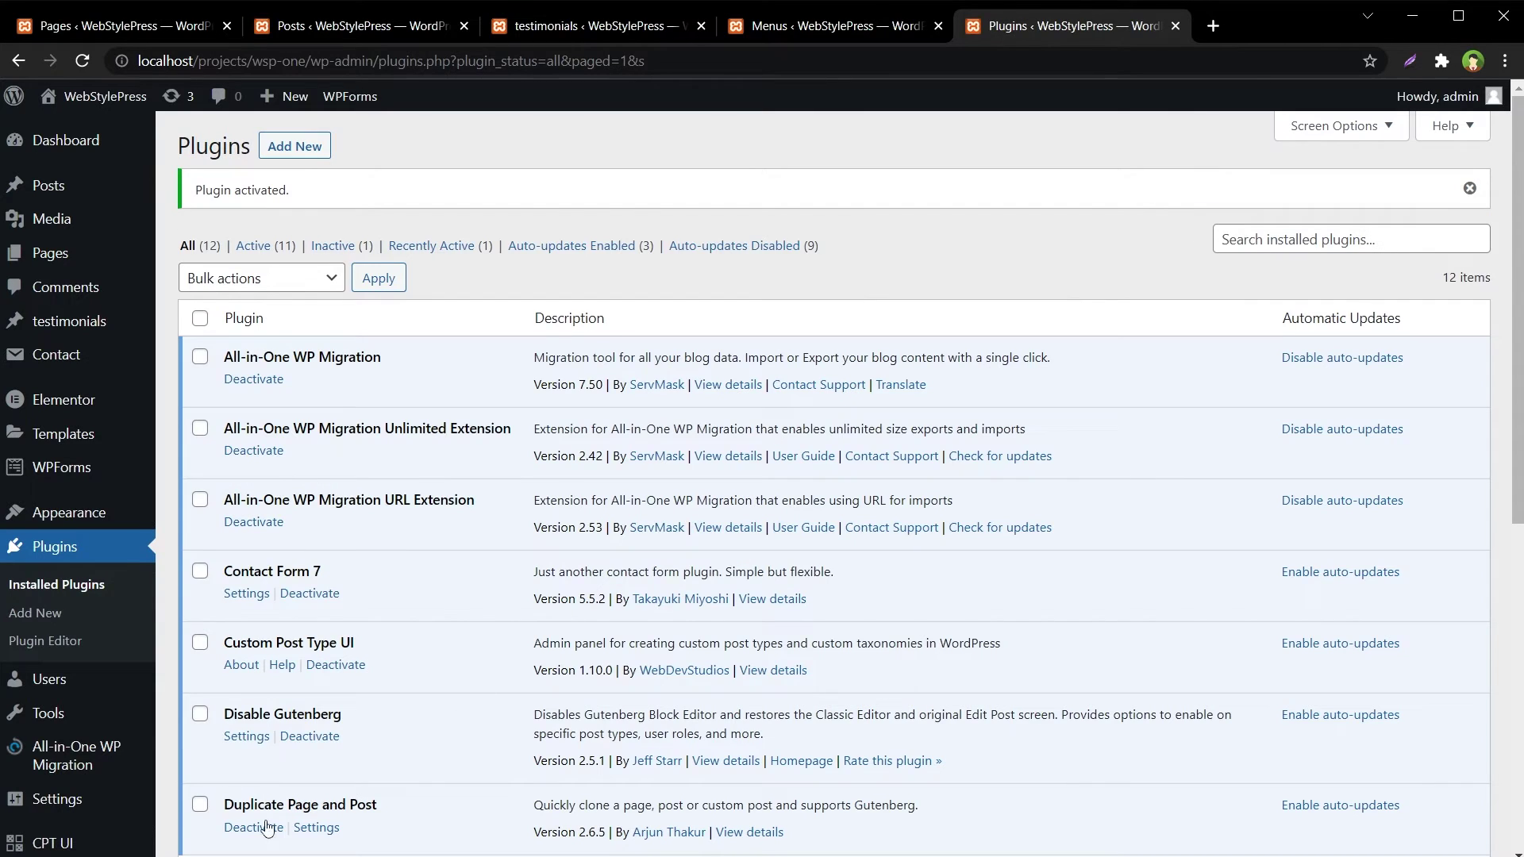
# Open the Duplicate Page and Post settings and keep Classic Editor with Draft post status.
pyautogui.moveTo(34, 804)
pyautogui.click(210, 809)
pyautogui.click(511, 238)
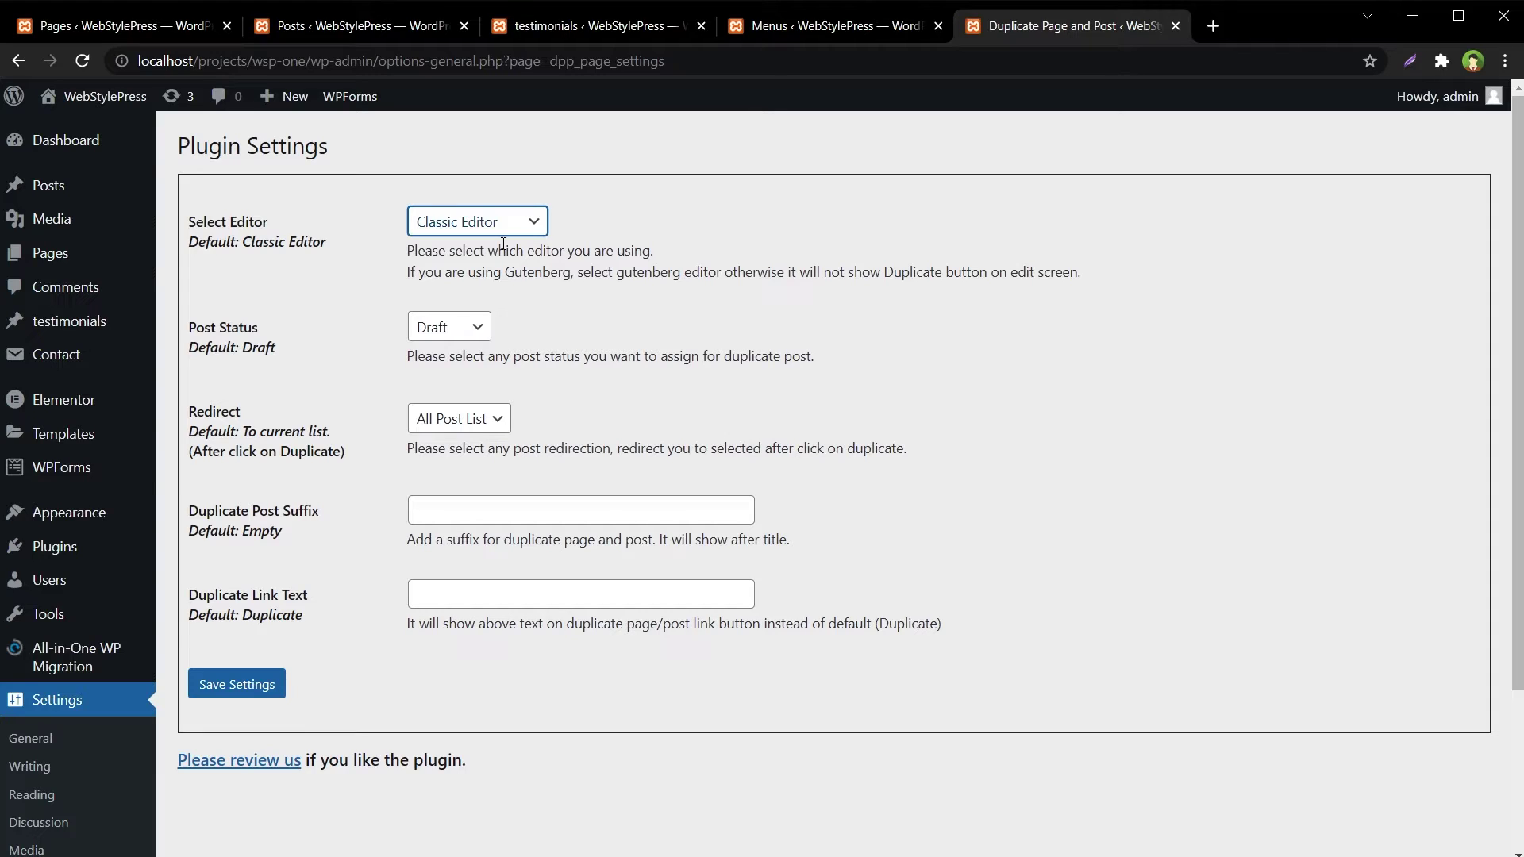
pyautogui.click(496, 227)
pyautogui.click(496, 227)
pyautogui.click(466, 333)
pyautogui.click(465, 334)
# Keep All Post List as the redirect, save the settings, and return to the menu editor.
pyautogui.click(476, 416)
pyautogui.click(476, 416)
pyautogui.click(476, 416)
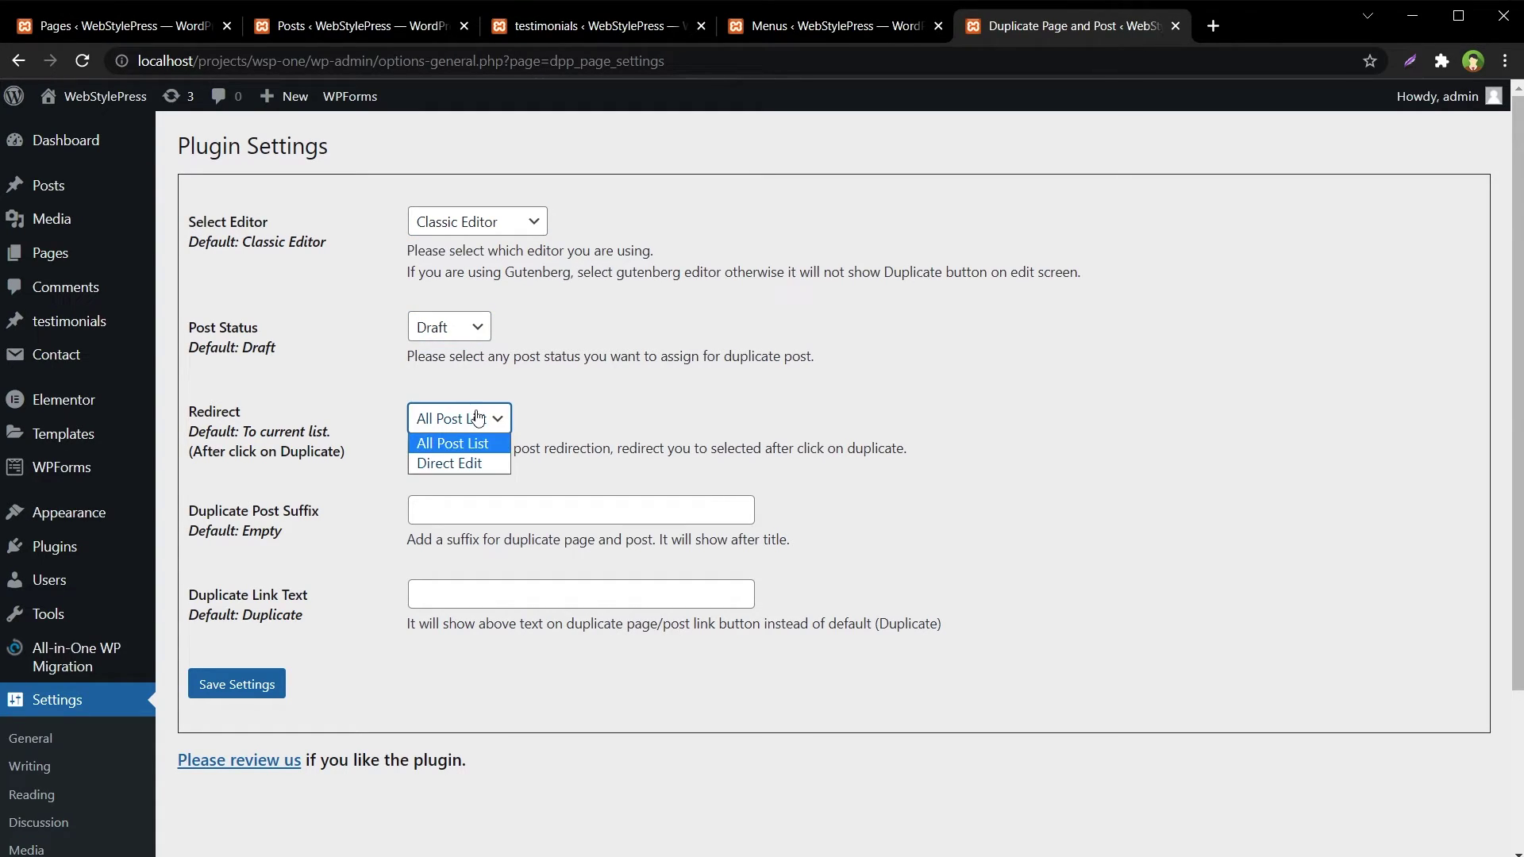
pyautogui.click(478, 418)
pyautogui.click(232, 687)
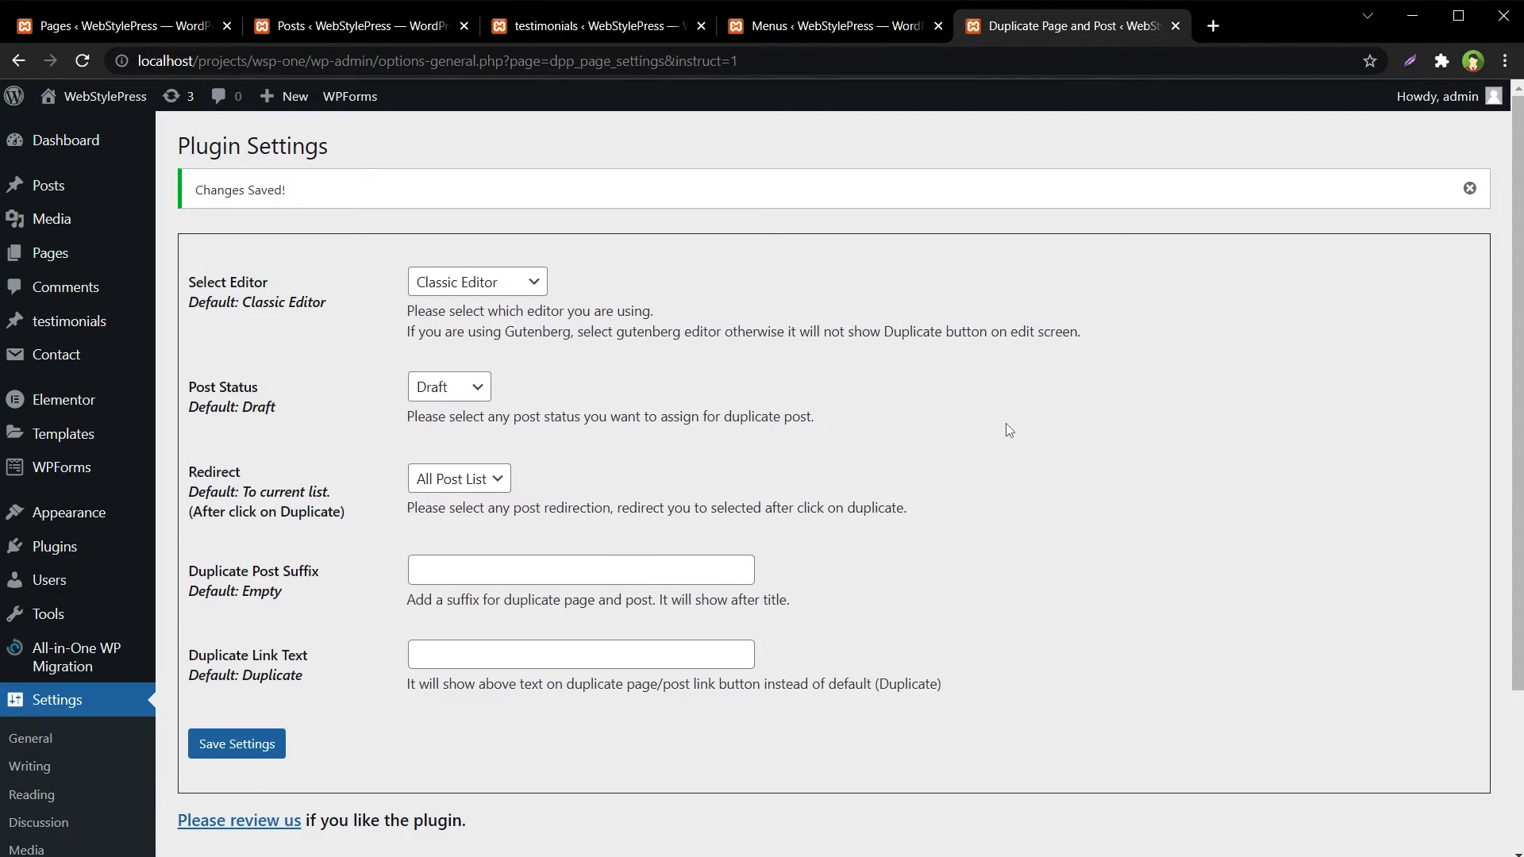
pyautogui.click(831, 28)
pyautogui.click(921, 160)
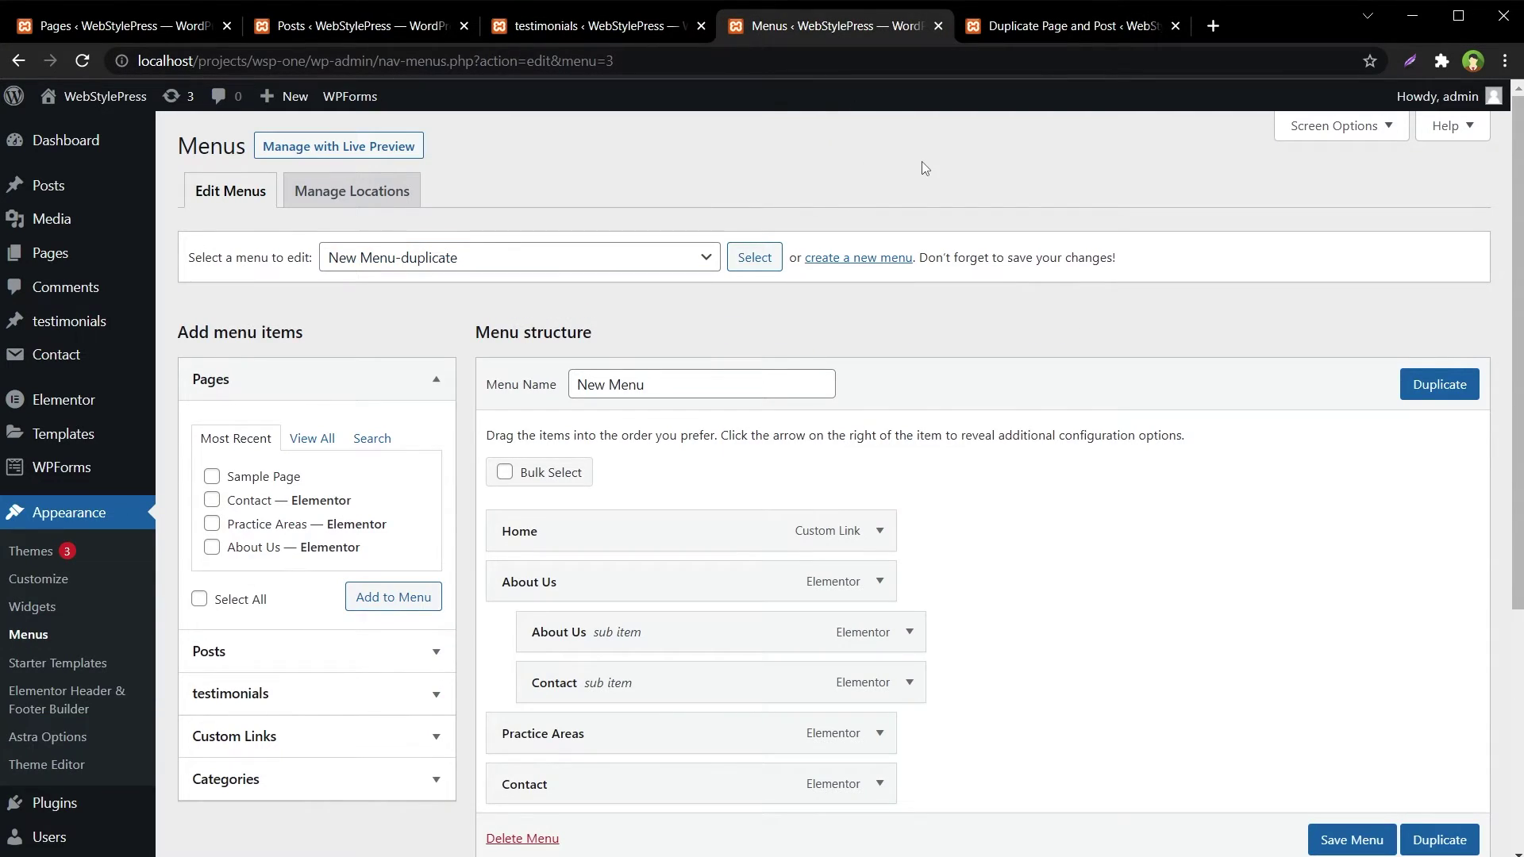
# Reload the menus page, refresh the testimonials list, and duplicate the Jennifer testimonial.
pyautogui.click(10, 633)
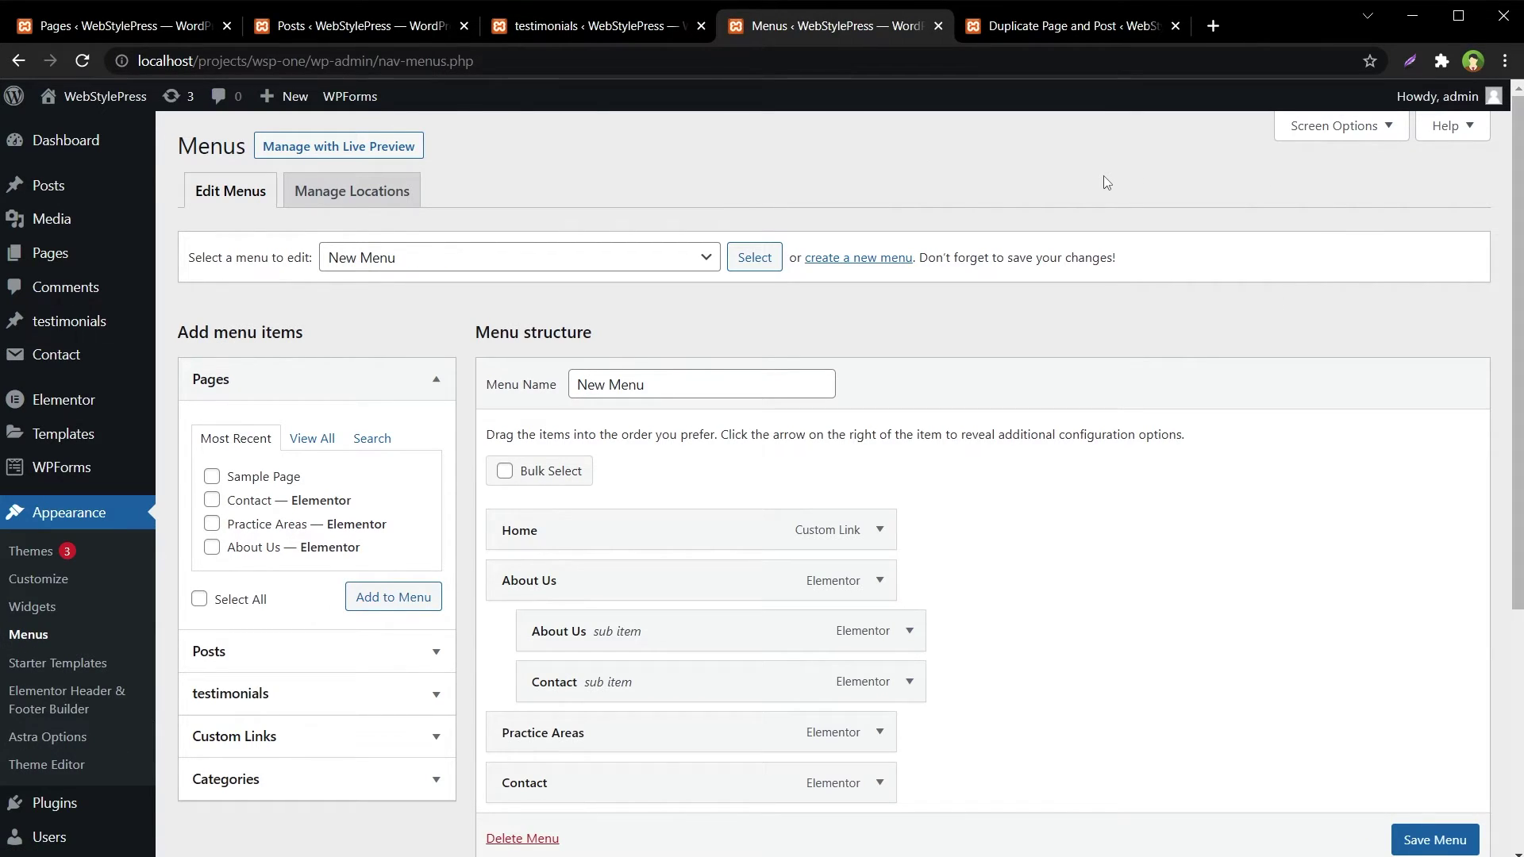
pyautogui.click(584, 32)
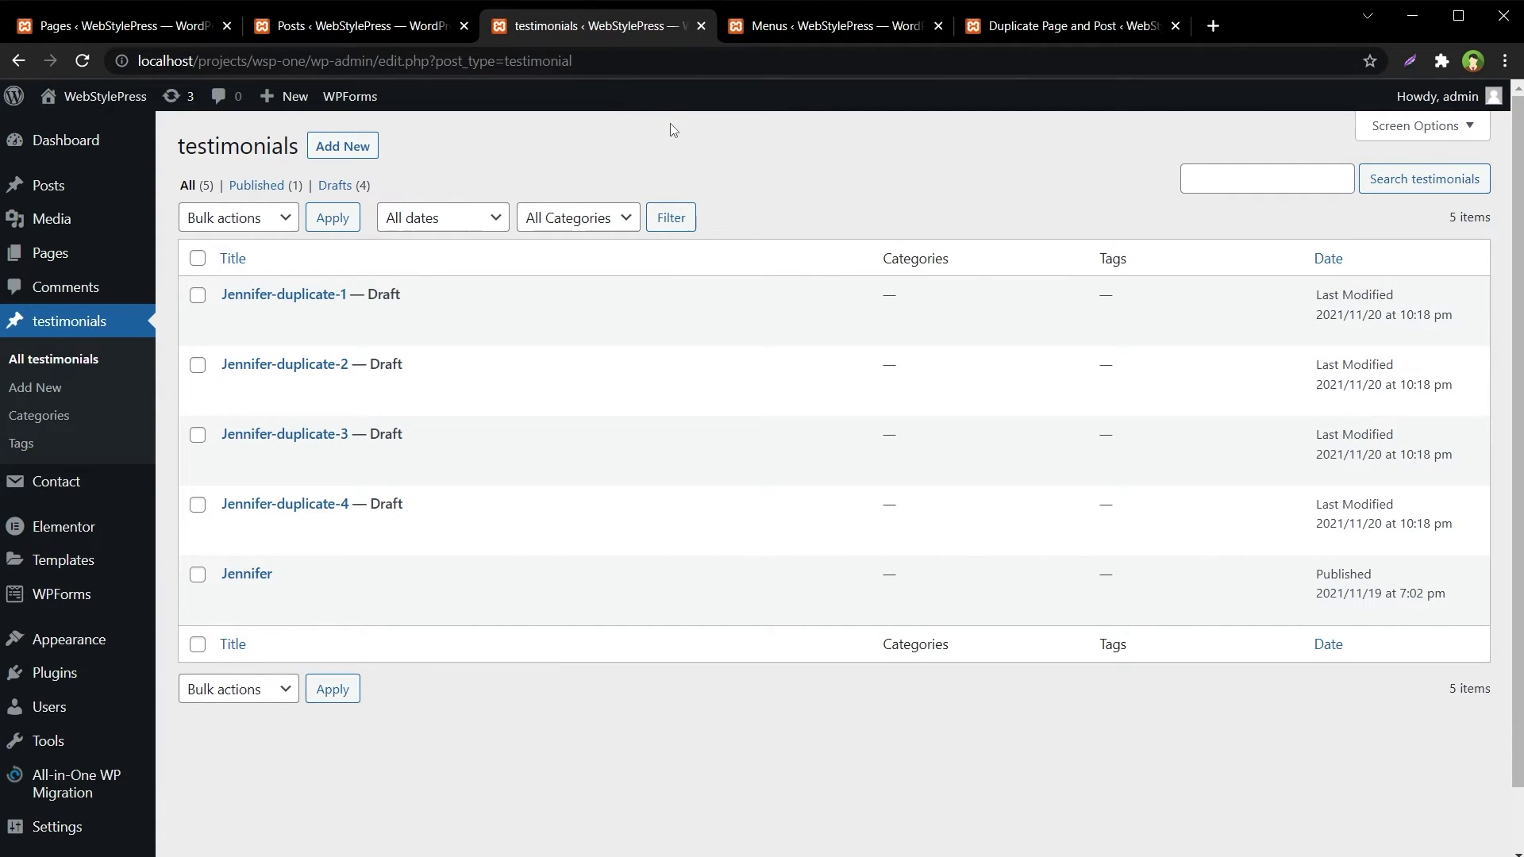
pyautogui.click(94, 364)
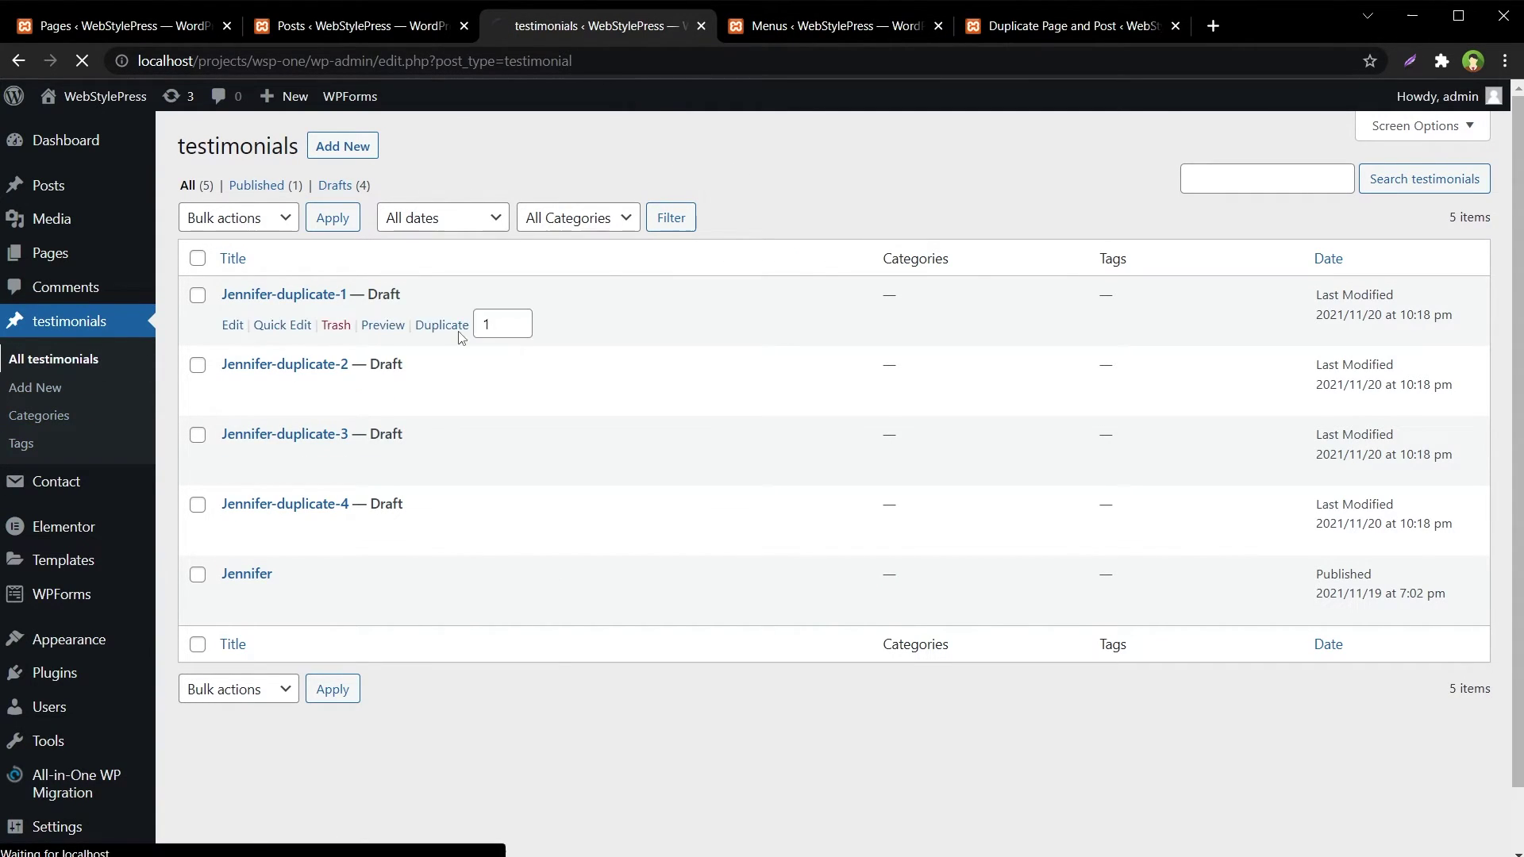
pyautogui.moveTo(419, 333)
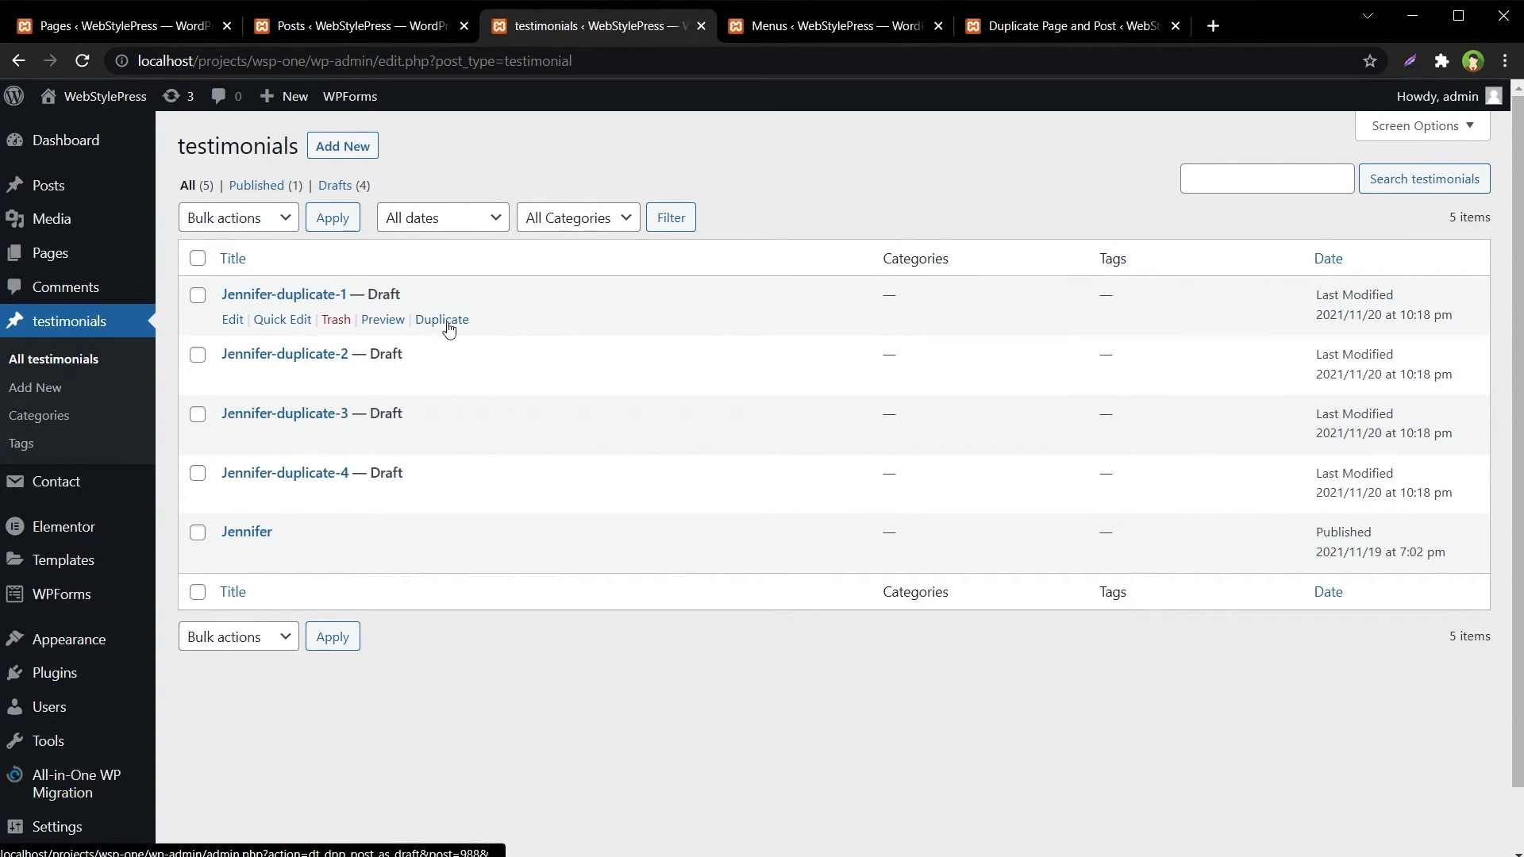
pyautogui.moveTo(450, 355)
pyautogui.moveTo(360, 572)
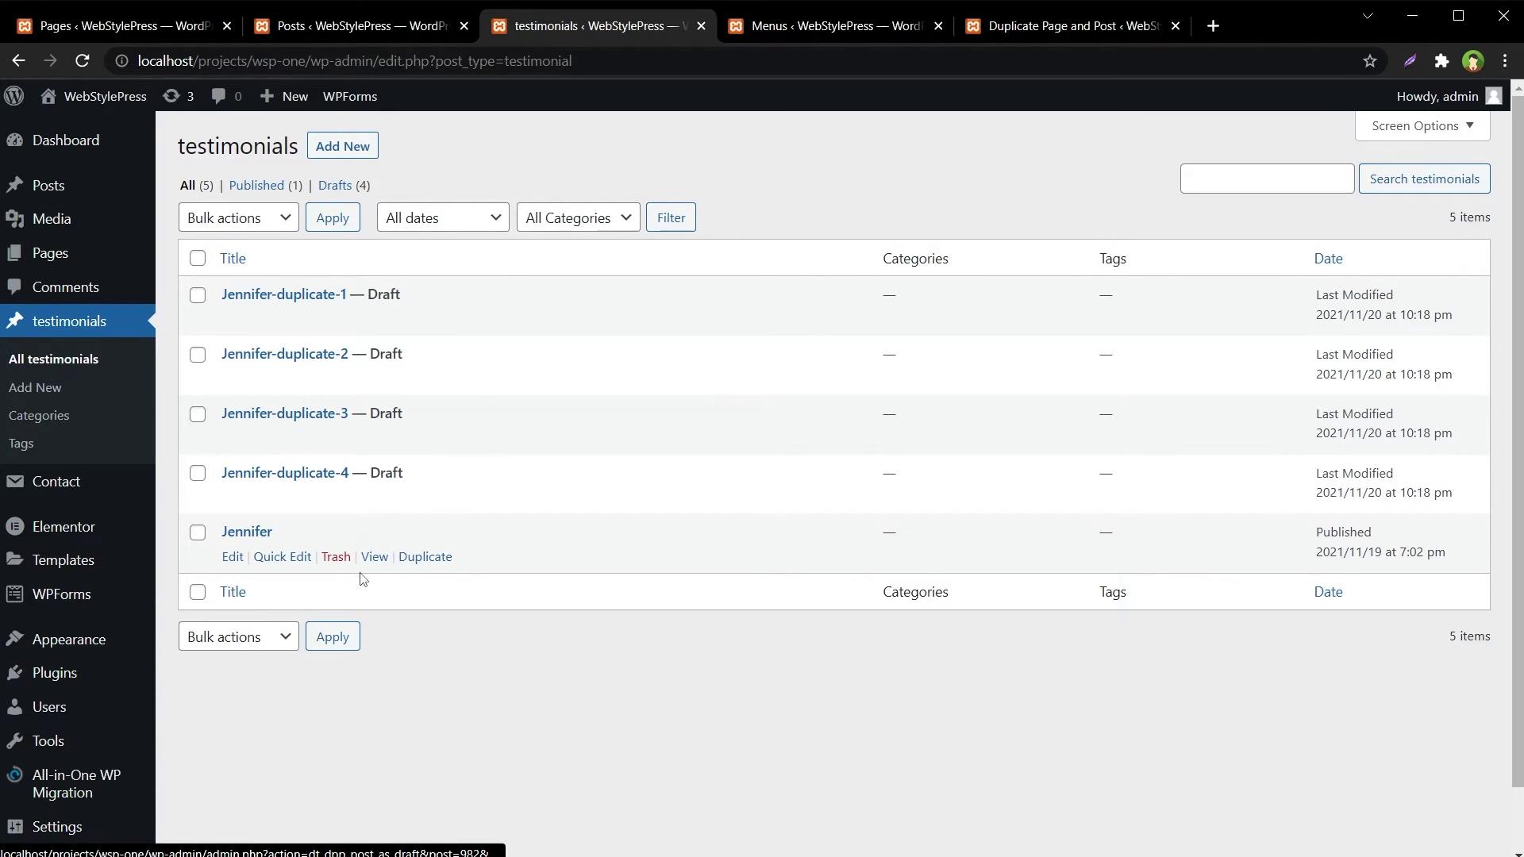
pyautogui.click(419, 562)
# Open the new Jennifer draft, verify its copied title and text, then return to all testimonials.
pyautogui.moveTo(292, 316)
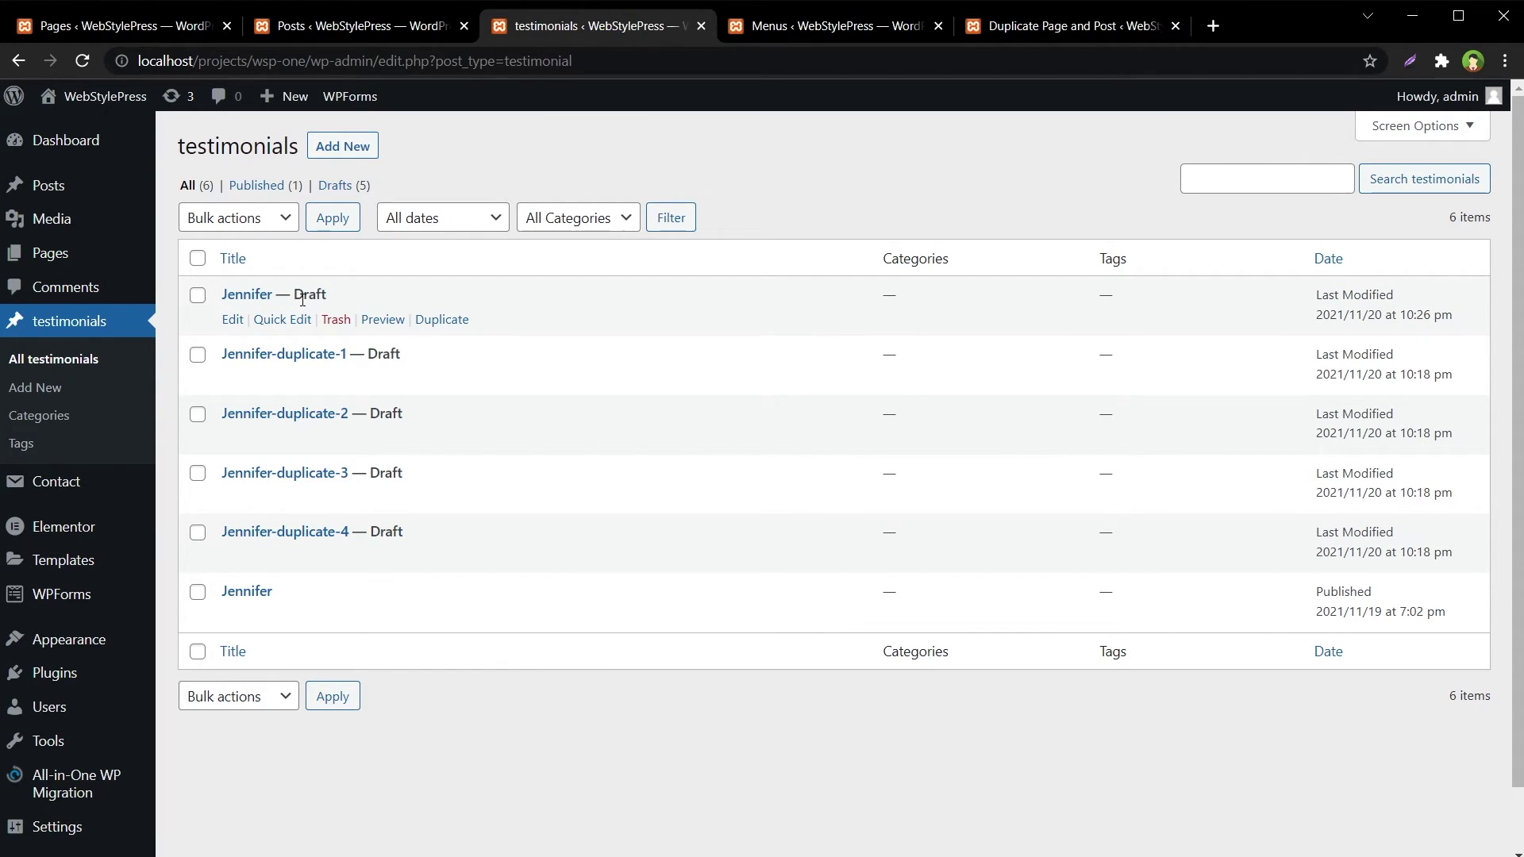
pyautogui.click(233, 320)
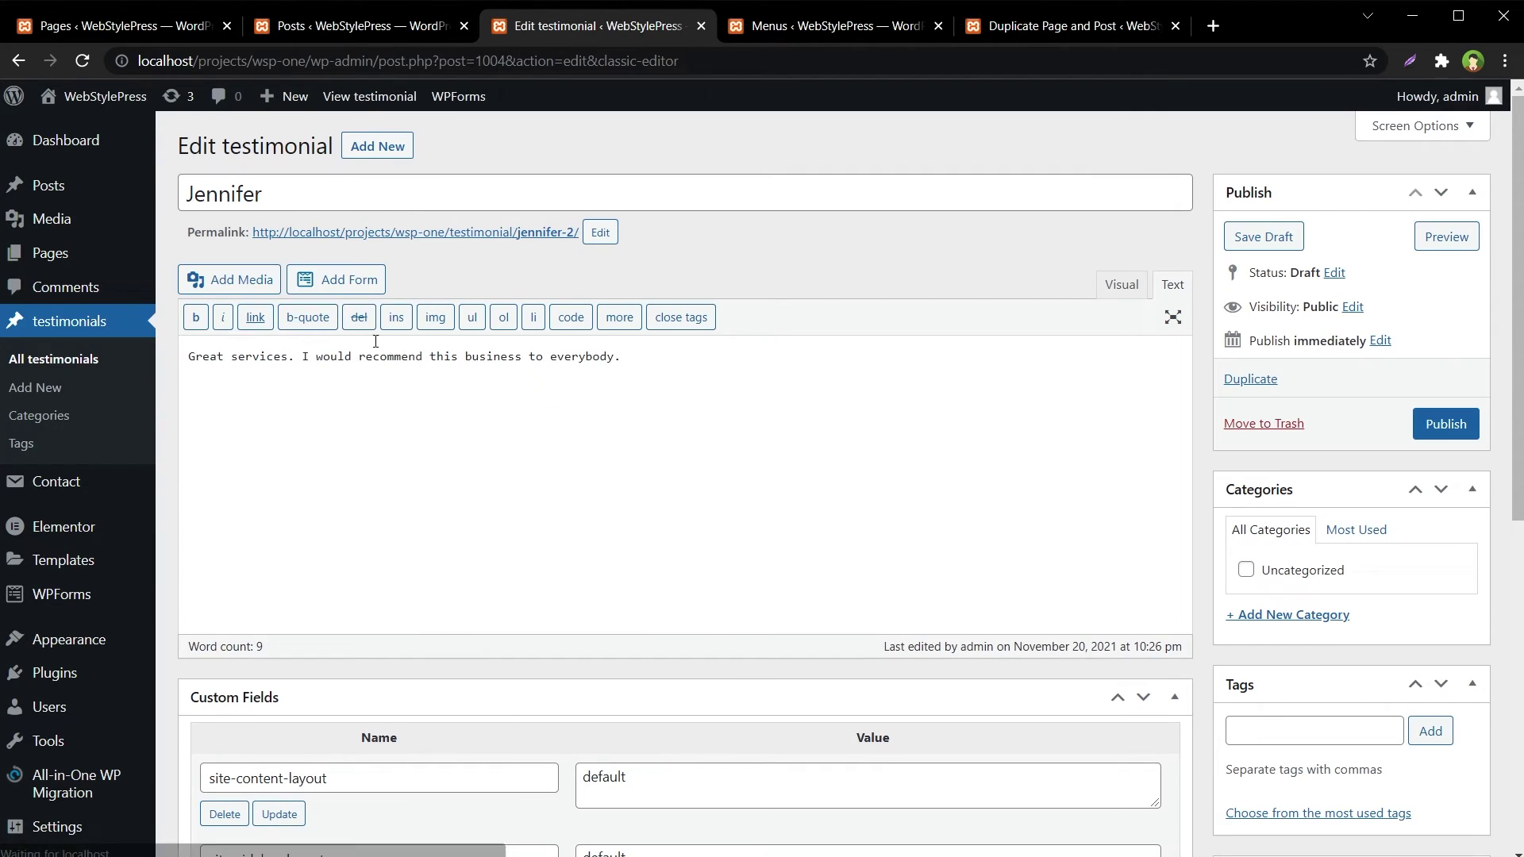
pyautogui.moveTo(294, 194); pyautogui.dragTo(166, 196)
pyautogui.click(503, 423)
pyautogui.moveTo(669, 367); pyautogui.dragTo(181, 353)
pyautogui.click(855, 255)
pyautogui.scroll(-6, 955, 286)
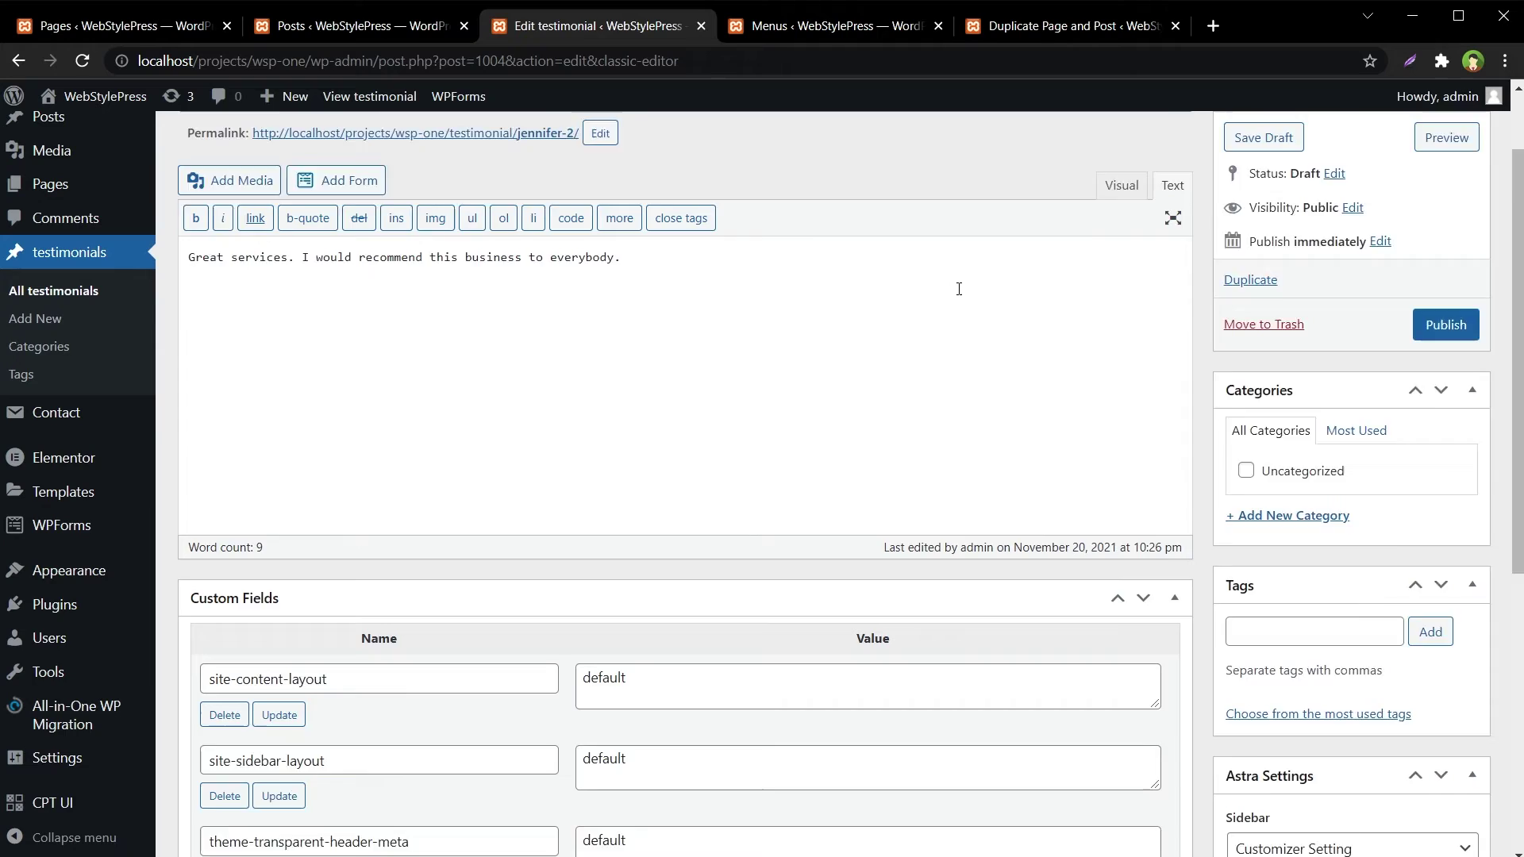
pyautogui.scroll(6, 956, 306)
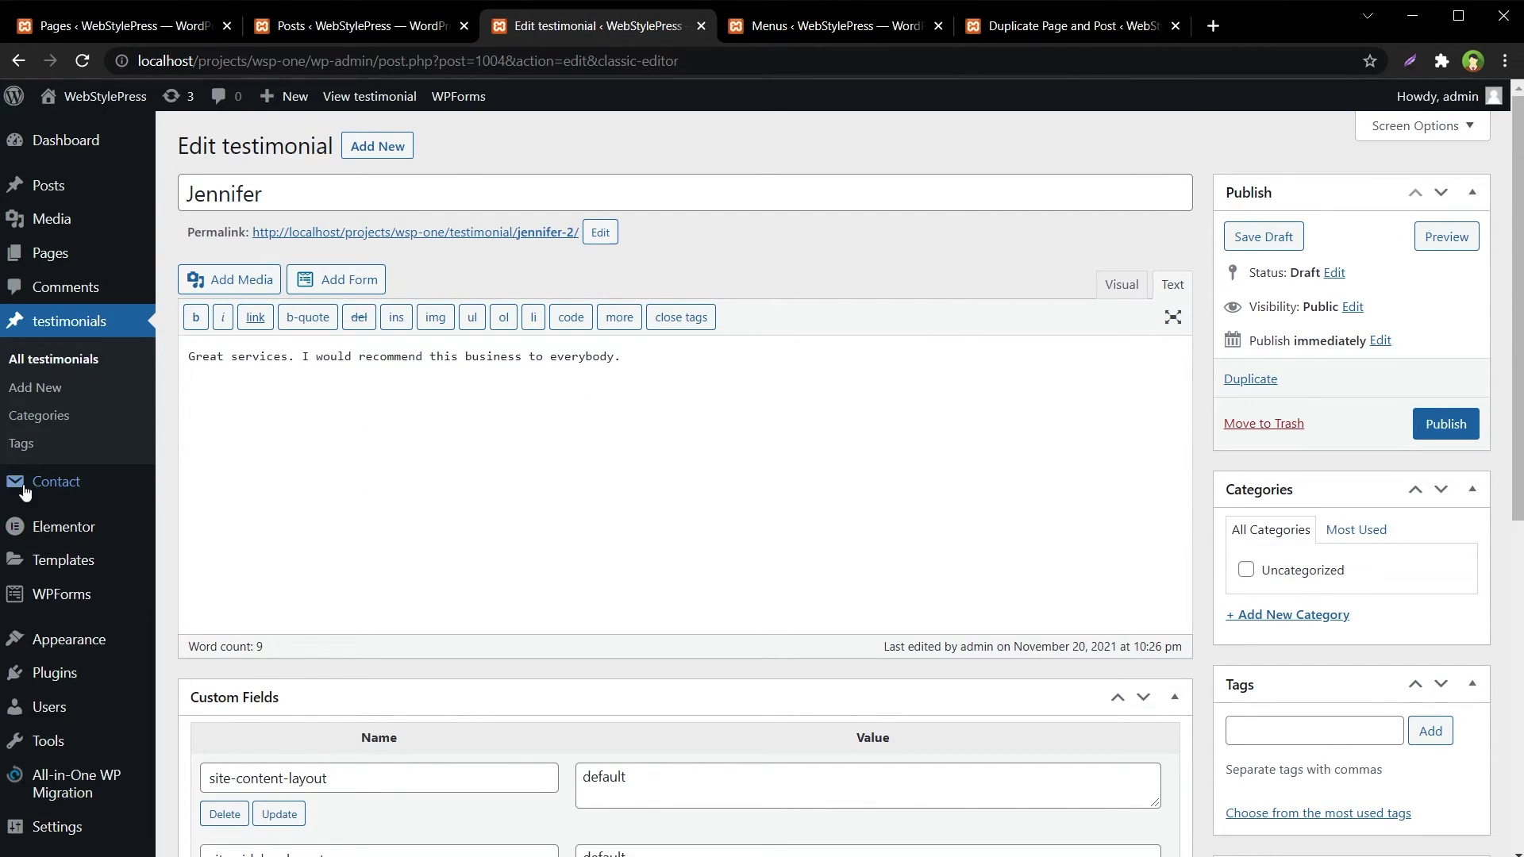
pyautogui.click(70, 361)
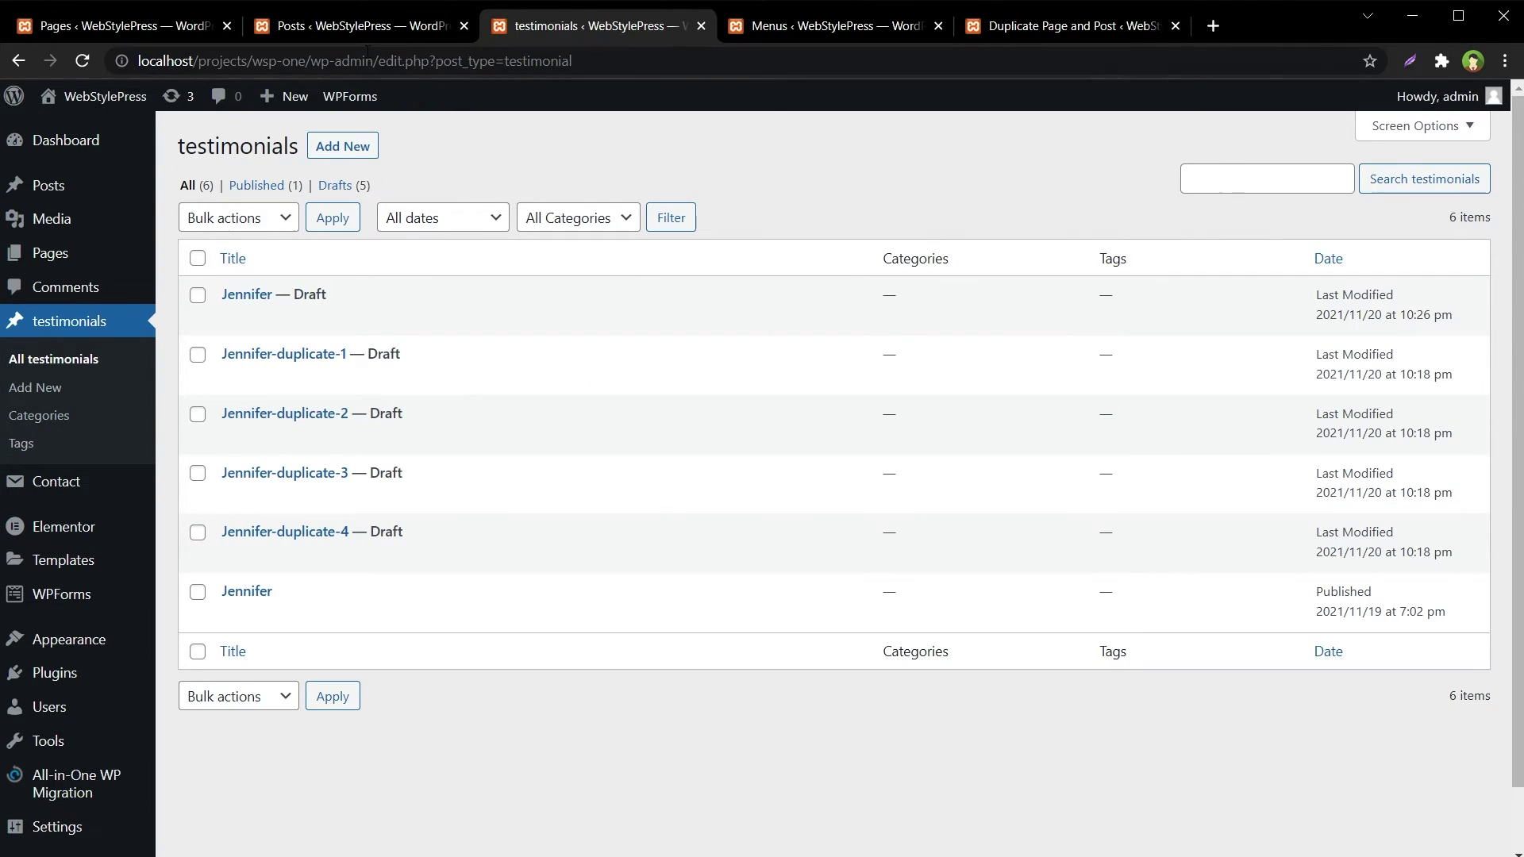
pyautogui.click(354, 28)
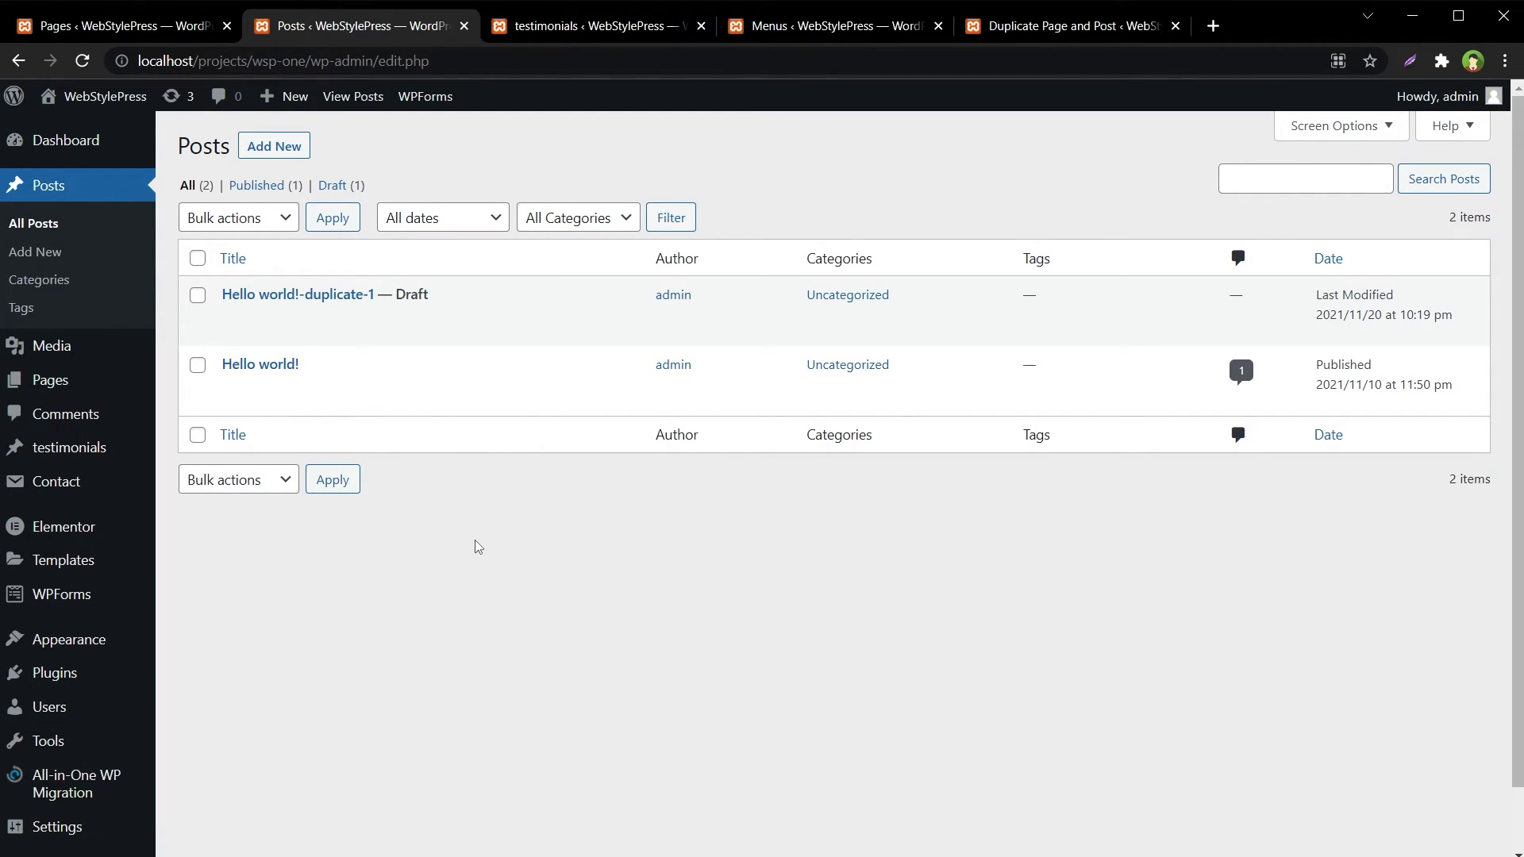
# Duplicate the Hello world! post, inspect the draft copy in the editor, and return to All Posts.
pyautogui.press('F5')
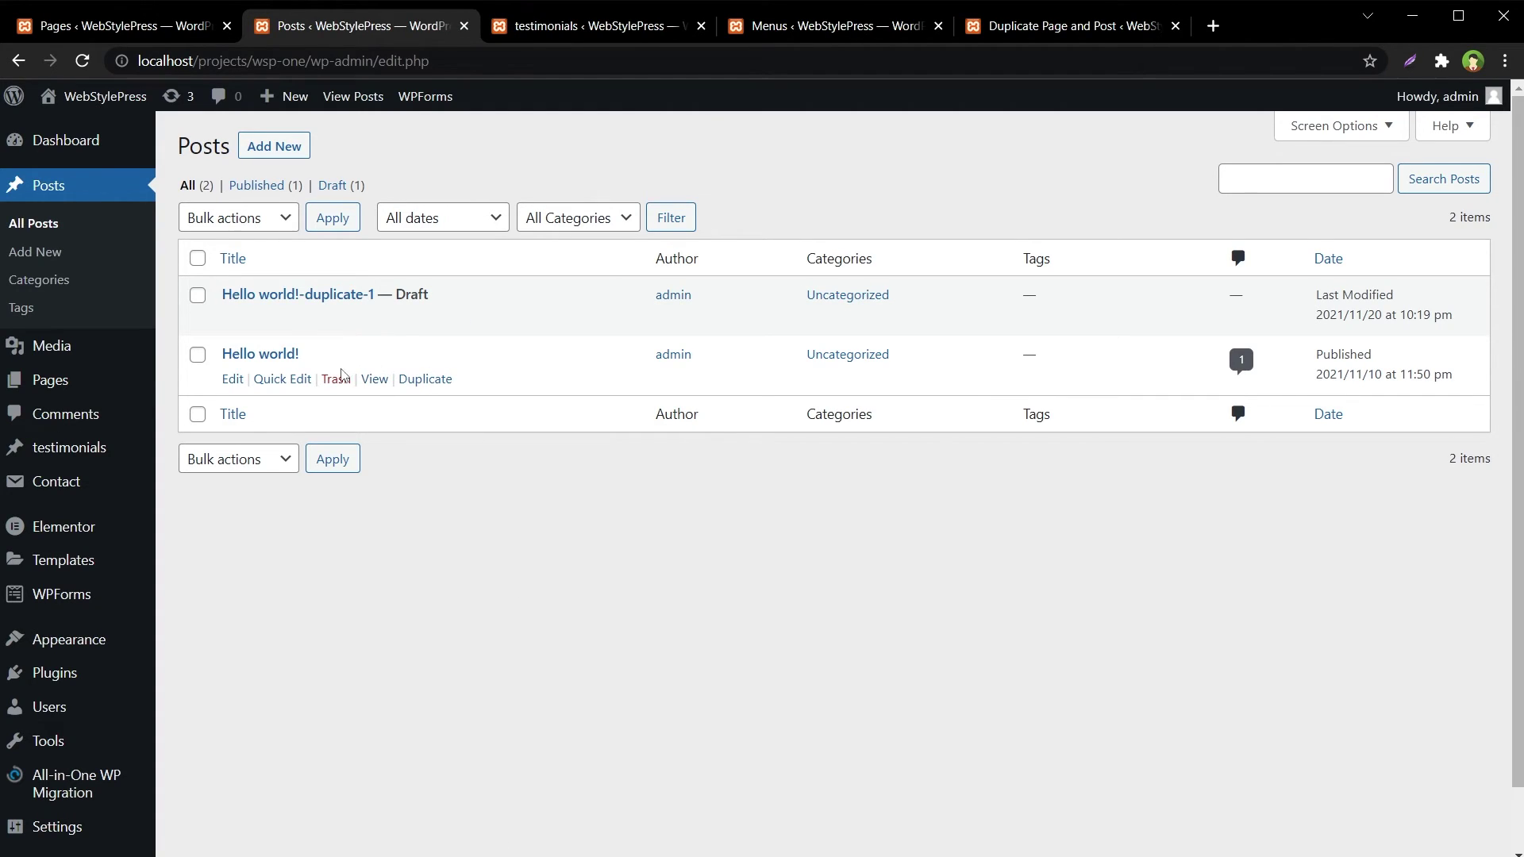
pyautogui.click(426, 380)
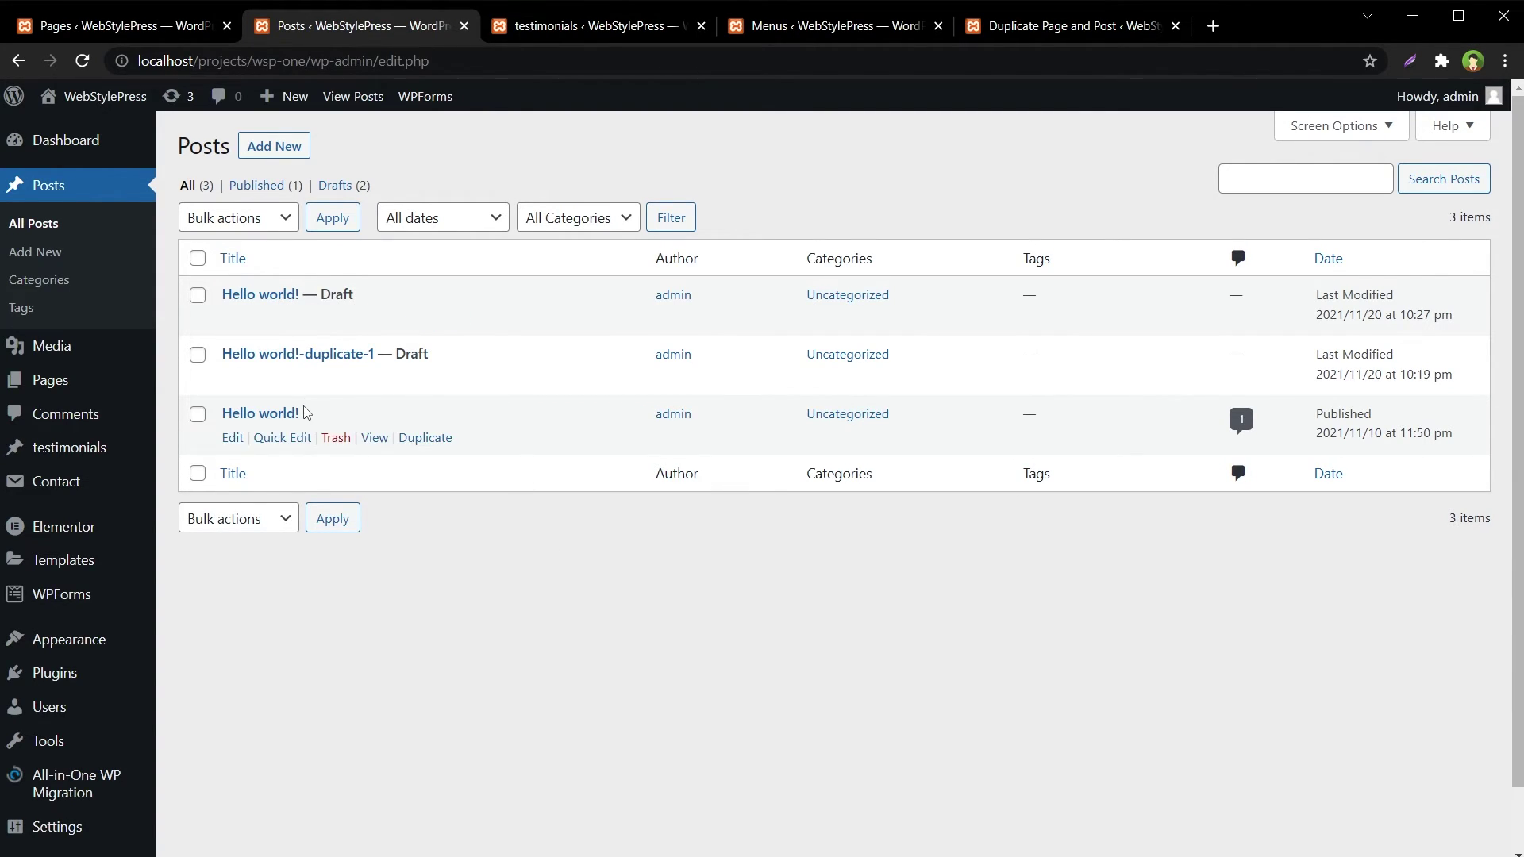
pyautogui.click(232, 320)
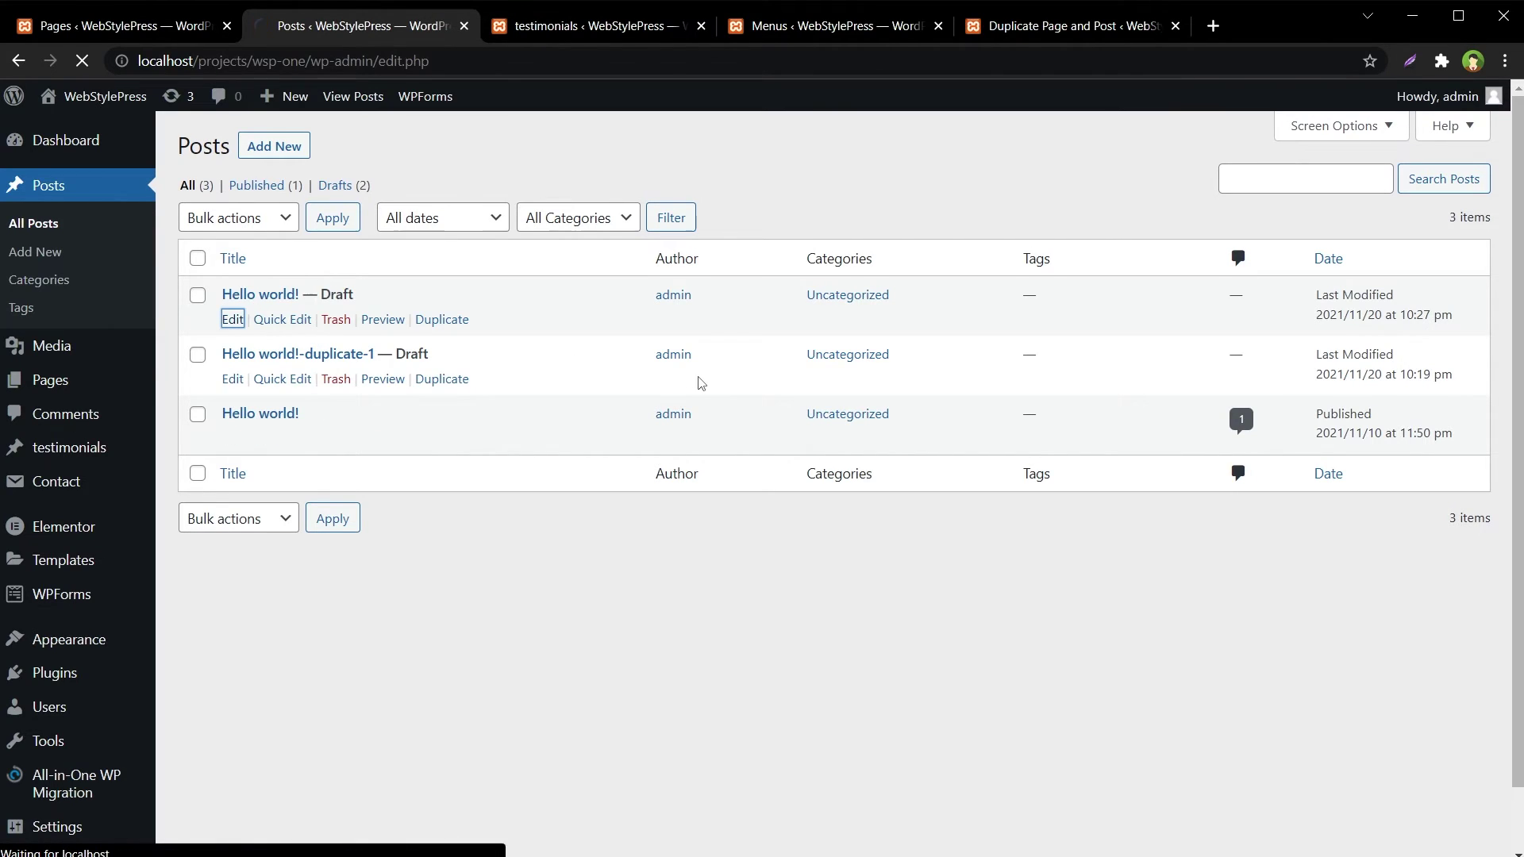
pyautogui.scroll(-6, 967, 355)
pyautogui.scroll(6, 969, 354)
pyautogui.click(143, 246)
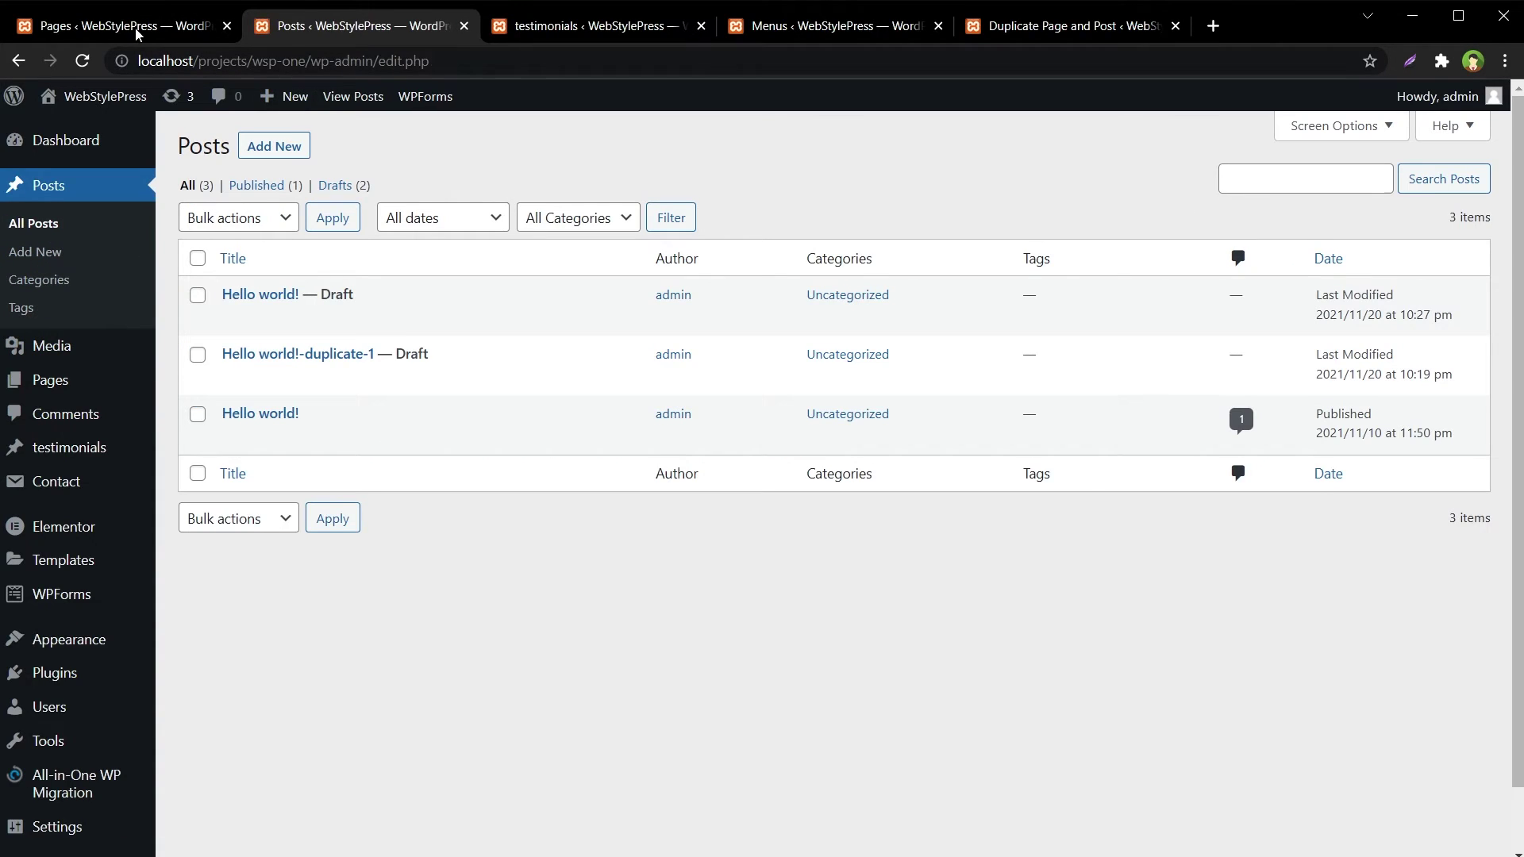
pyautogui.click(119, 25)
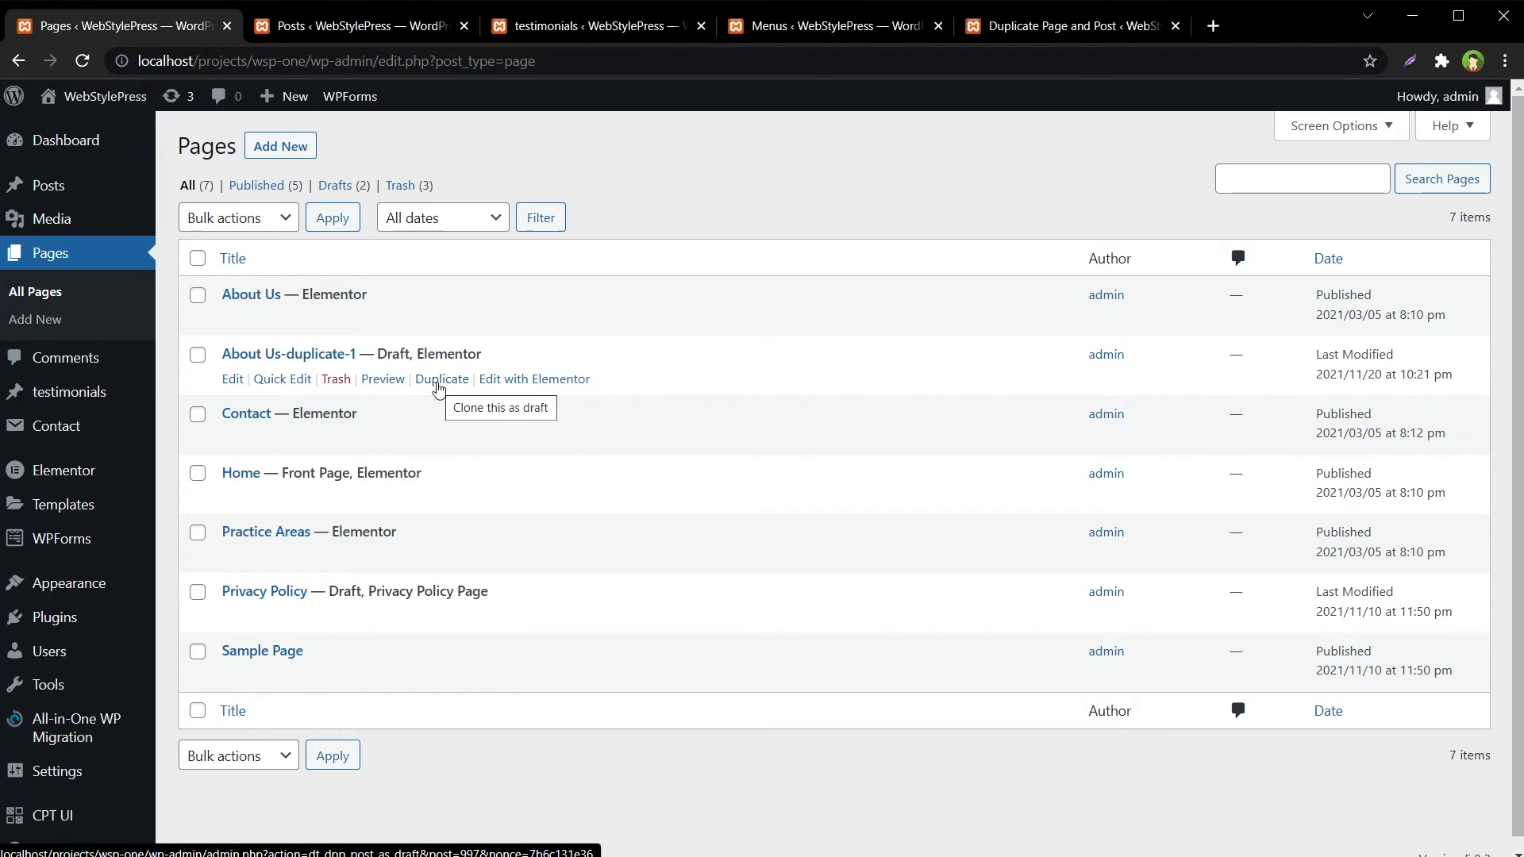
# Duplicate an About Us page as a new draft.
pyautogui.click(424, 321)
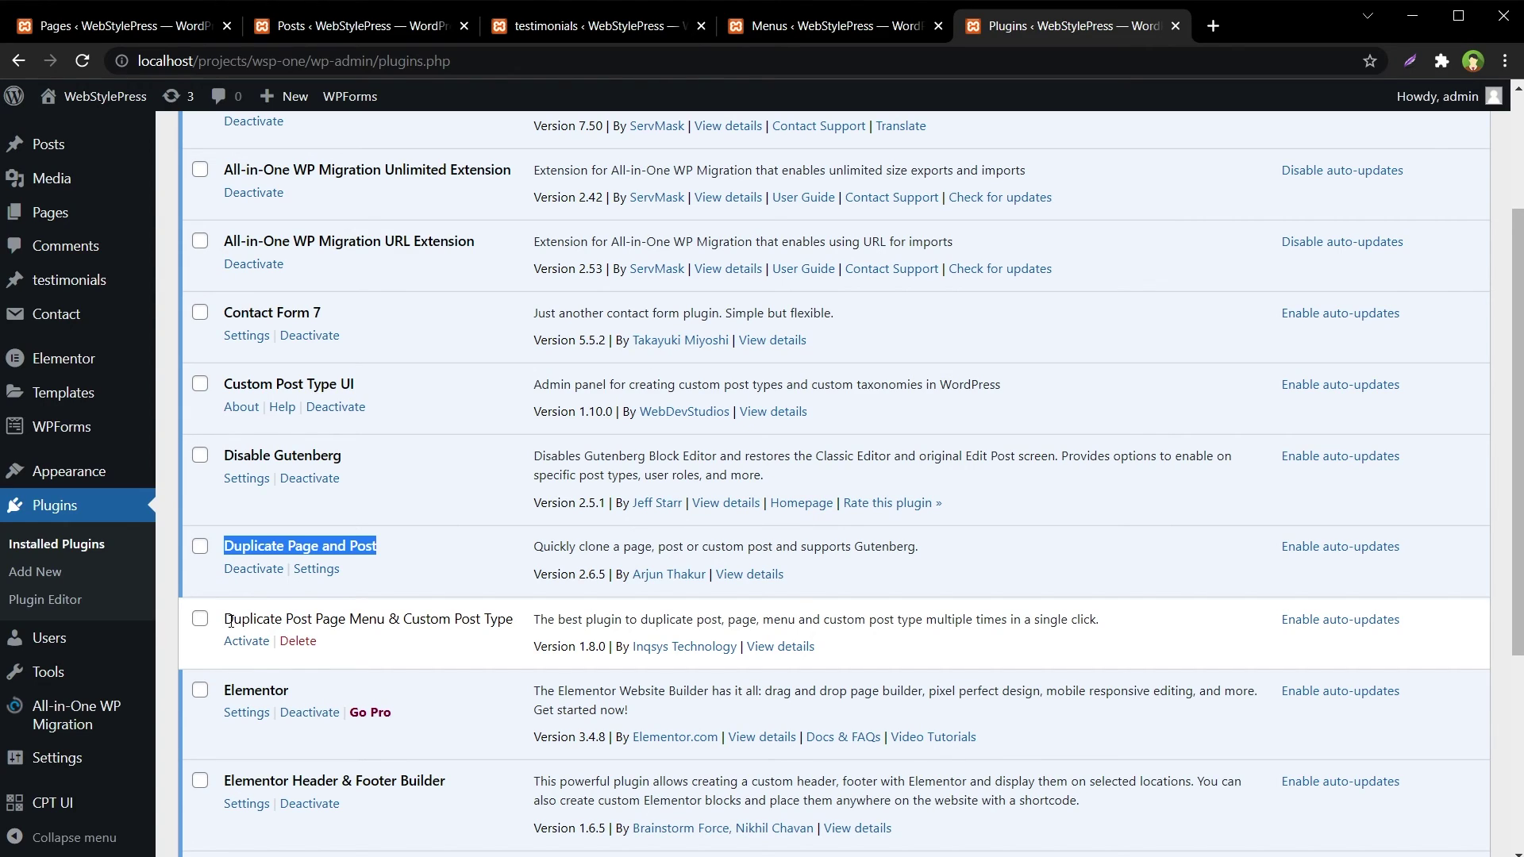
pyautogui.moveTo(228, 619); pyautogui.dragTo(517, 626)
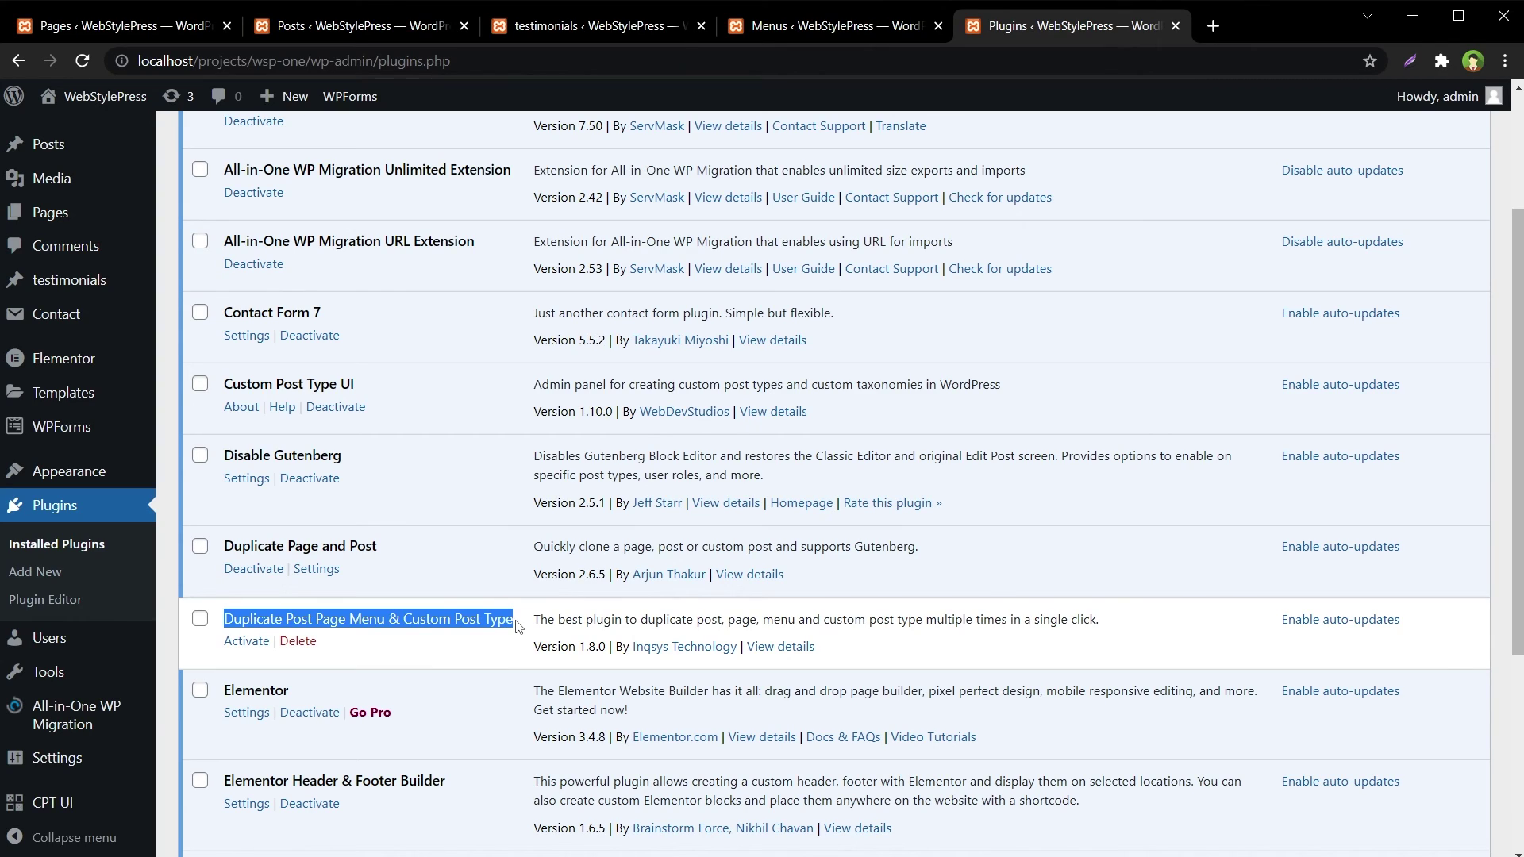